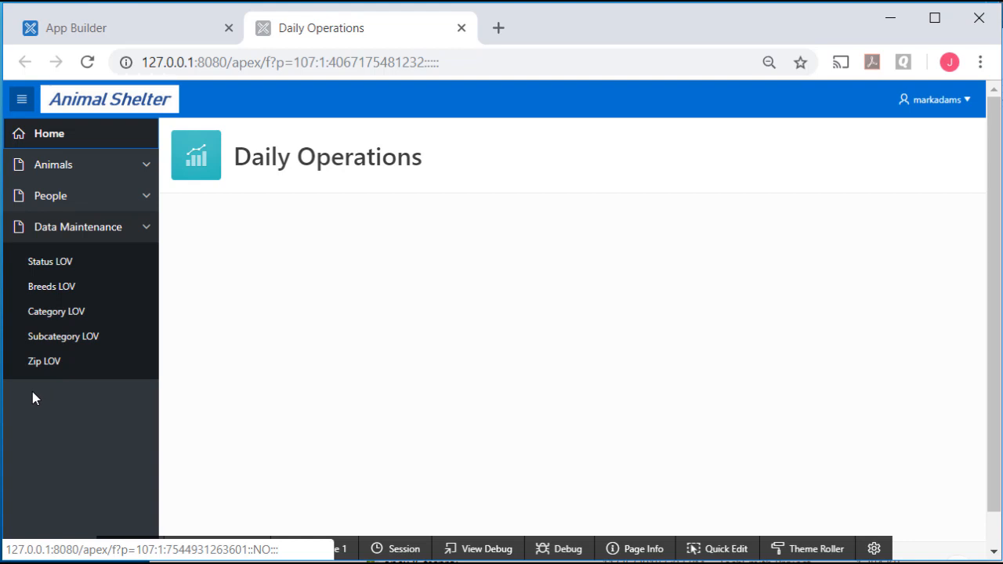
Expand the People and Animals sections of the Animal Shelter app's navigation menu
click(146, 197)
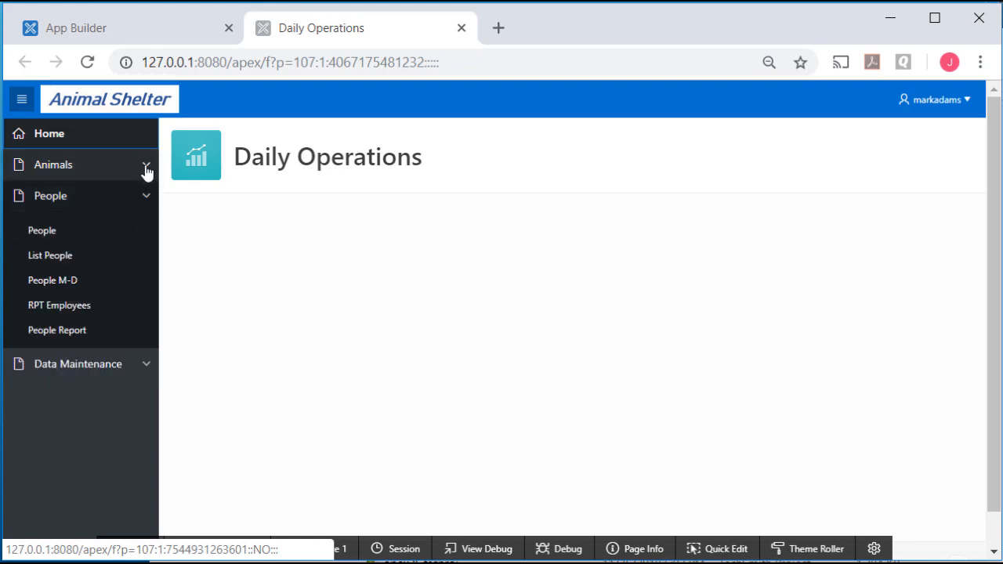
click(146, 166)
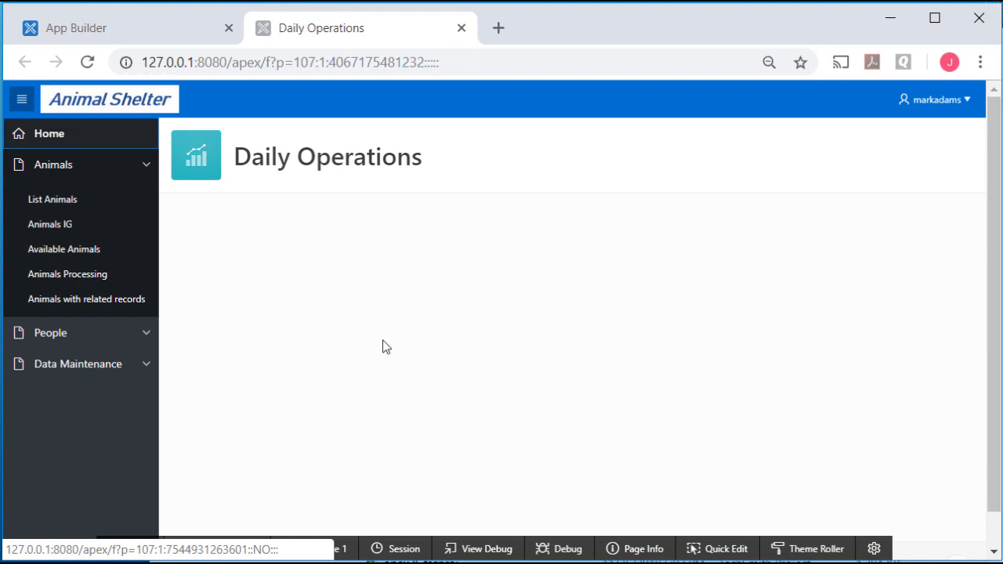
From the Application 107 home, open SQL Workshop's Object Browser in a new tab and begin a new View
click(144, 25)
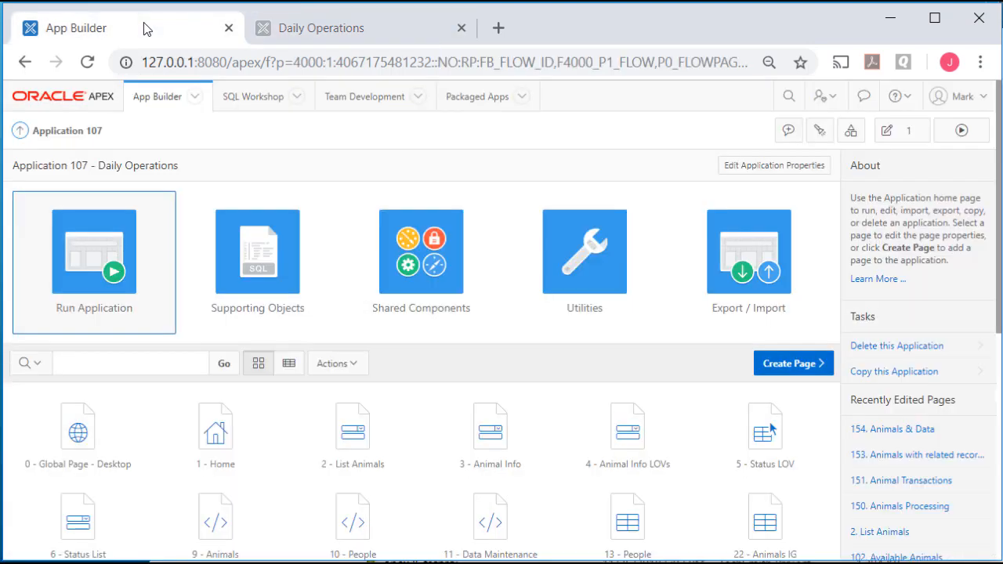
click(297, 97)
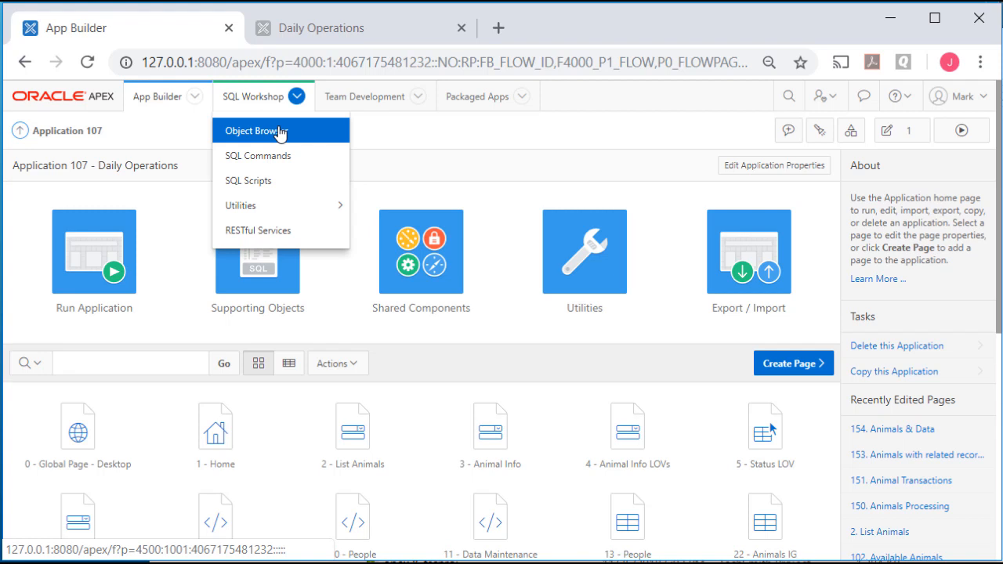
right_click(281, 130)
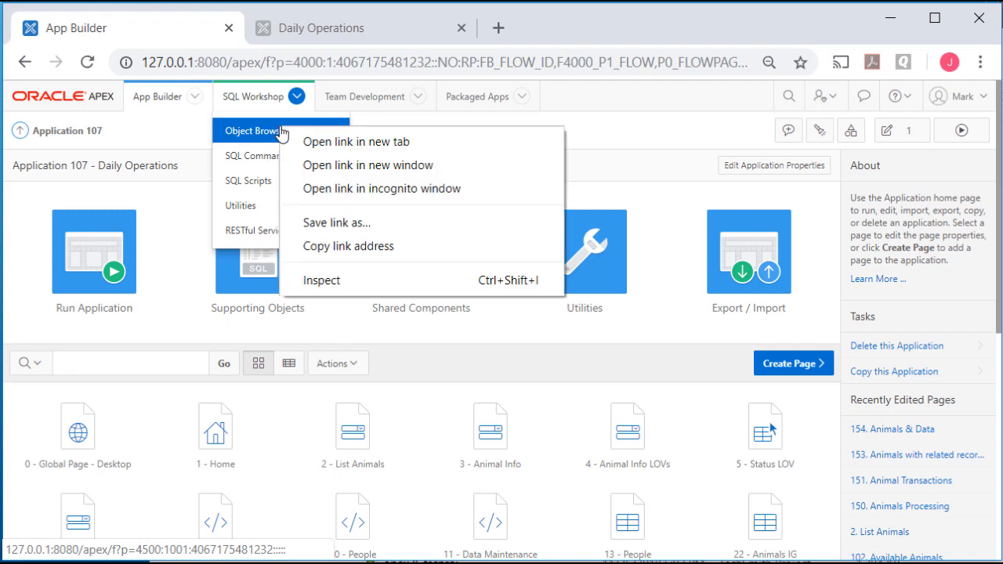
click(431, 146)
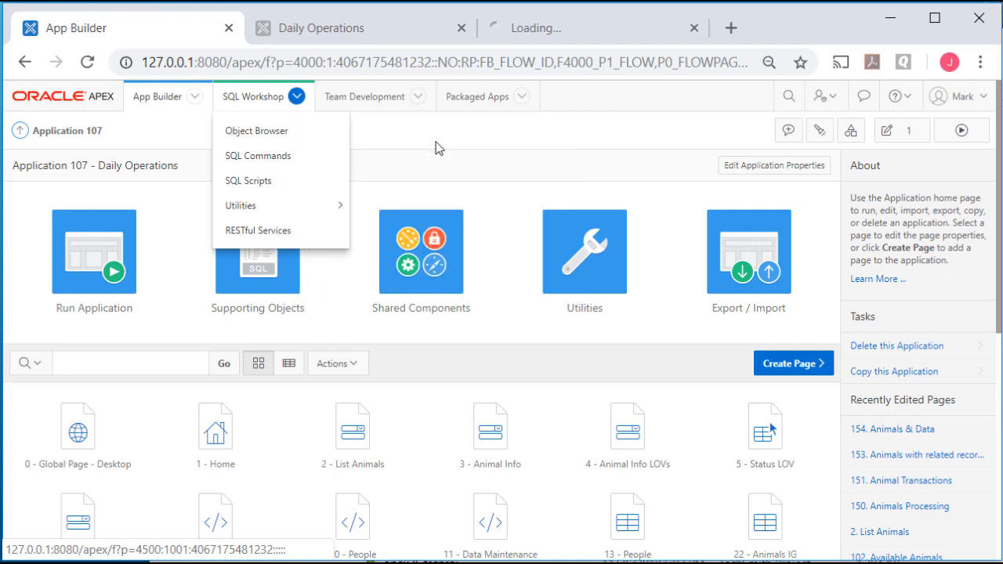
click(620, 26)
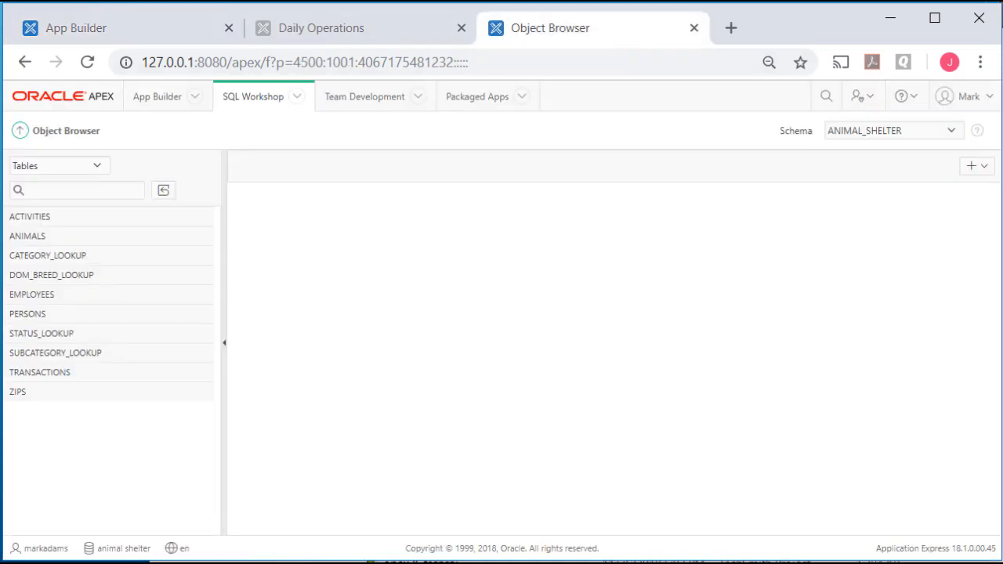
click(989, 174)
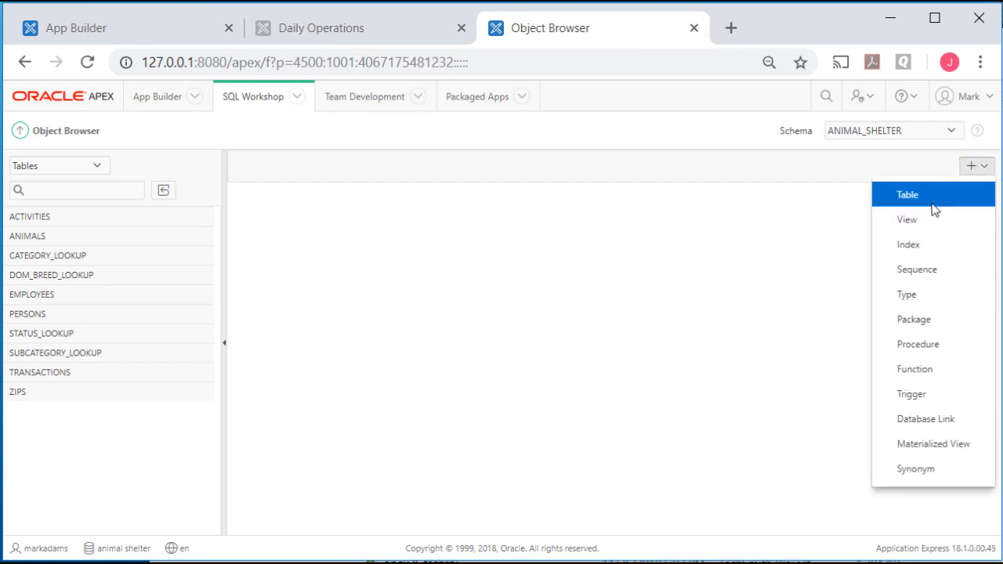
click(924, 226)
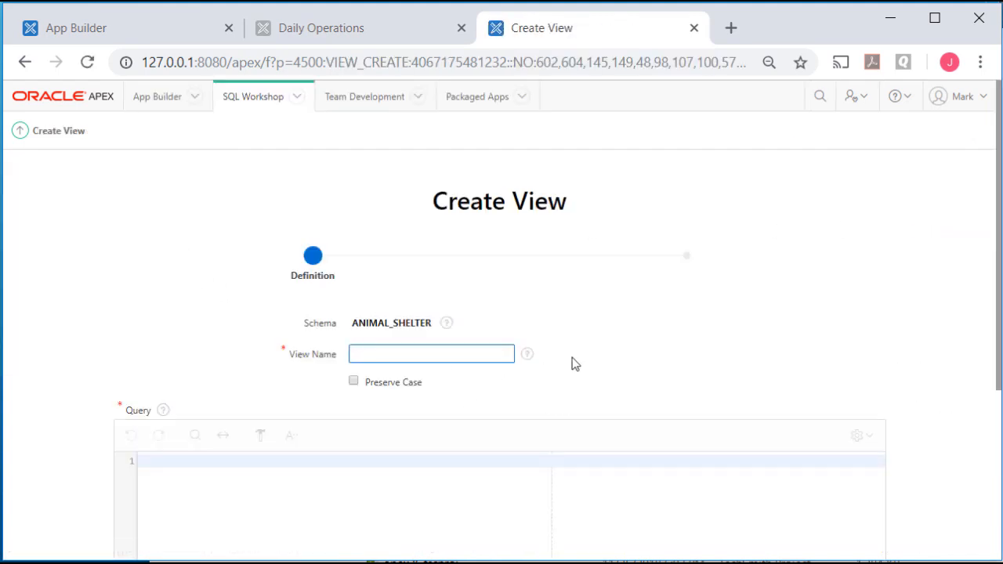
Enter v_employees_transactions as the view name and launch the Query Builder
text(v_employees_transactions)
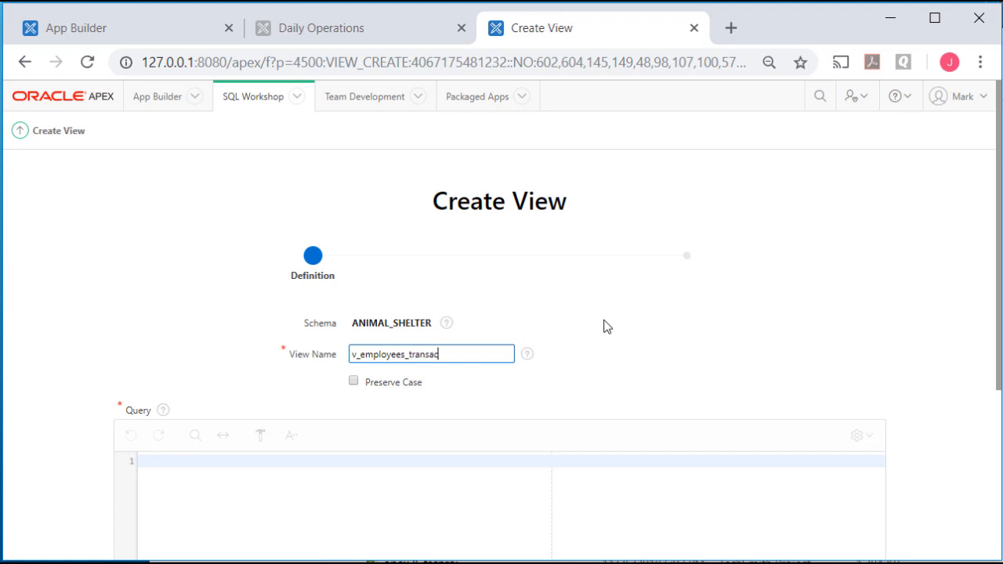
scroll(601, 323, down, 3)
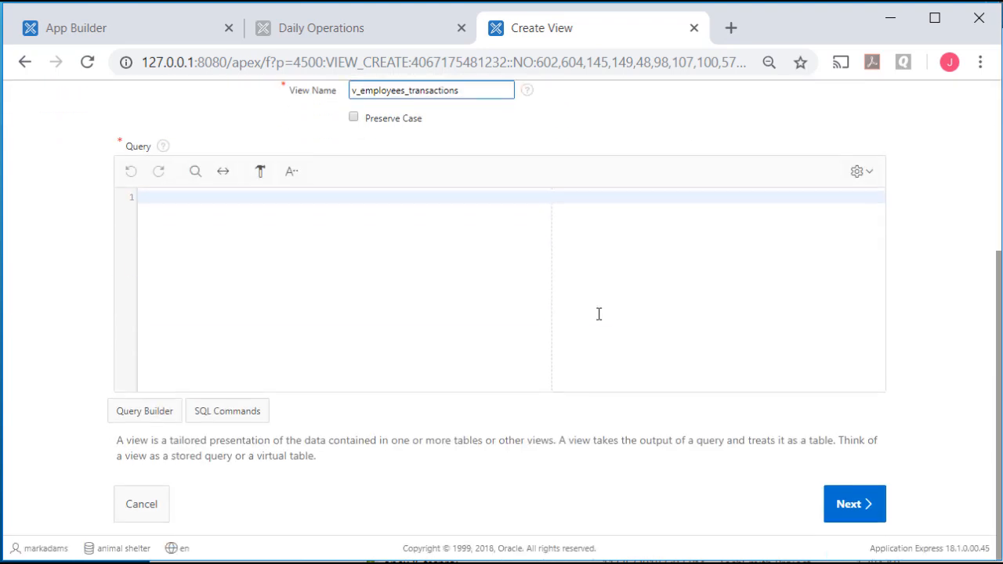
click(133, 414)
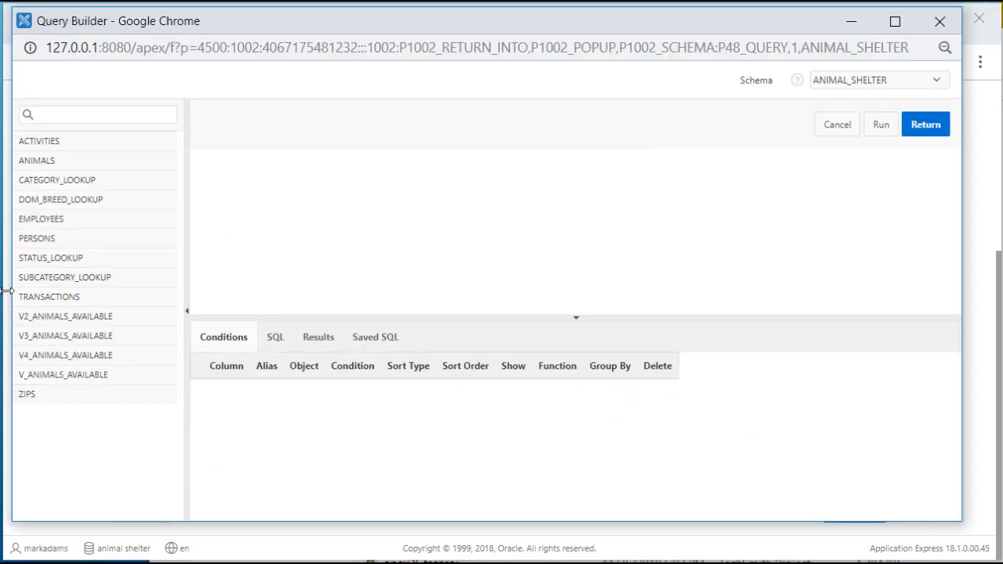
Add the EMPLOYEES, PERSONS, TRANSACTIONS and ANIMALS tables to the query
click(41, 223)
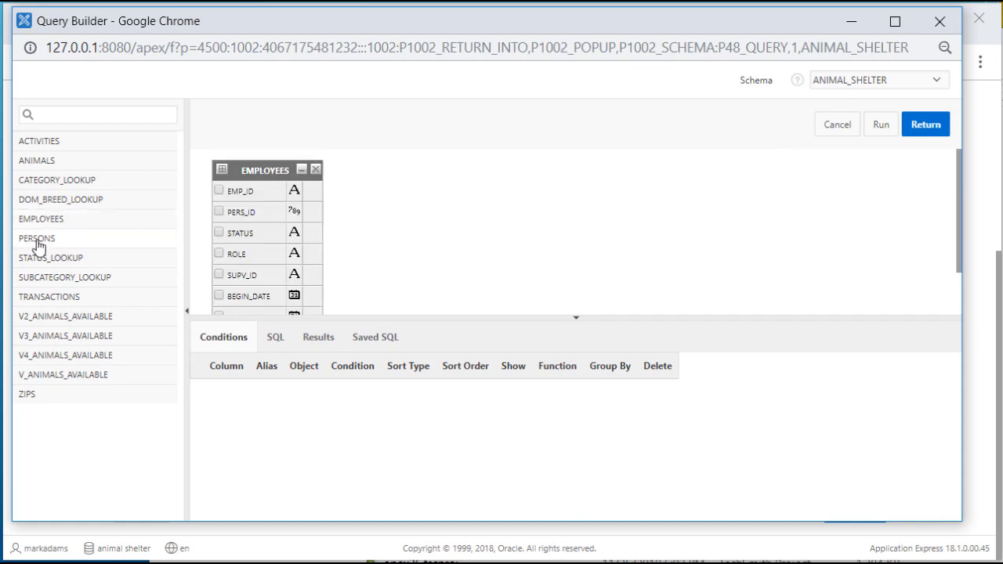
click(38, 245)
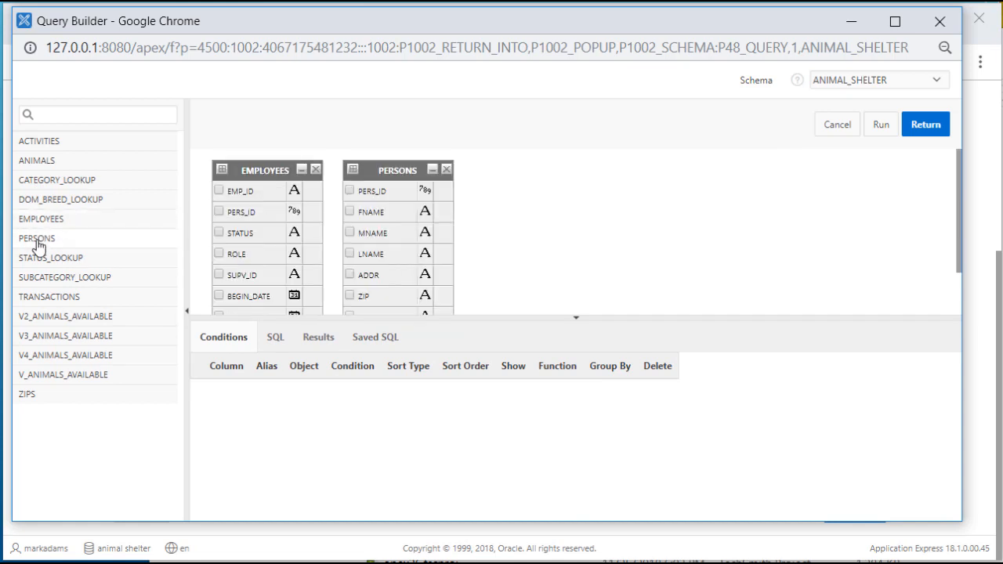
click(67, 298)
click(39, 160)
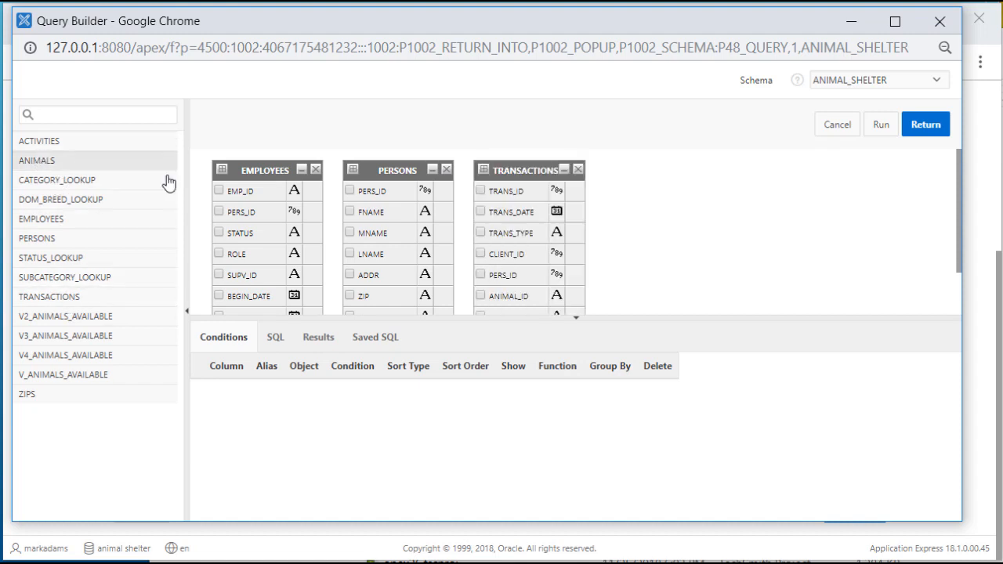
Enlarge the diagram area and spread the table boxes apart horizontally
drag(694, 317, 692, 360)
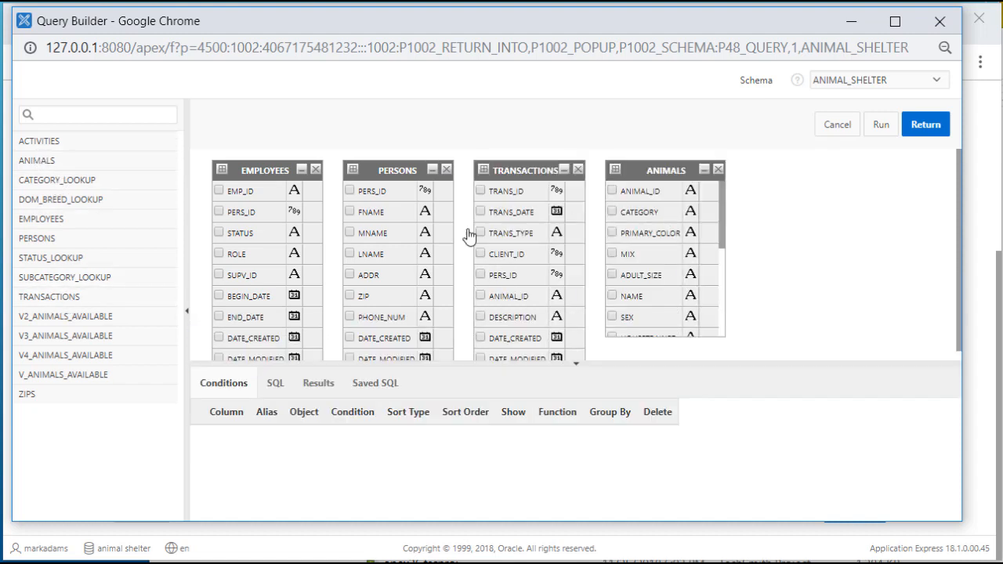
drag(636, 169, 719, 173)
drag(521, 166, 583, 162)
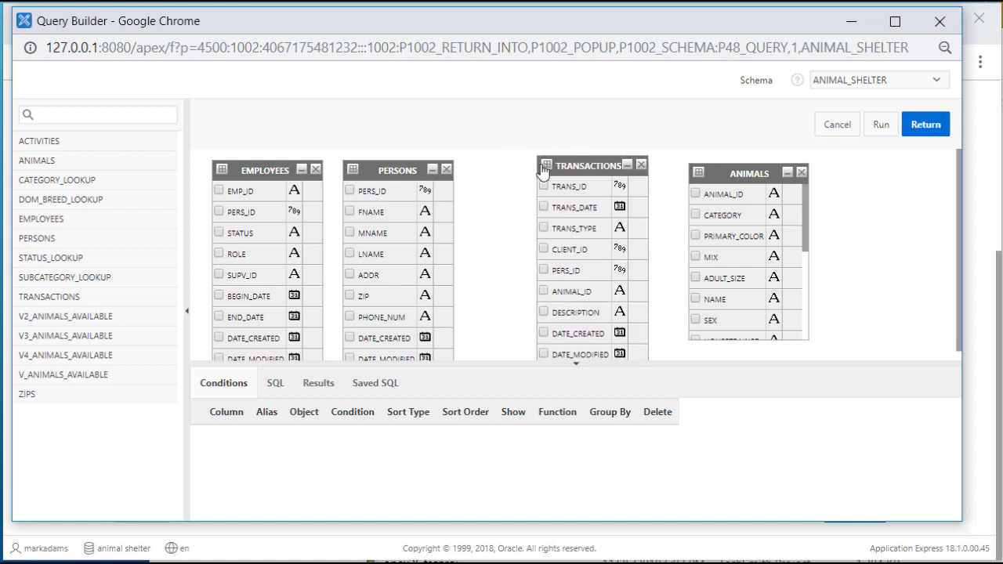
drag(394, 168, 416, 167)
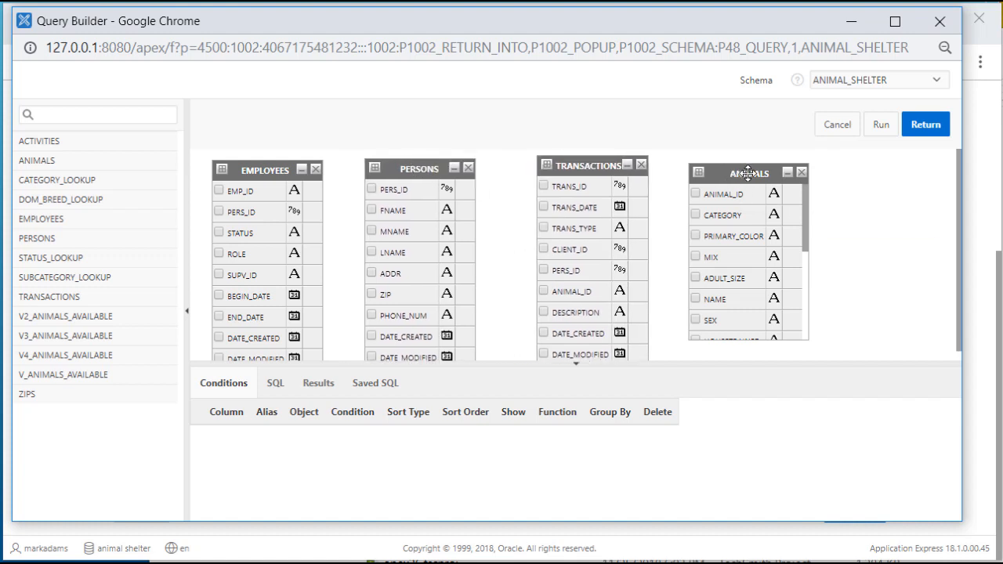
drag(741, 173, 793, 173)
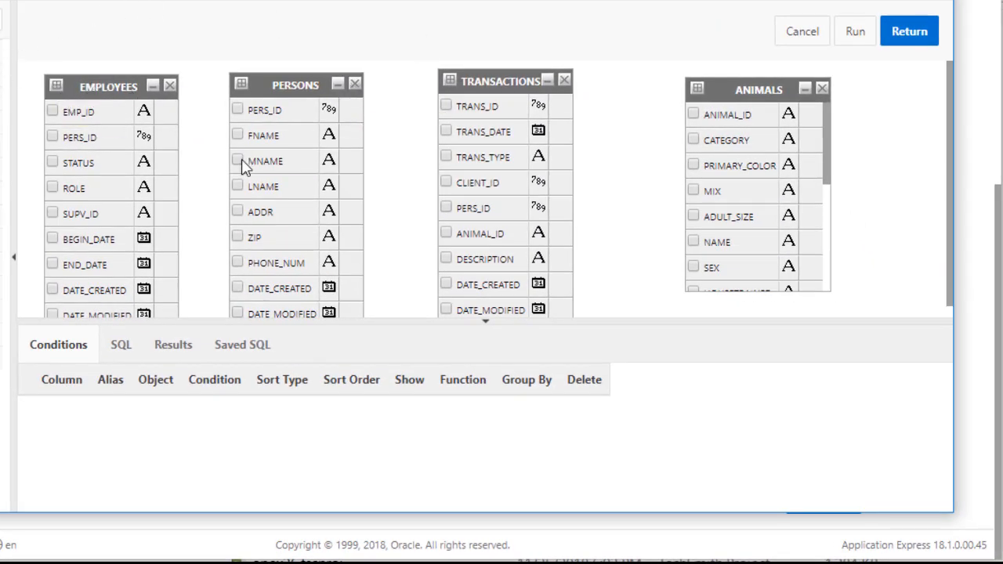
Join EMPLOYEES to PERSONS and PERSONS to TRANSACTIONS on PERS_ID
click(166, 138)
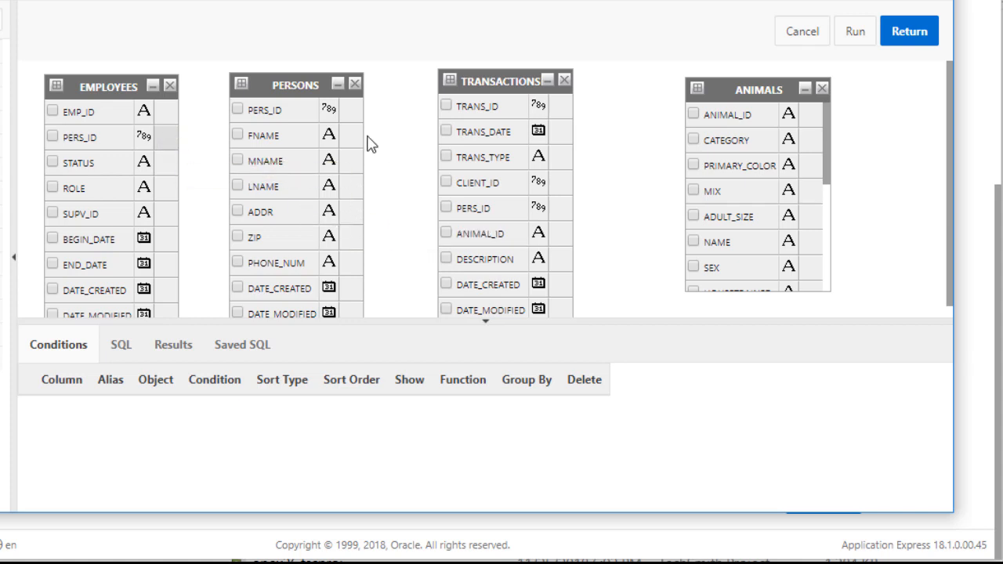
click(351, 114)
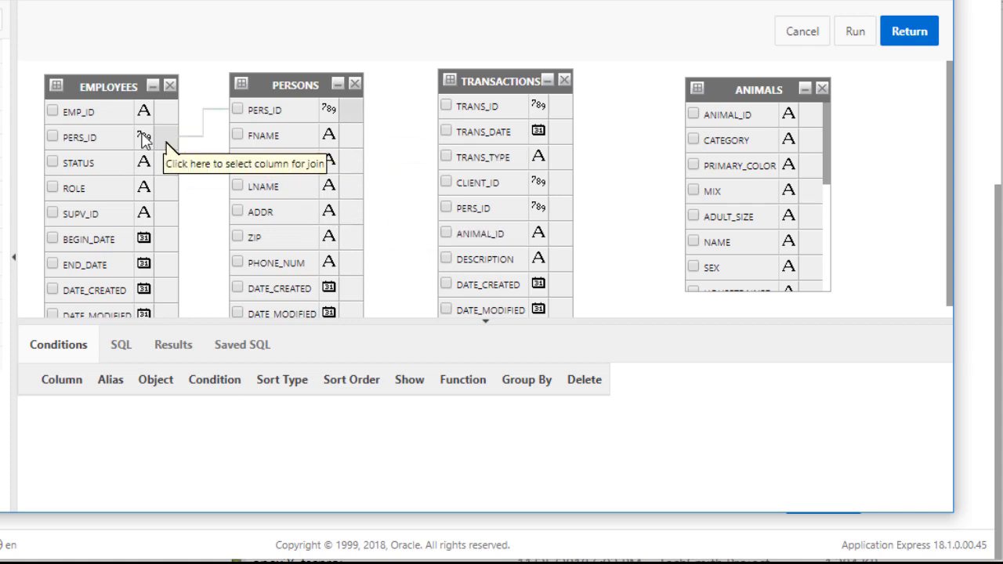
click(353, 114)
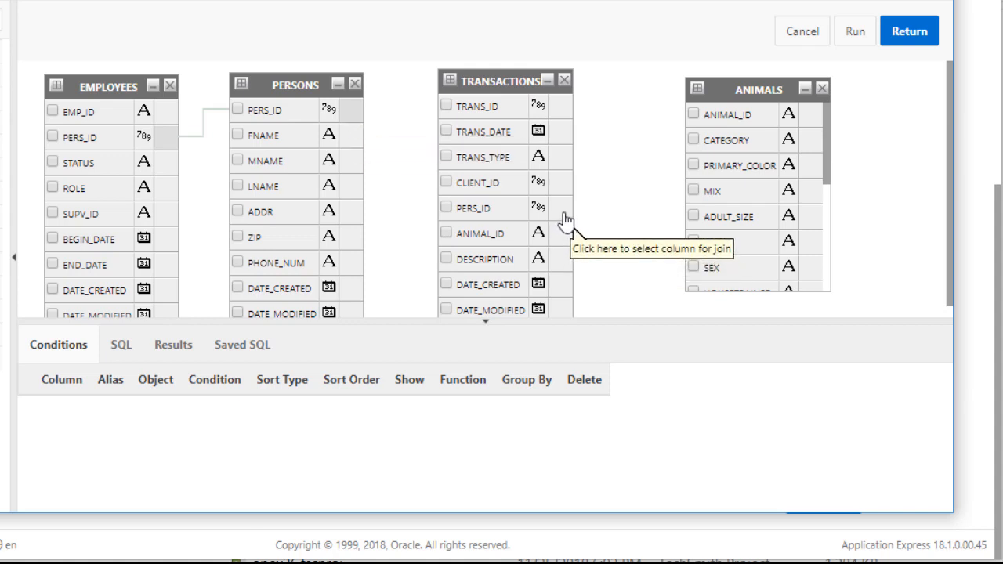
click(563, 213)
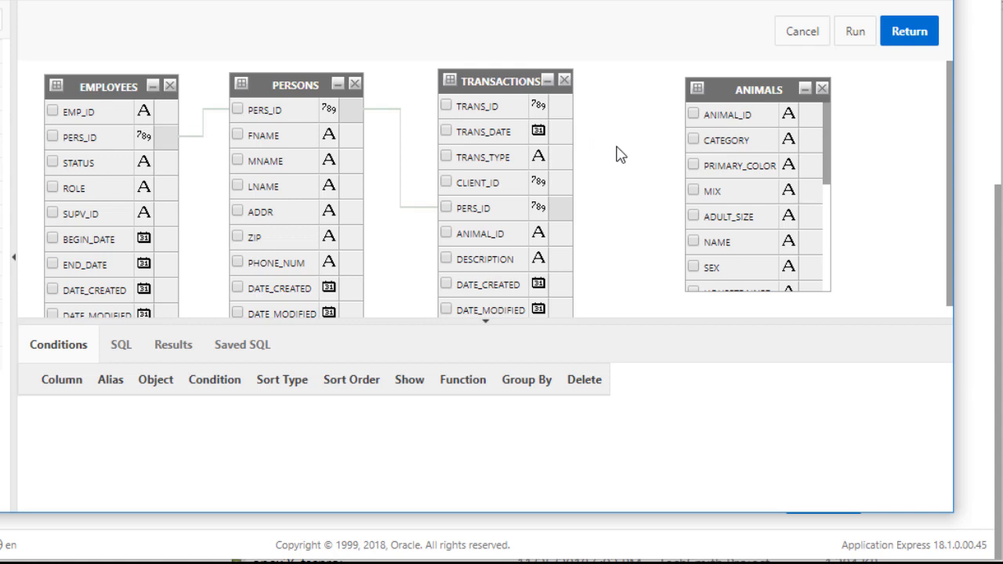
Join TRANSACTIONS to ANIMALS on ANIMAL_ID and make the PERSONS–TRANSACTIONS join a right outer join
click(562, 236)
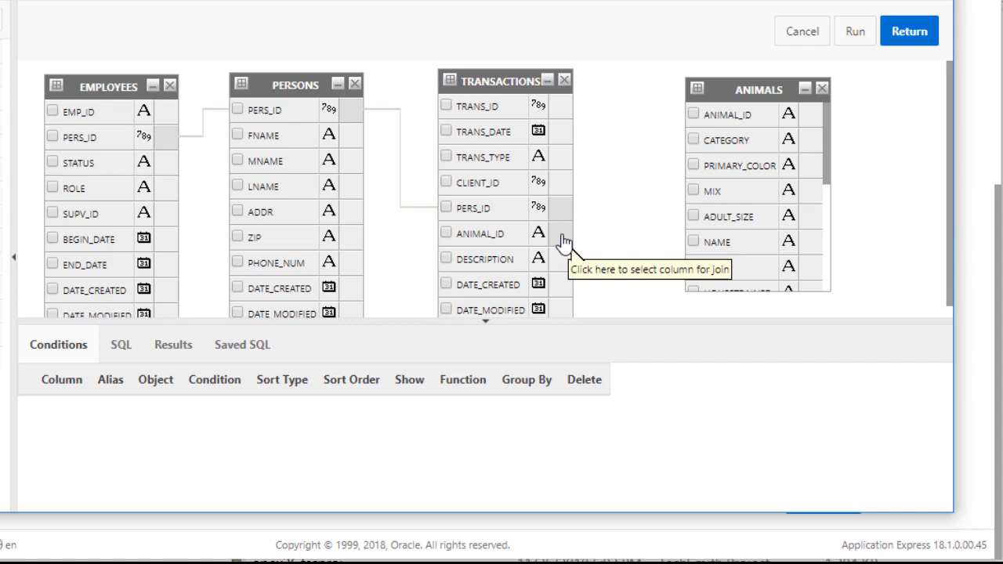
click(812, 119)
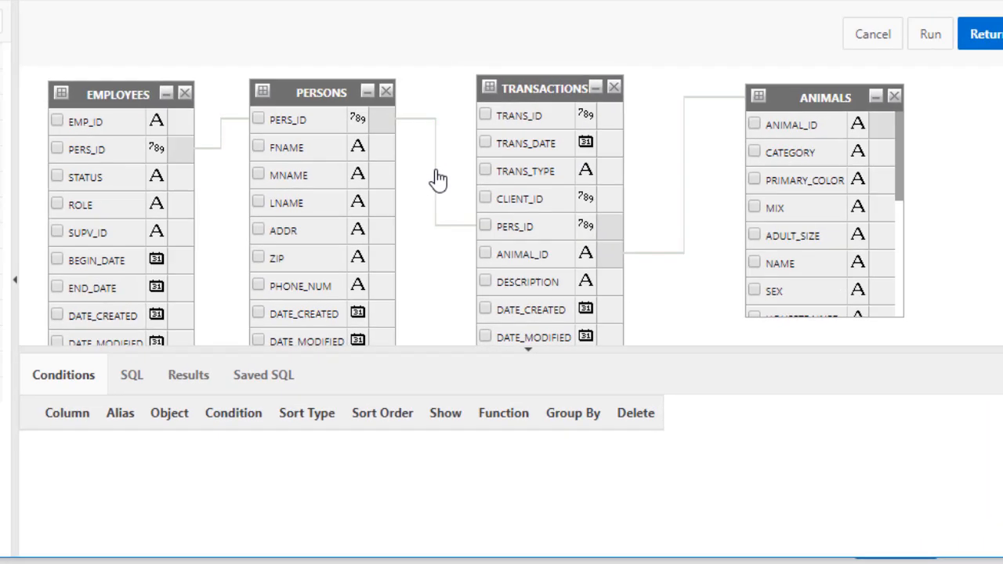
right_click(400, 163)
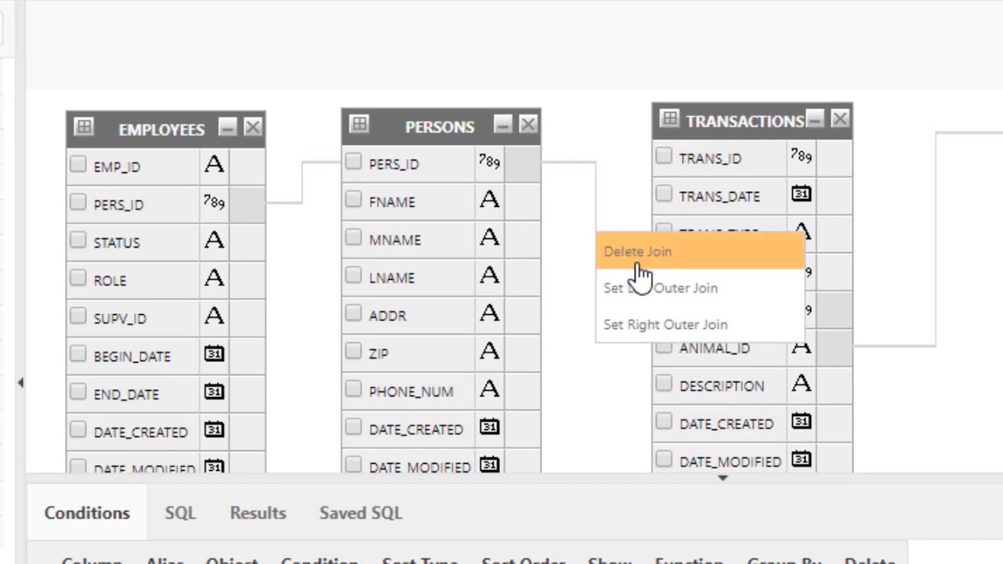
click(644, 324)
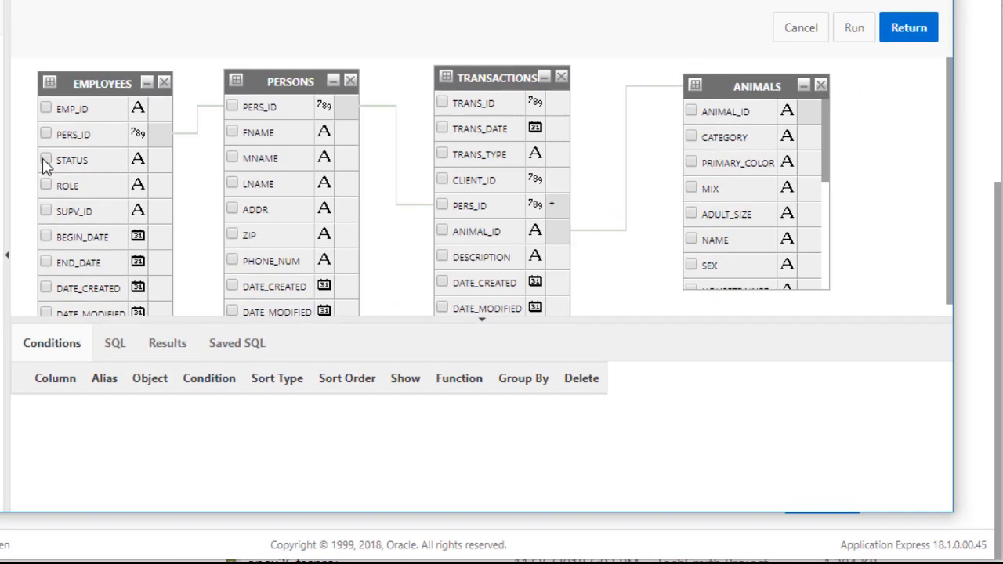
Select EMPLOYEES PERS_ID, STATUS, ROLE and PERSONS FNAME, LNAME, PHONE_NUM as output columns
click(45, 134)
click(45, 160)
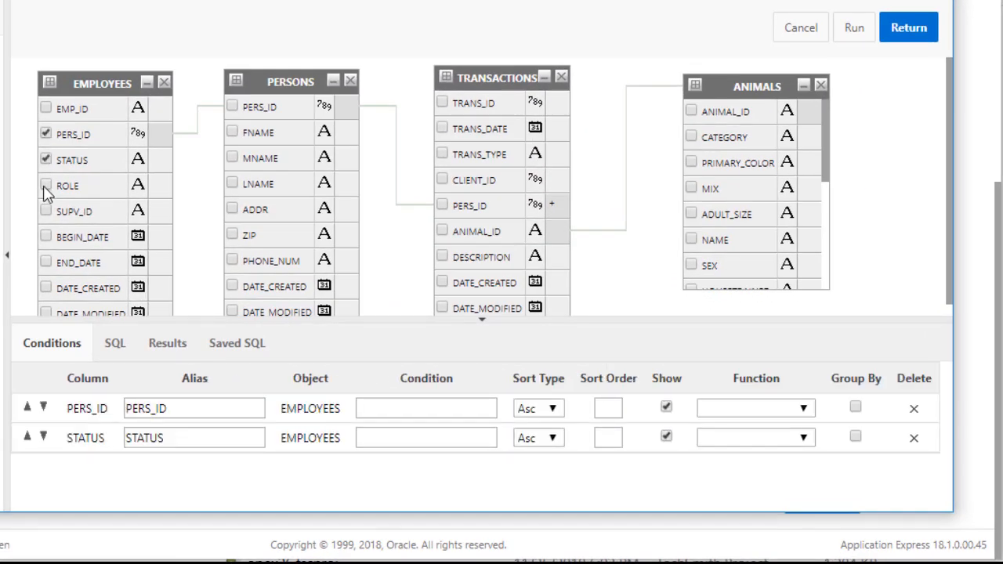
click(46, 186)
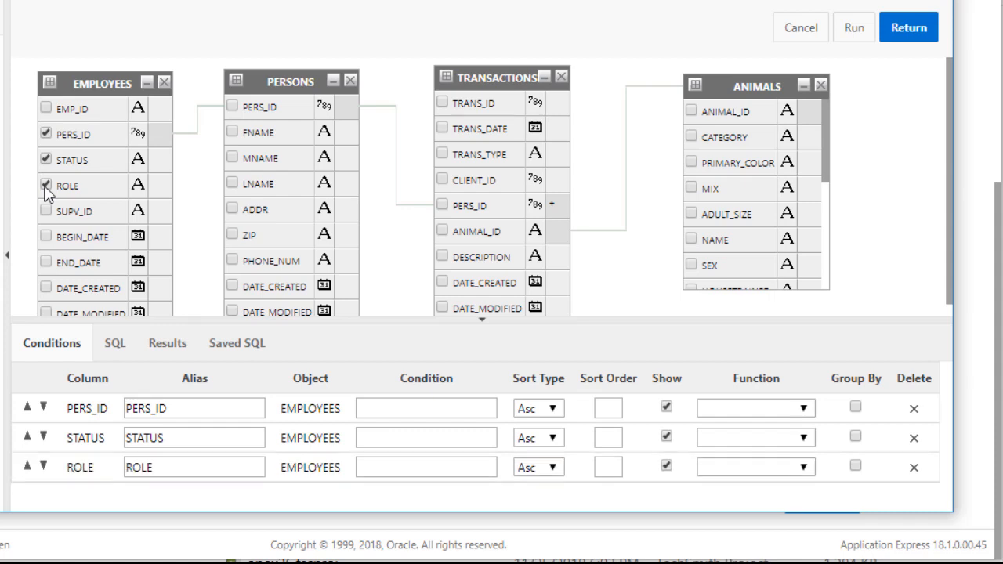
click(236, 133)
click(232, 183)
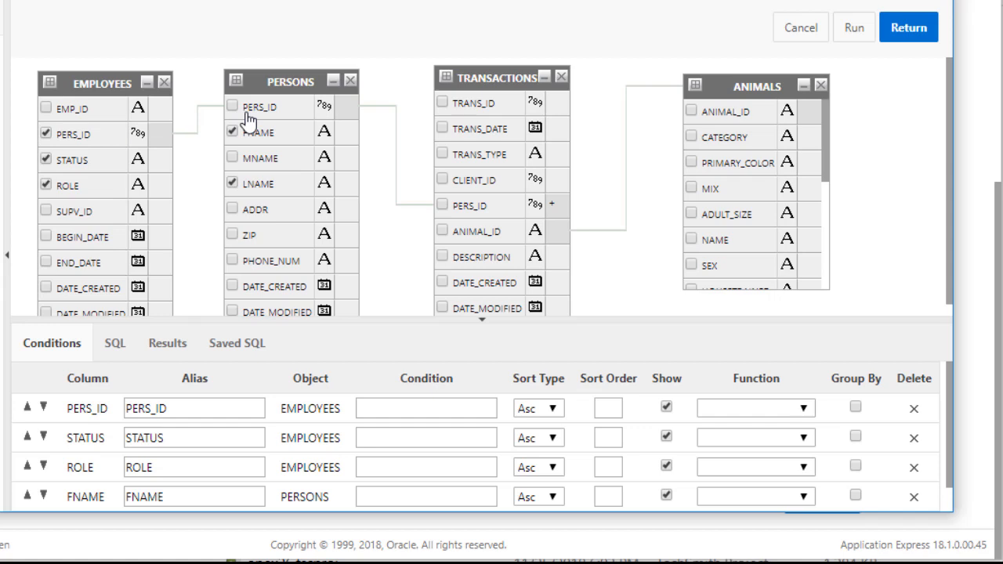
click(232, 260)
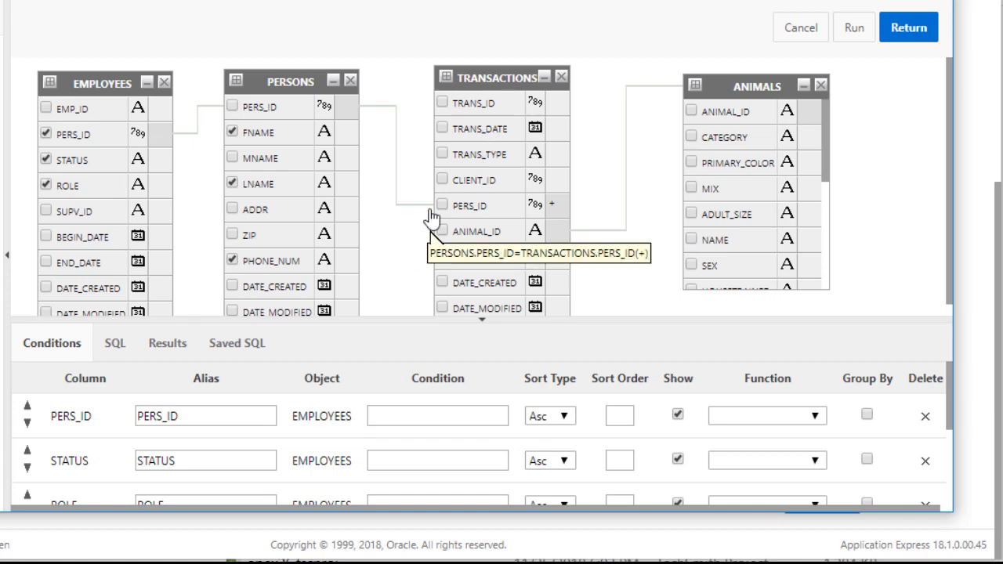
Select the TRANSACTIONS date and animal ID columns for output
click(443, 128)
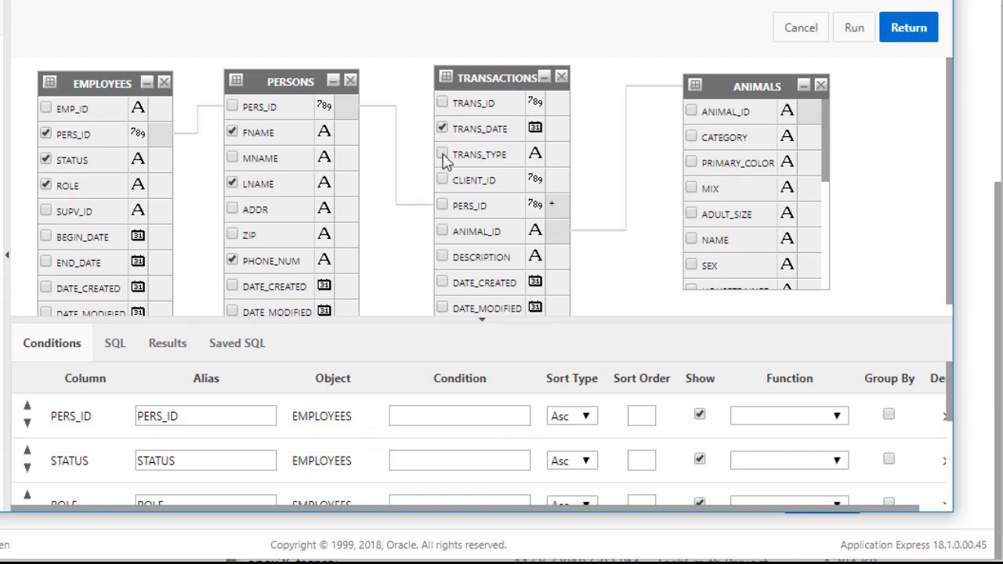
click(443, 232)
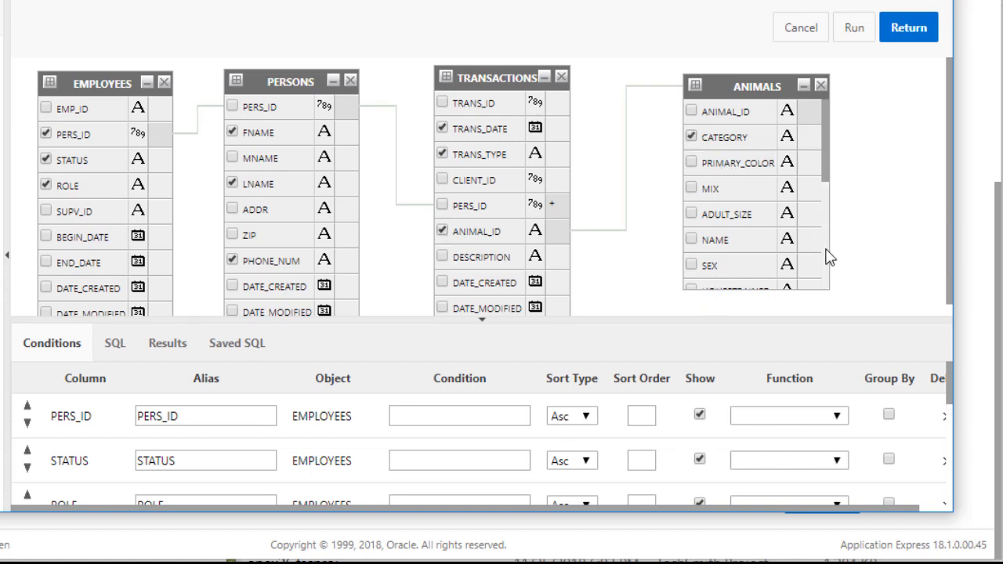
scroll(829, 253, down, 5)
scroll(698, 262, down, 2)
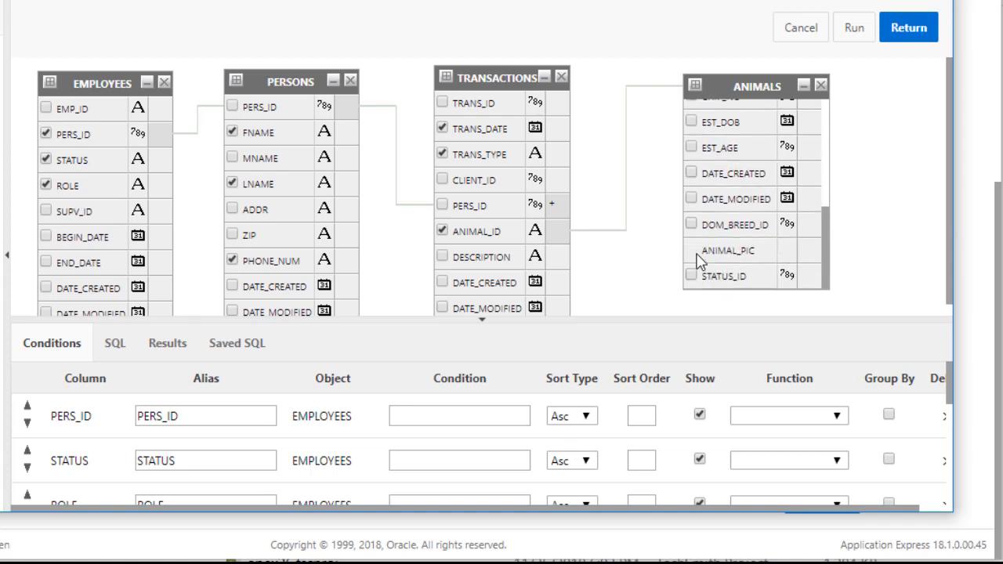
Add DOM_BREED_ID and give the PERS_ID and STATUS columns readable aliases
click(691, 225)
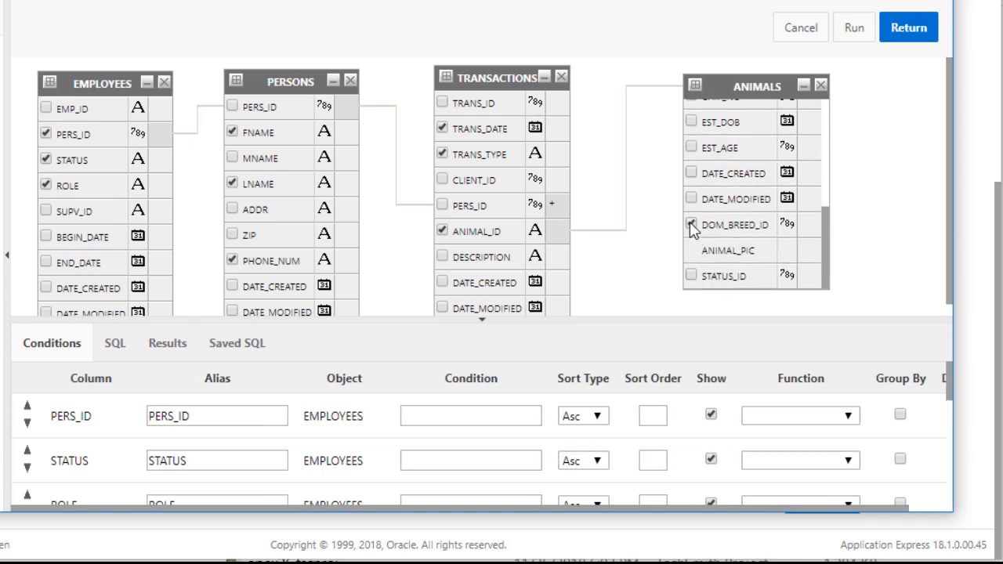
double_click(225, 418)
text(Pers)
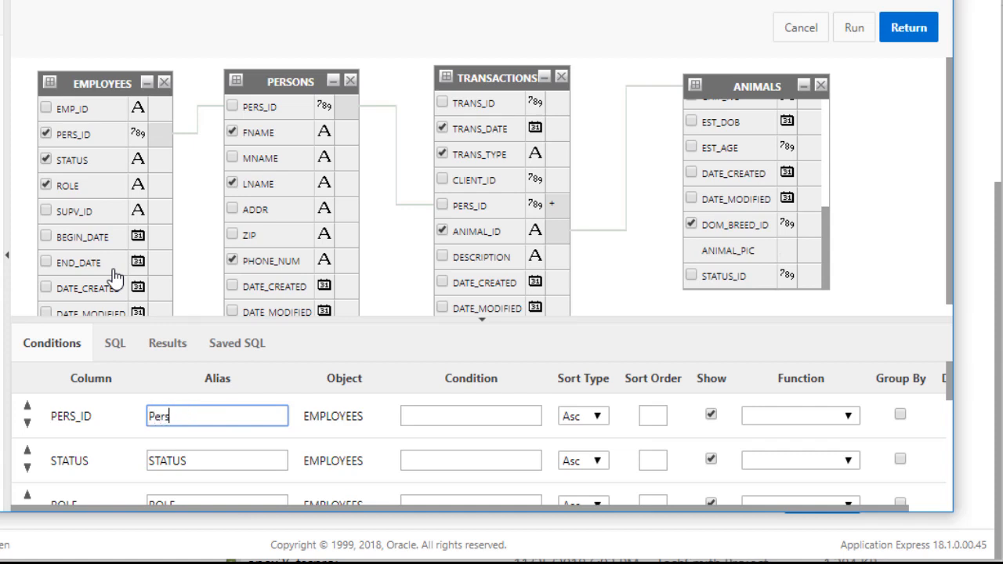
double_click(221, 463)
text(S)
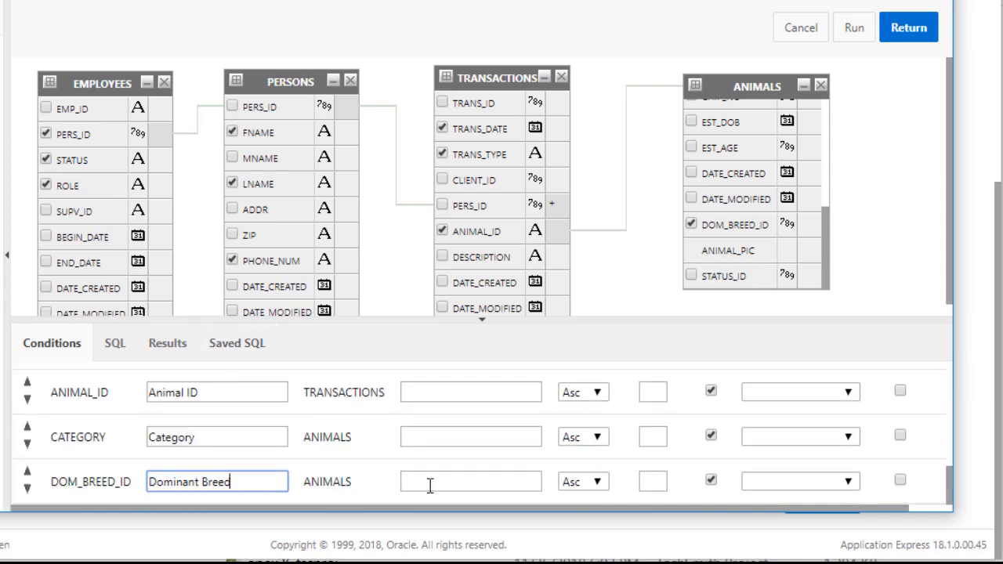
Enter Active as the condition on the STATUS column
scroll(247, 423, up, 5)
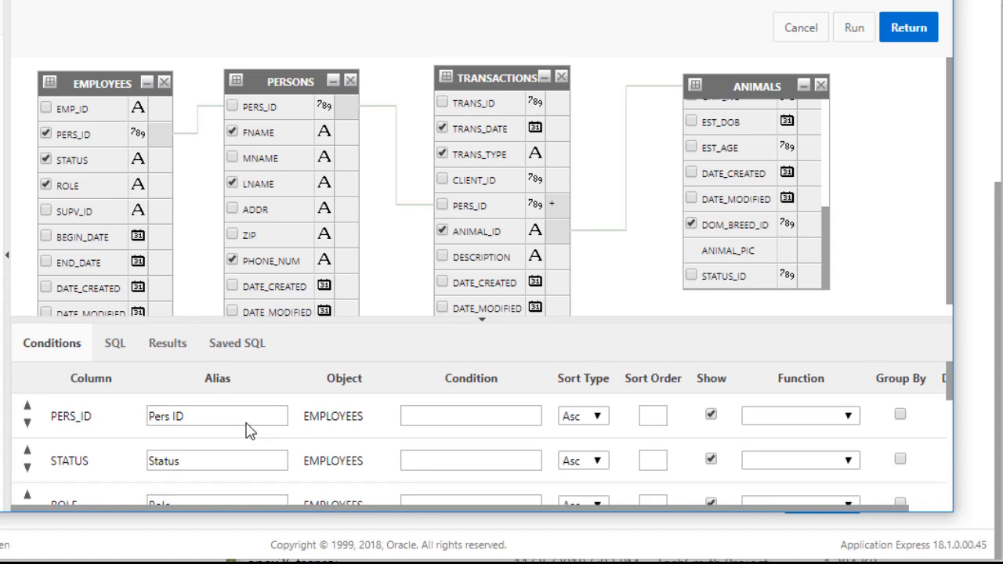
scroll(248, 431, down, 3)
scroll(246, 430, up, 2)
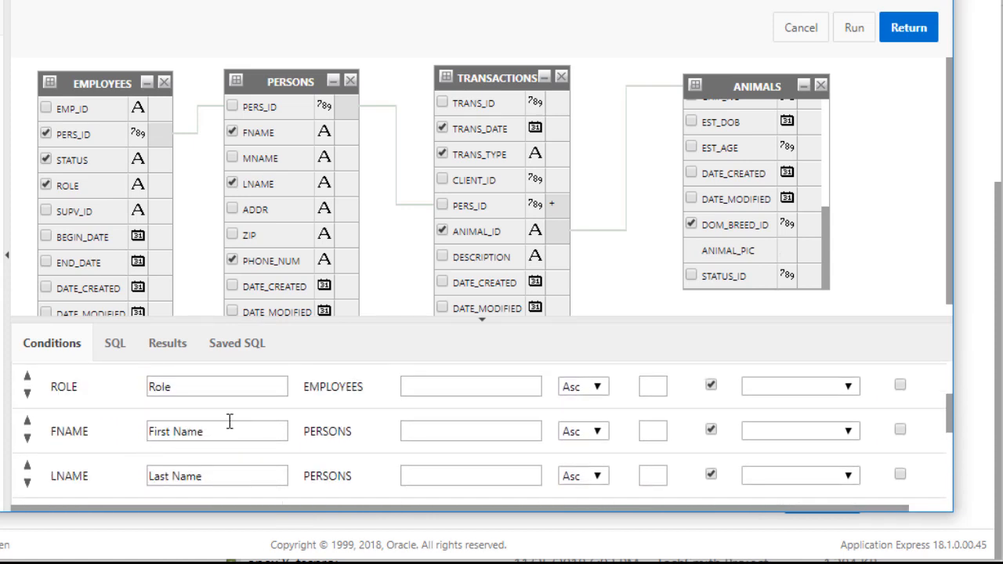
scroll(560, 428, up, 3)
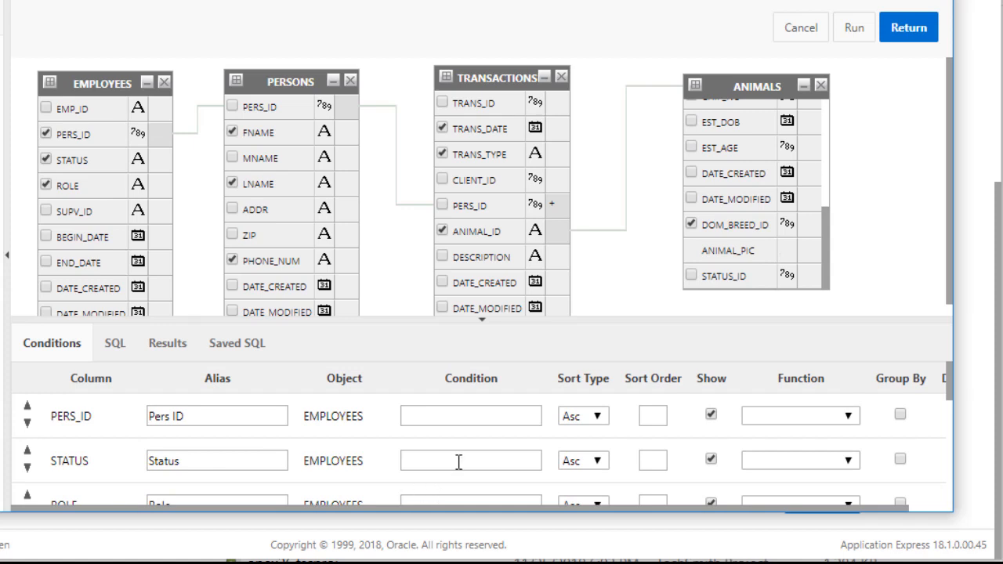
click(456, 460)
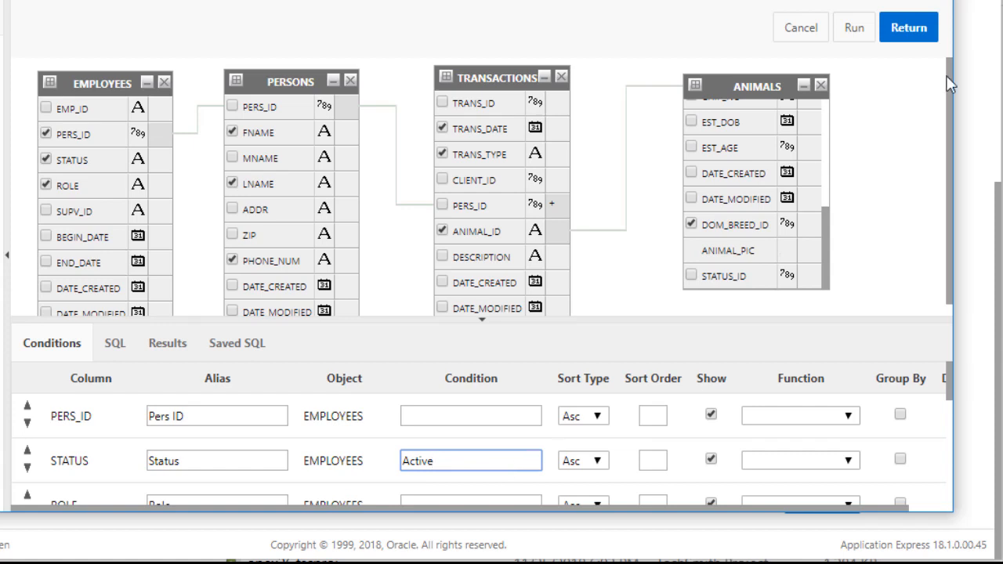
Run the query, get ORA-00920, and find 'EMPLOYEES.STATUS Active' lacking an operator in the SQL
click(856, 32)
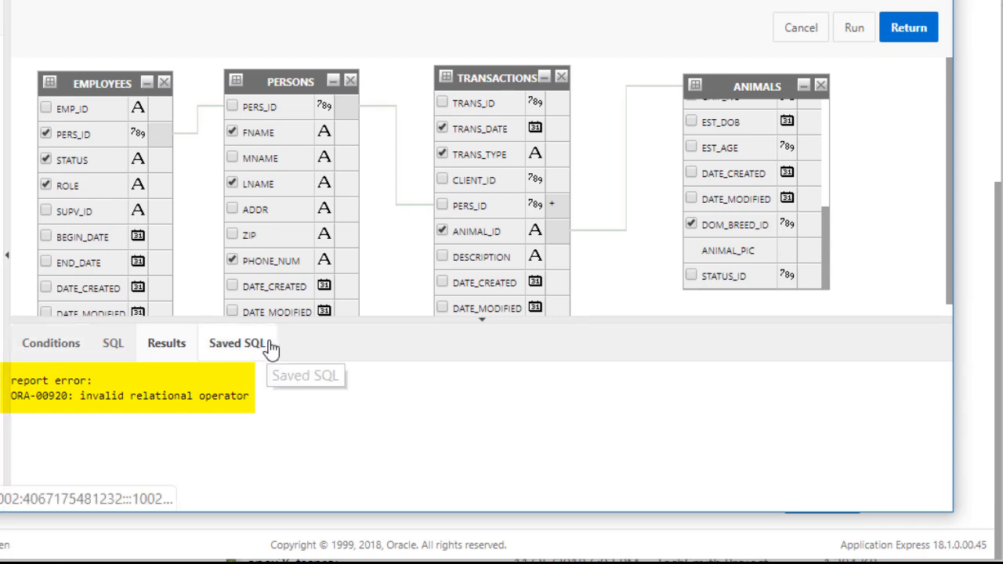
click(114, 352)
scroll(373, 411, down, 2)
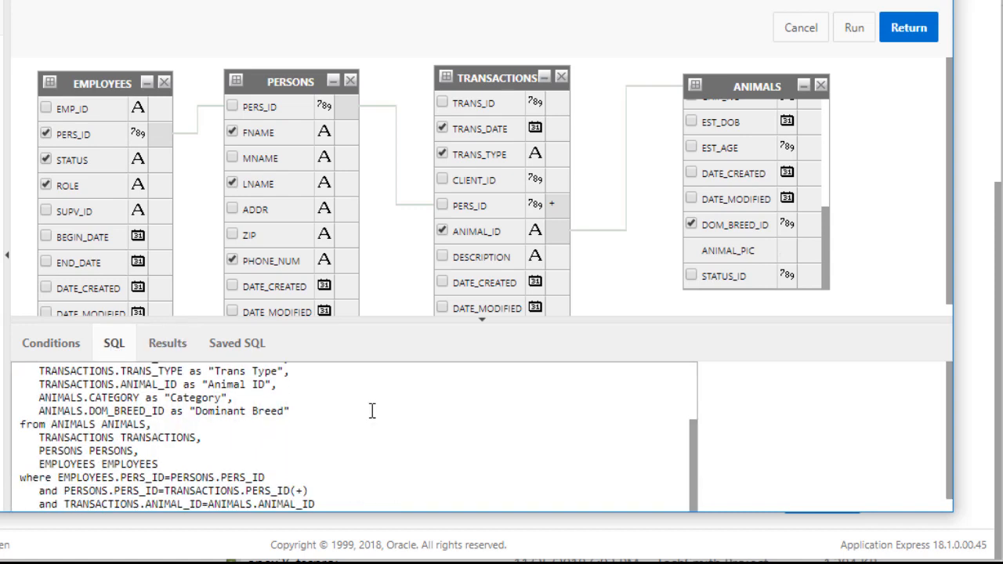
scroll(372, 411, up, 2)
scroll(372, 410, down, 3)
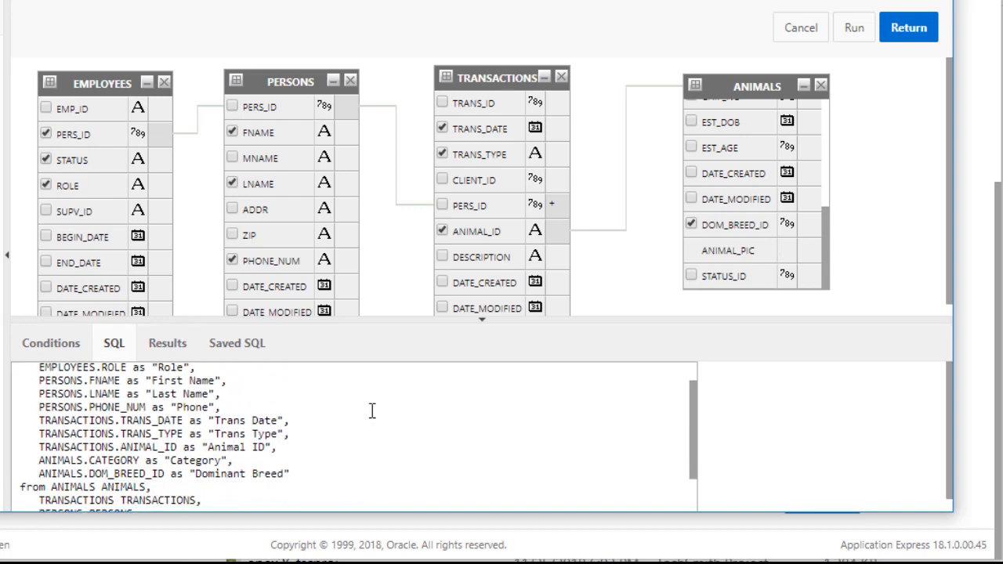
scroll(372, 410, down, 1)
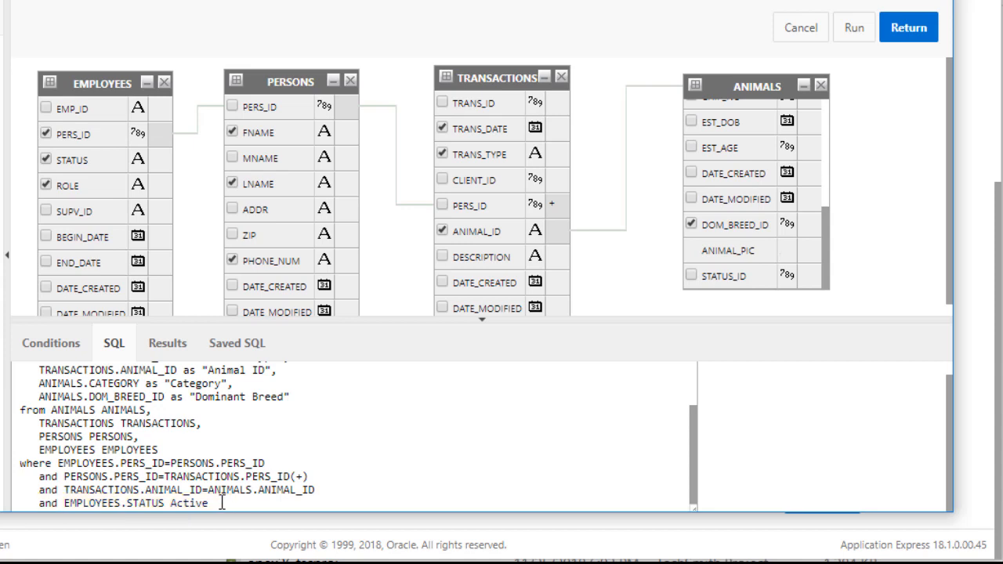
Change the STATUS condition to ='Active' and rerun to list active employees' transactions
click(51, 350)
drag(477, 446, 297, 440)
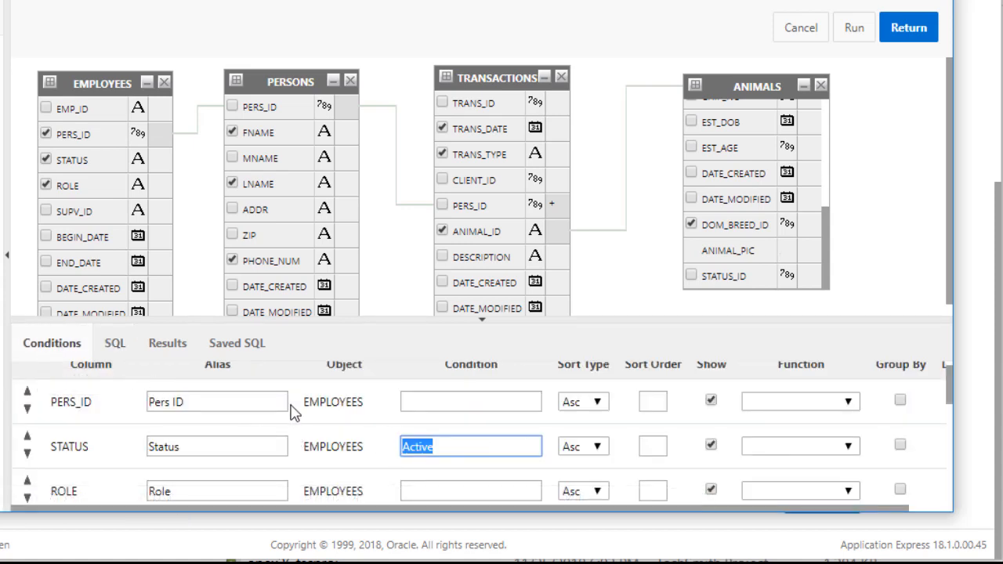
text(='Active)
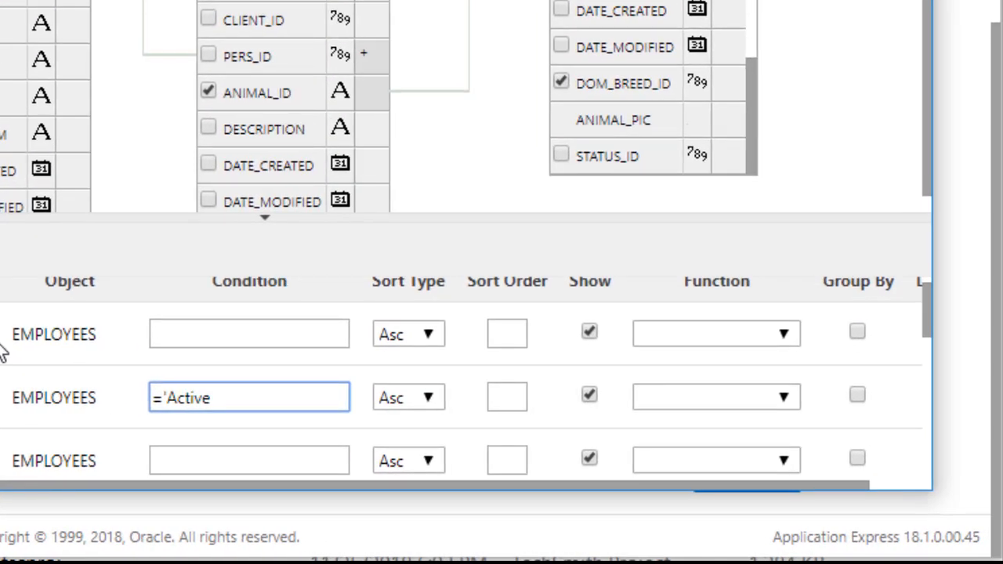
text(')
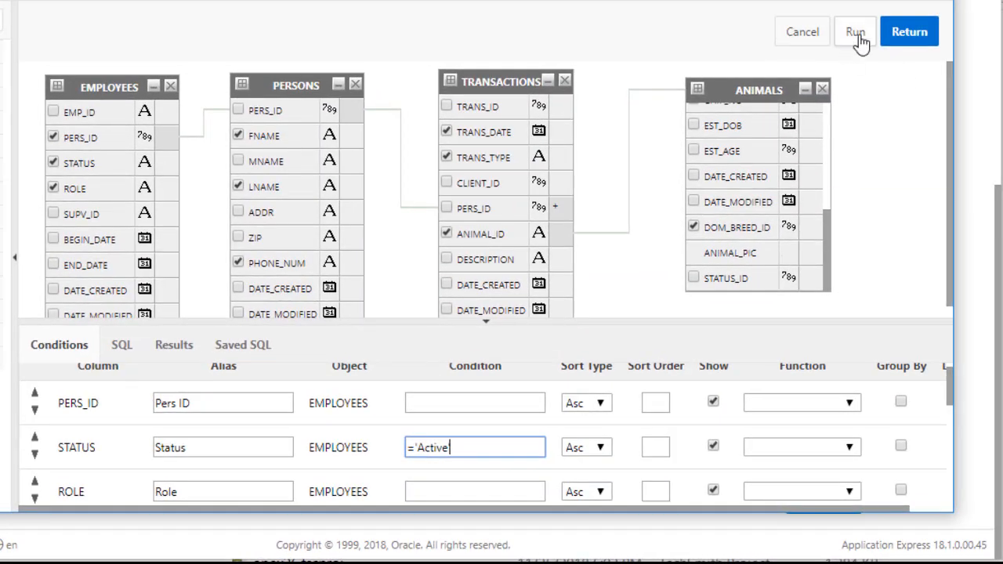
click(859, 39)
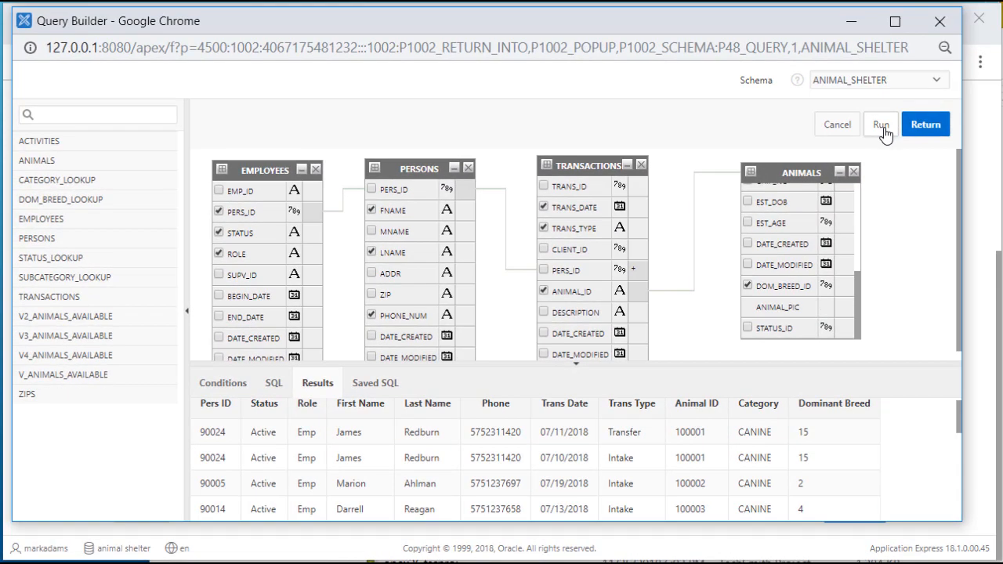
scroll(858, 449, down, 2)
scroll(851, 450, up, 3)
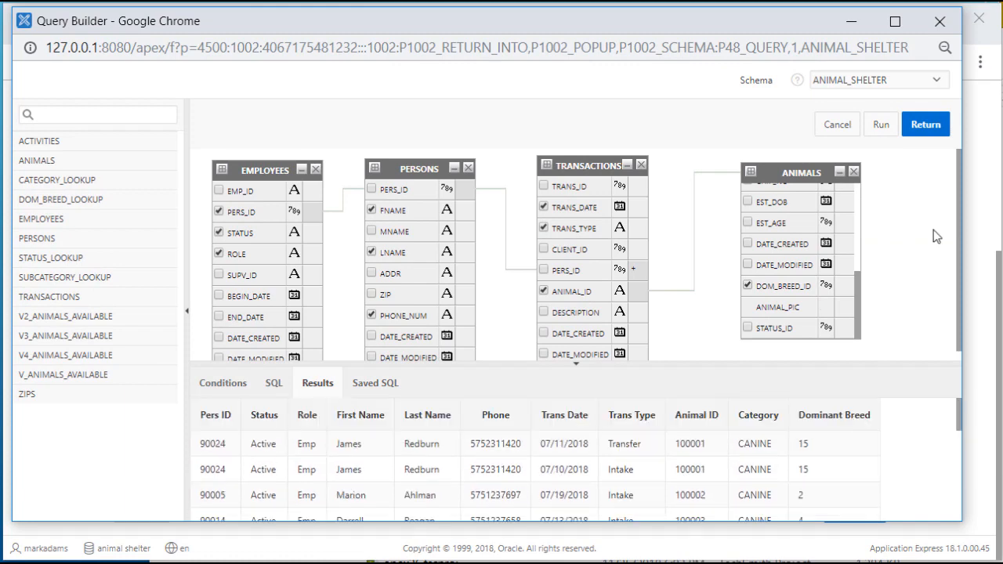
Return the query to the wizard and confirm creation of V_EMPLOYEES_TRANSACTIONS in Object Browser
click(932, 130)
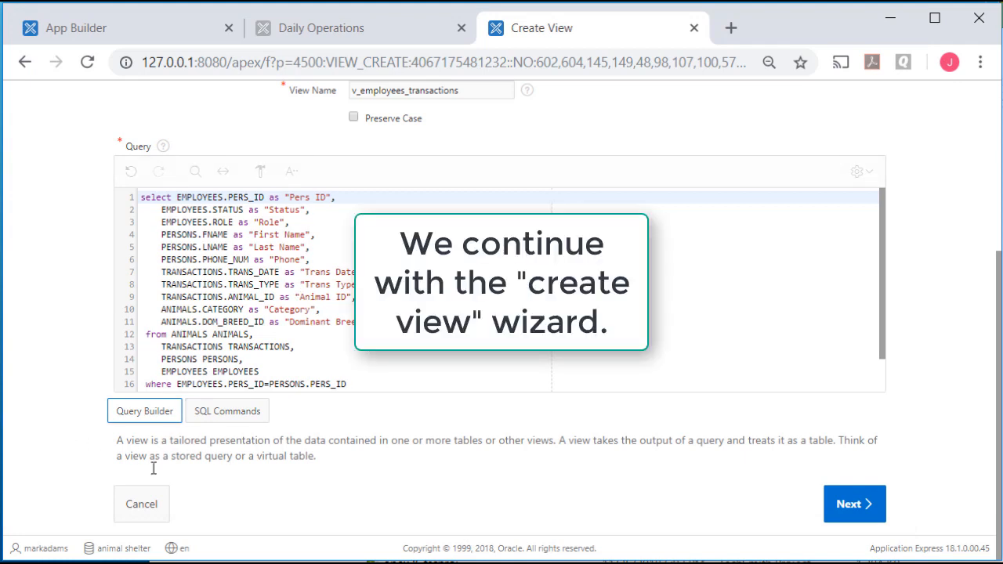
click(867, 509)
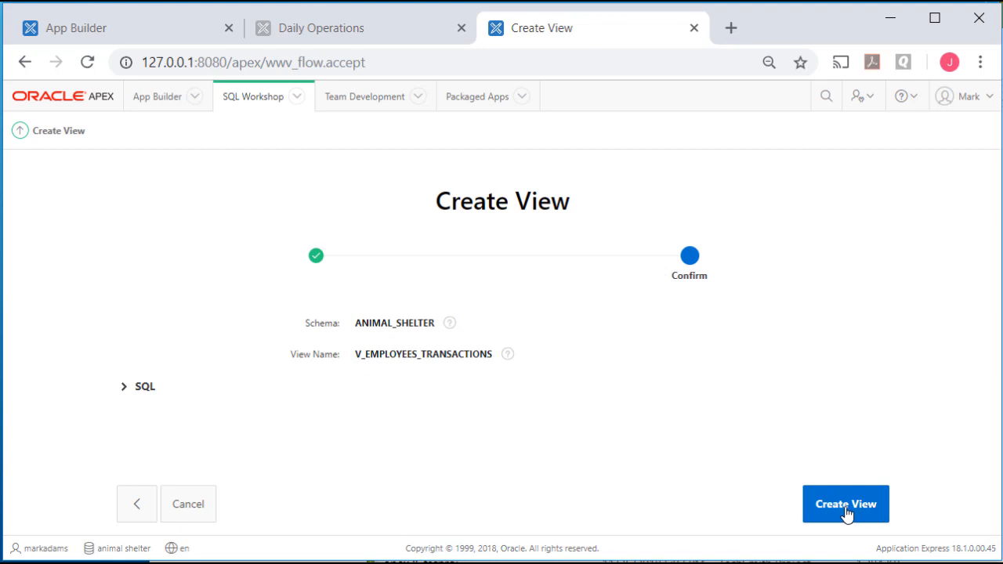
click(846, 509)
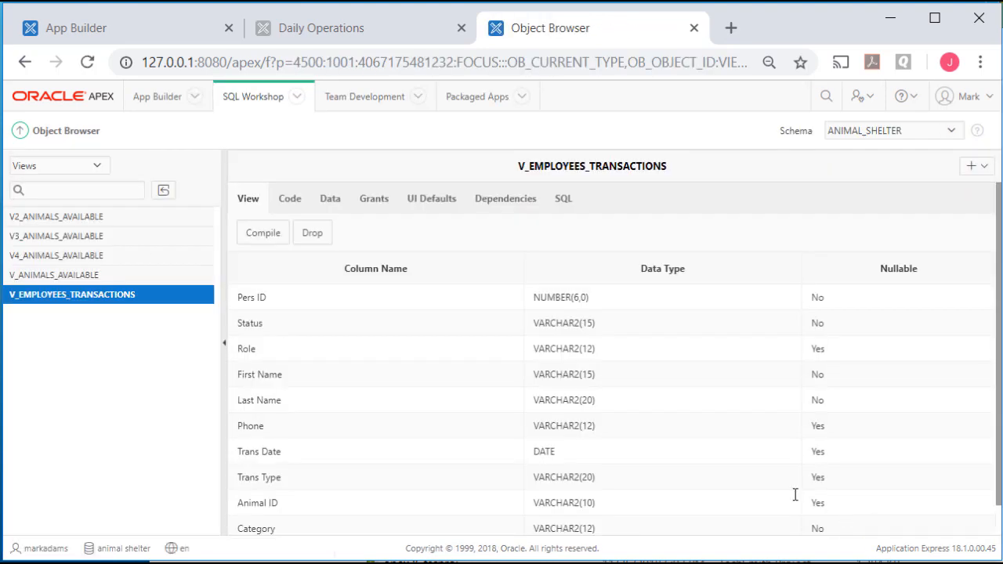
Start an interactive grid report page numbered 161, named 'Employees and their transactions'
click(153, 26)
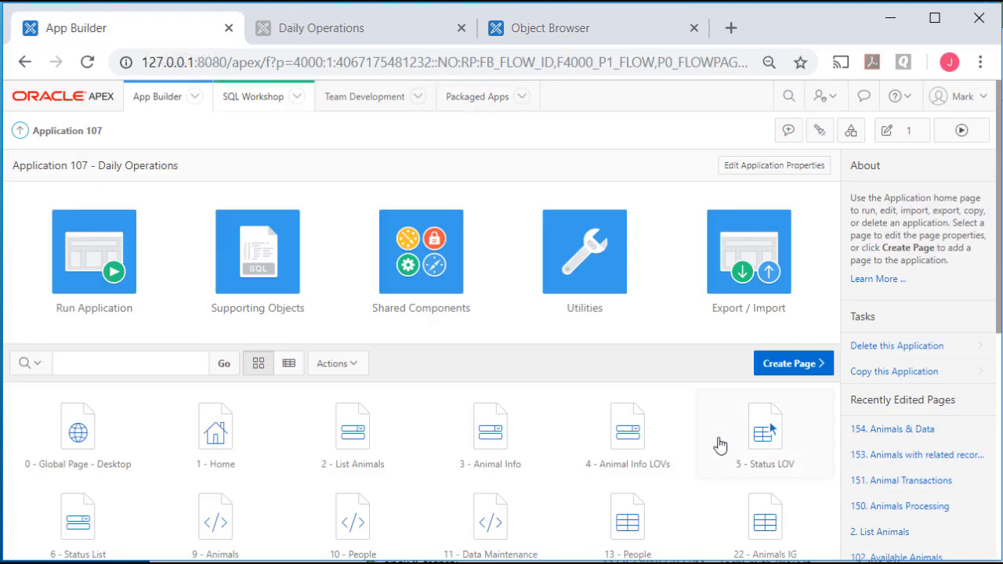
click(793, 365)
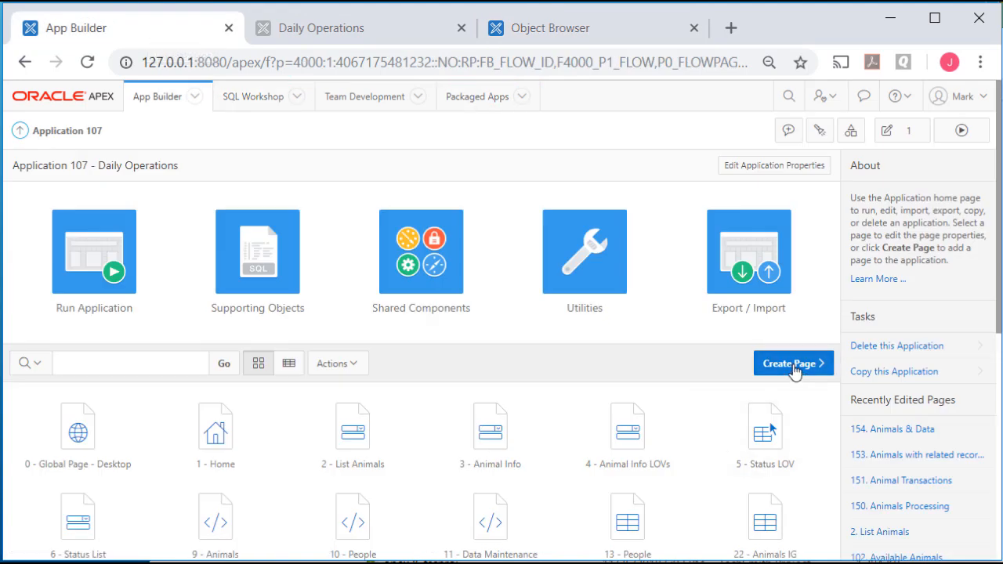
click(342, 226)
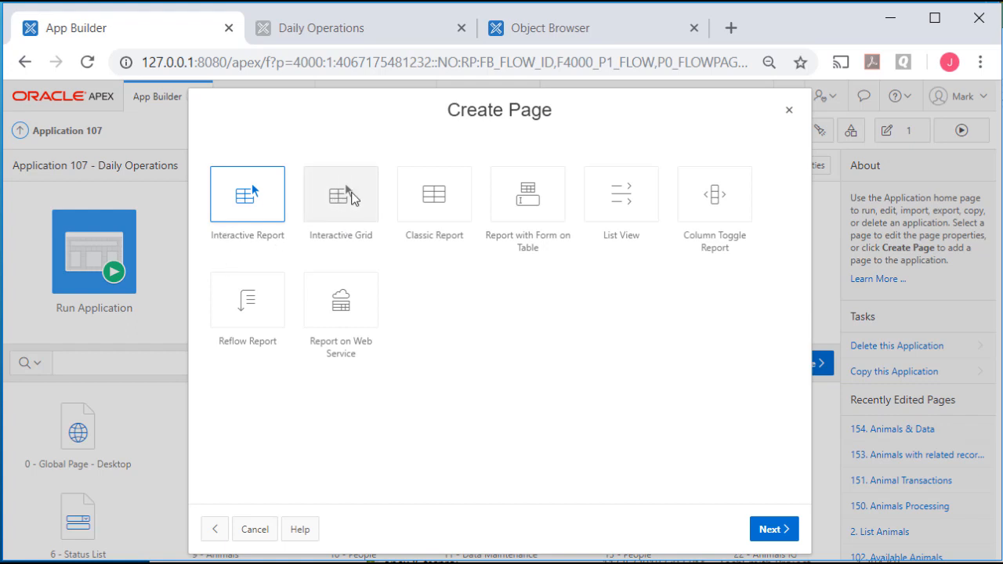
click(346, 197)
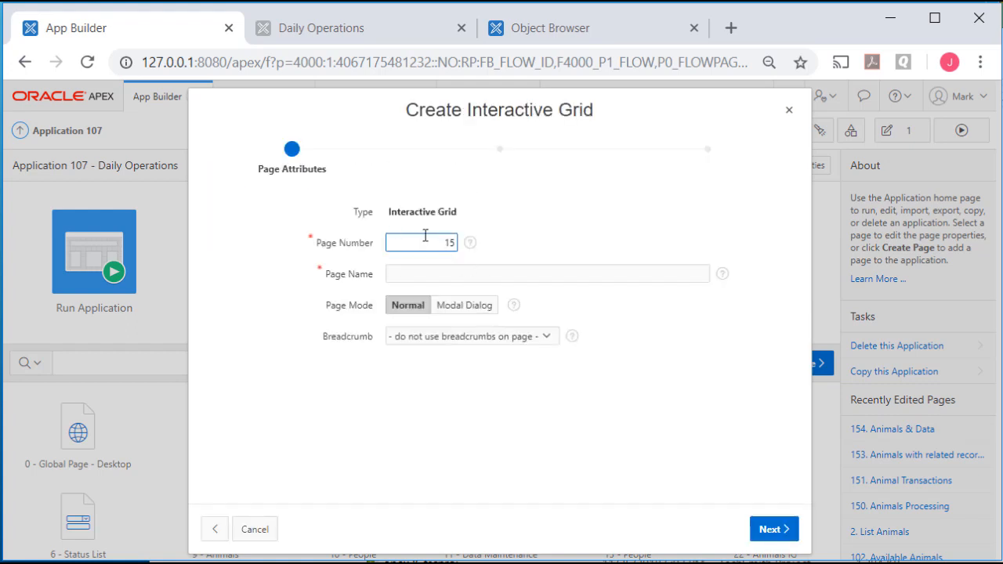
drag(425, 236, 532, 227)
text(161)
key(Tab)
text(Em)
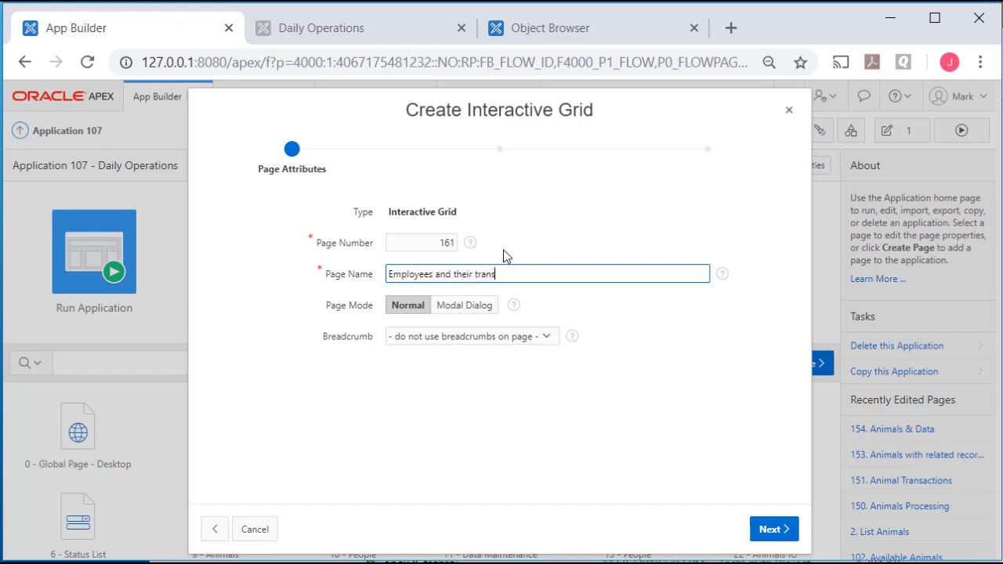
text(ployees and their transactions)
Add a new navigation menu entry for the page under the People parent entry
click(770, 530)
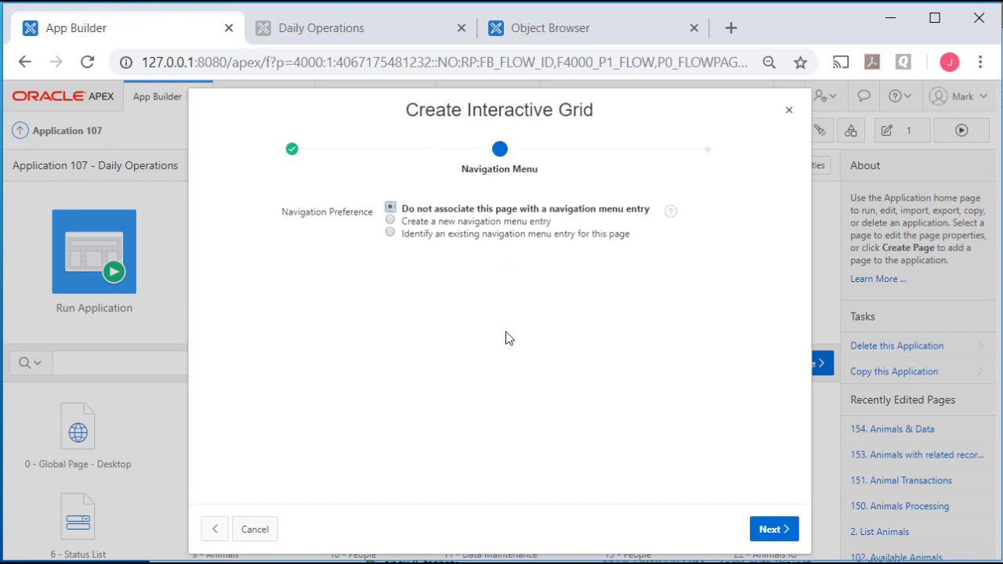
click(481, 222)
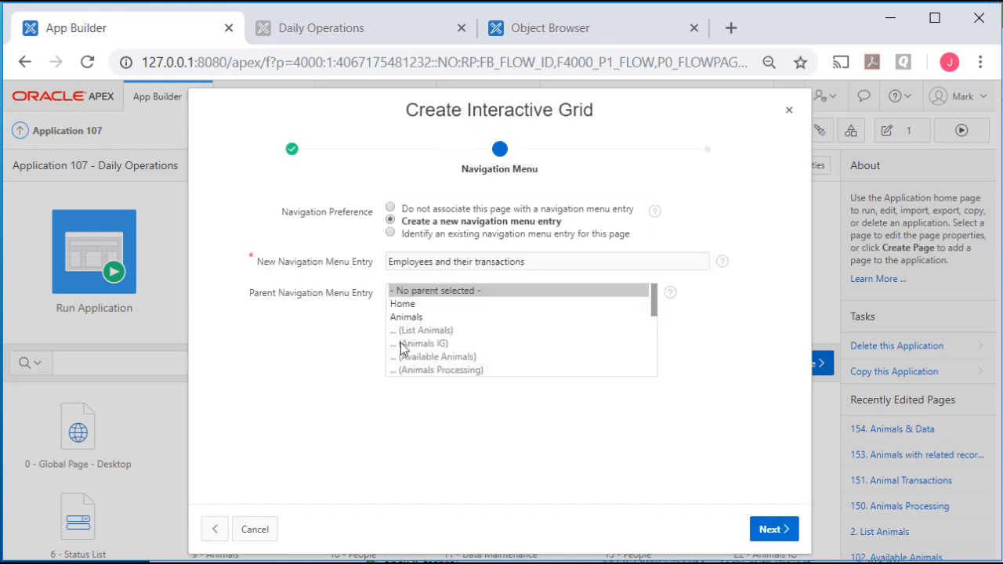
scroll(401, 342, down, 5)
scroll(437, 310, up, 5)
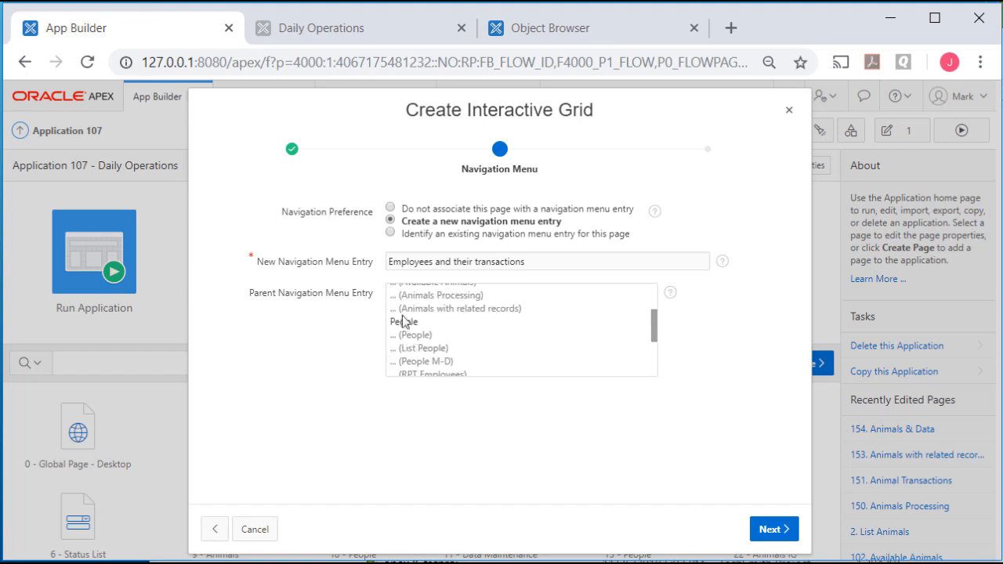
click(401, 321)
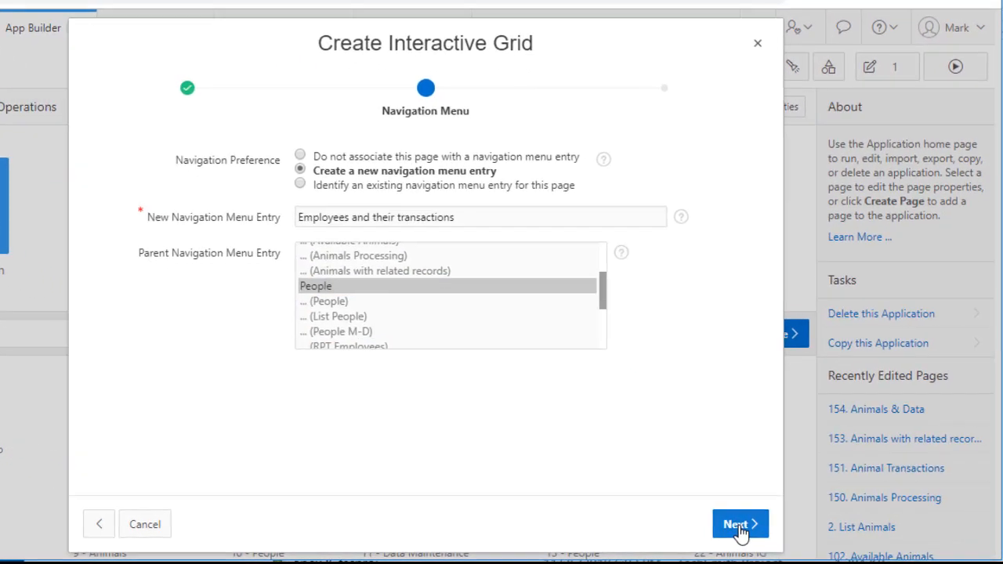
click(772, 530)
Choose the V_EMPLOYEES_TRANSACTIONS view as the source and create the page
click(461, 248)
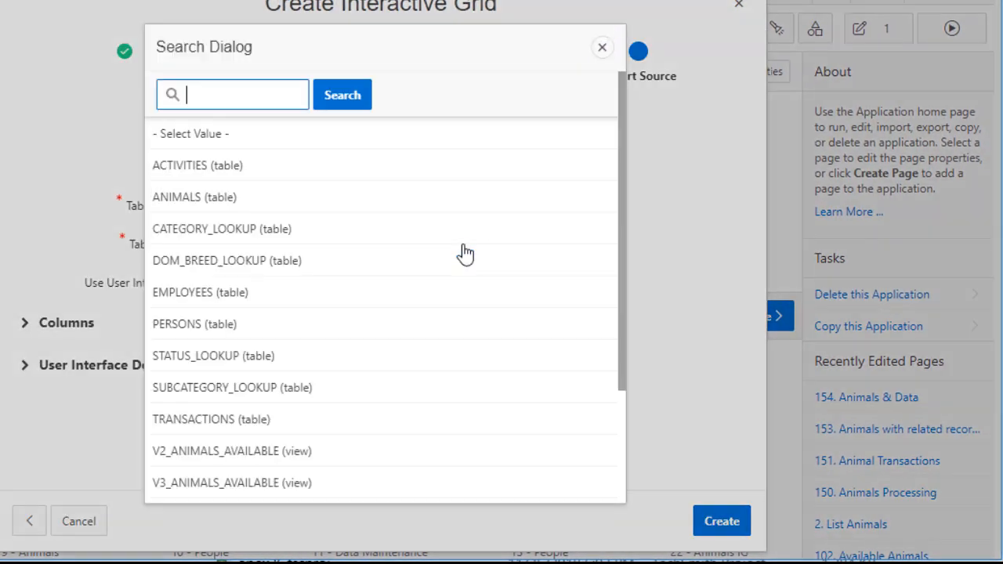
scroll(246, 428, down, 2)
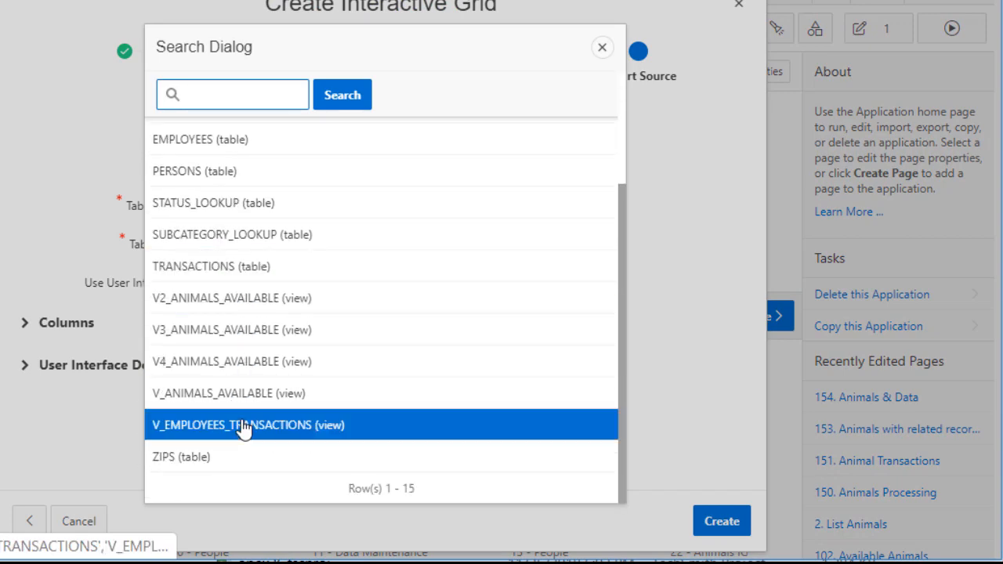
click(245, 429)
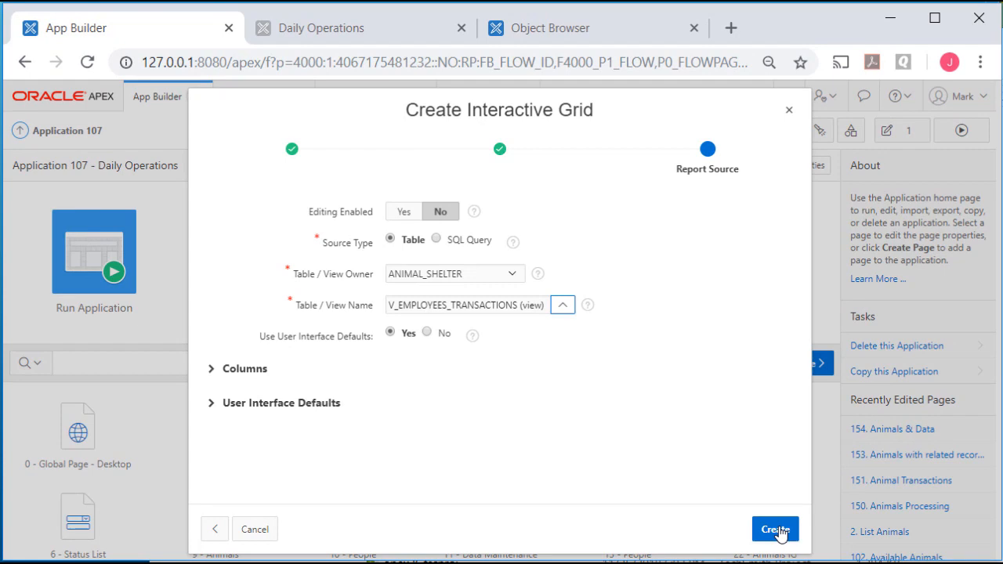
click(775, 530)
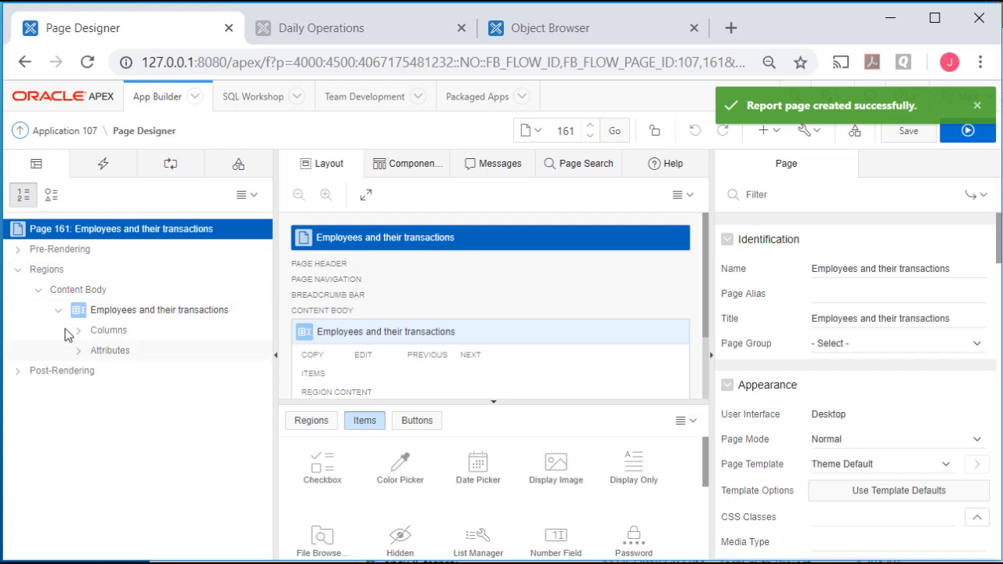
Save page 161, run it to see the 70 transaction rows, then return to Page Designer
click(79, 333)
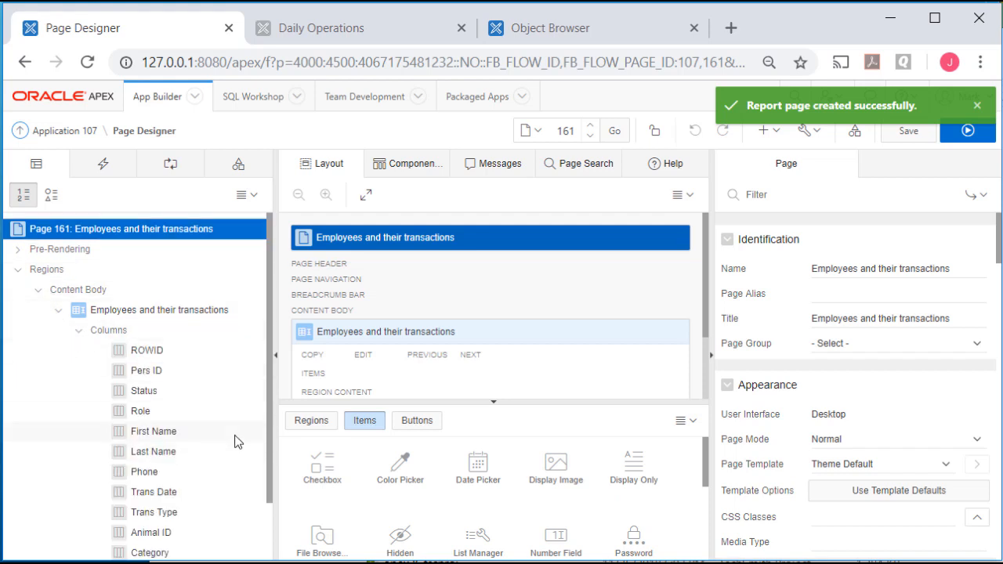
scroll(239, 440, down, 2)
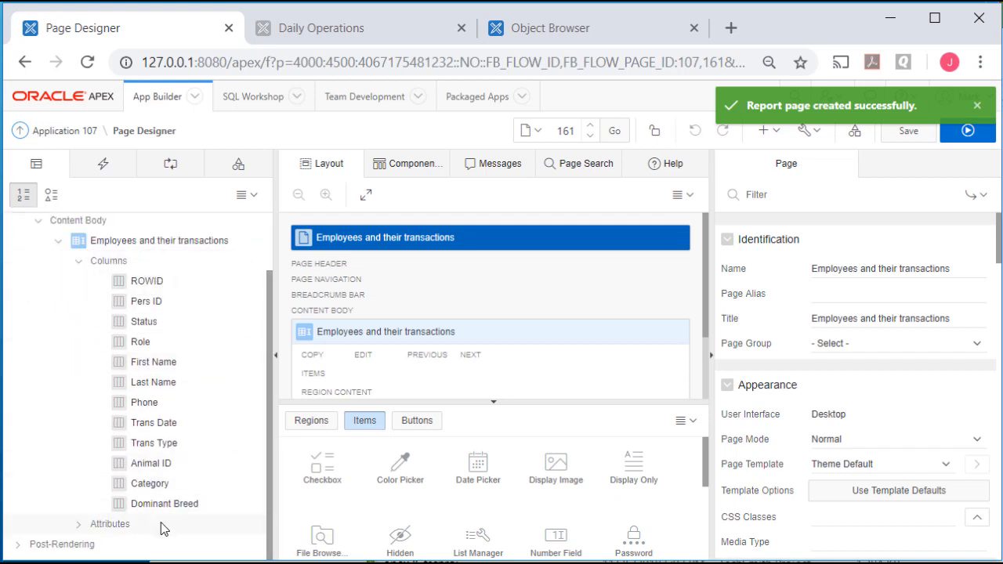
click(897, 137)
click(977, 139)
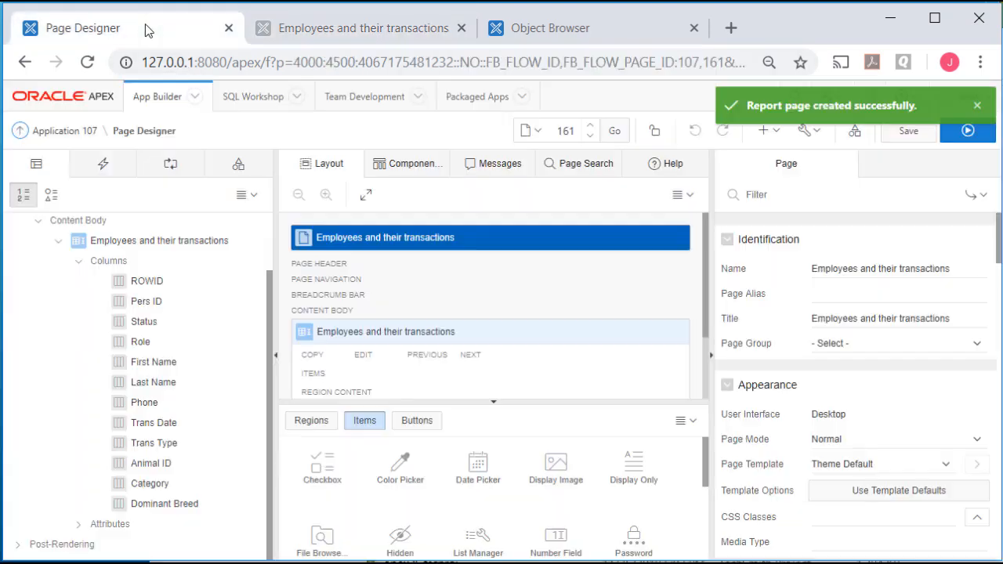
click(163, 26)
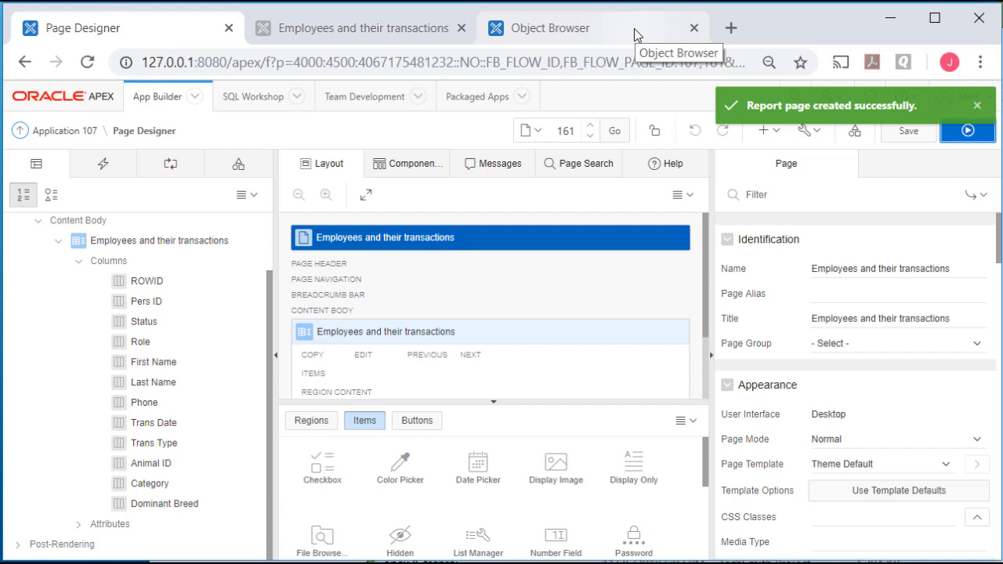
Show the V_EMPLOYEES_TRANSACTIONS view's Code tab in Object Browser and place the cursor before its column list
click(634, 29)
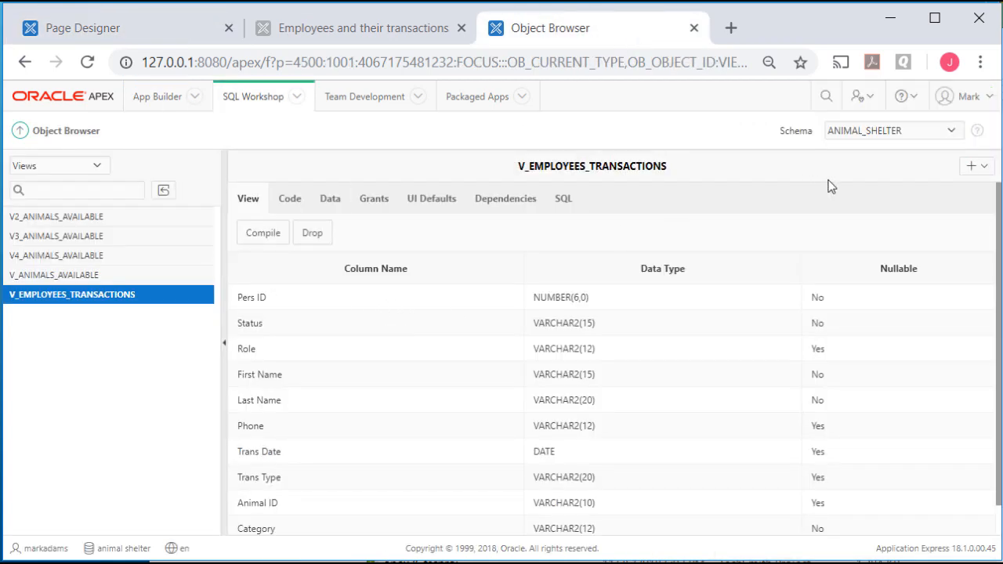
click(290, 206)
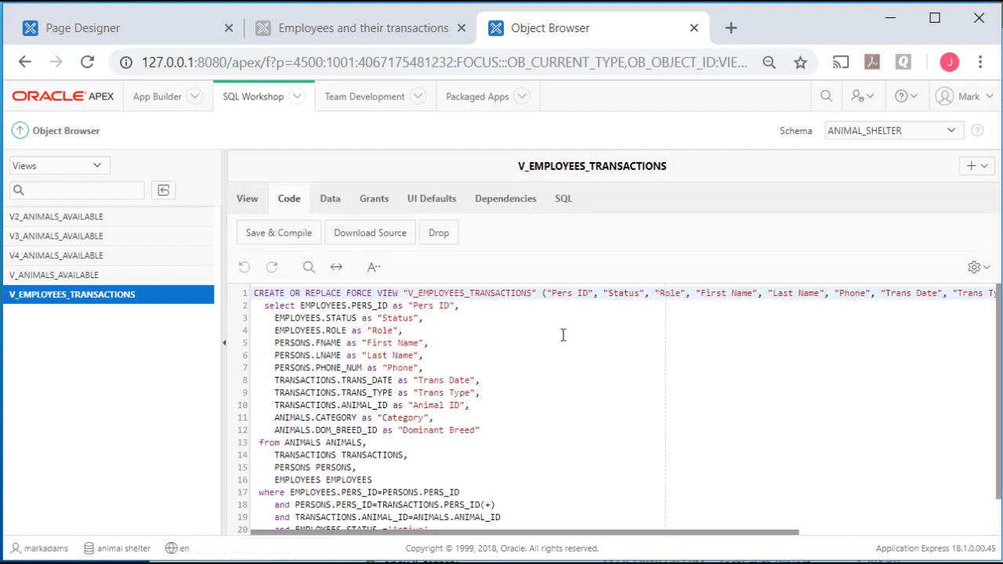
click(541, 293)
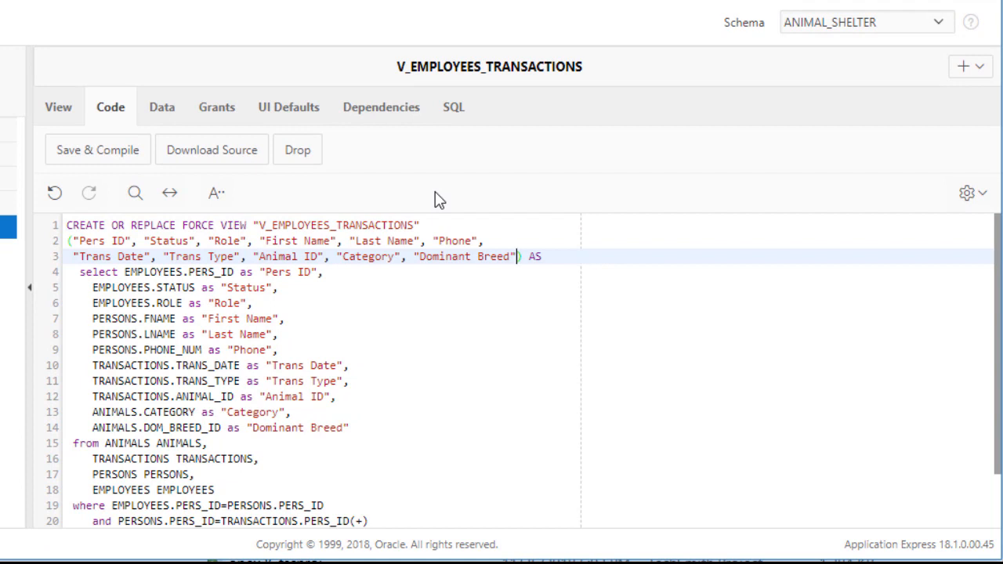
Add "Trans ID" to the view's column list and TRANSACTIONS.TRANS_ID as "Trans ID" to the select, then compile
click(253, 257)
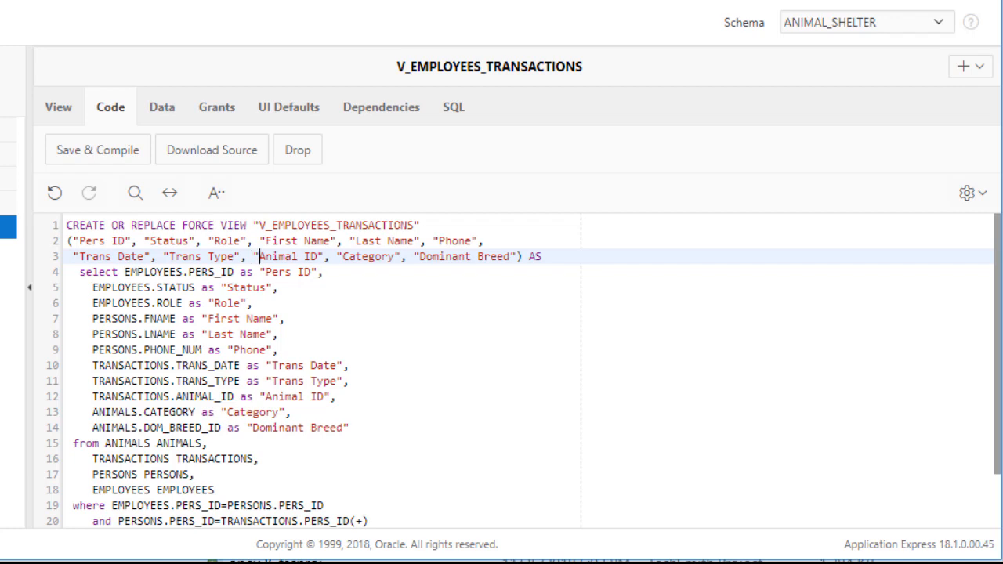
text(Trans)
text( ID", )
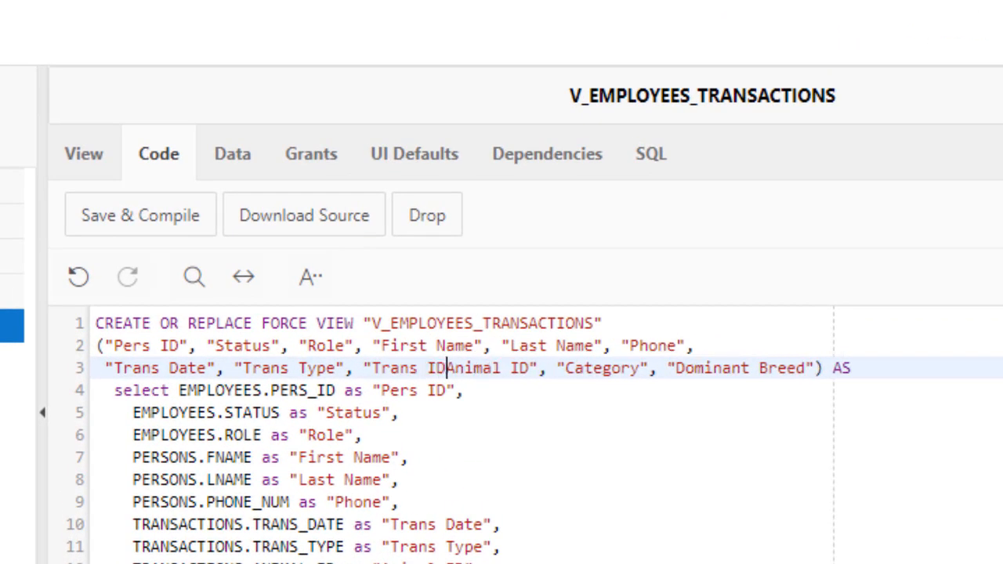
text(")
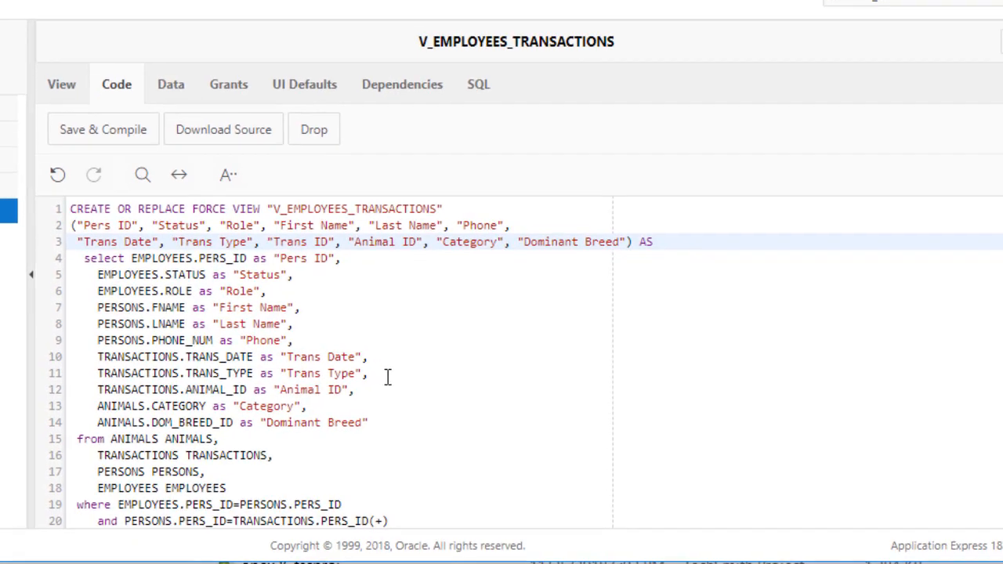
click(386, 375)
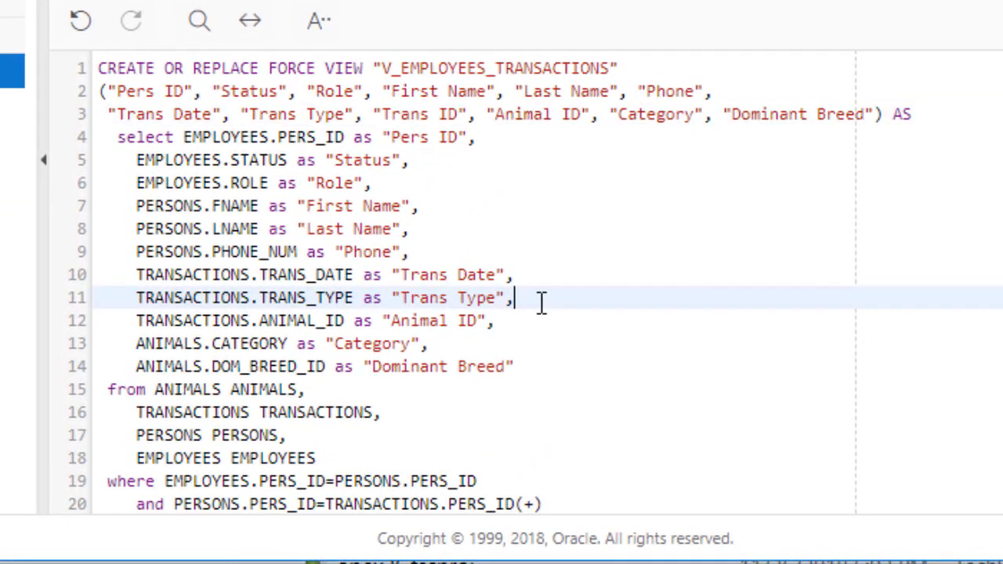
double_click(370, 299)
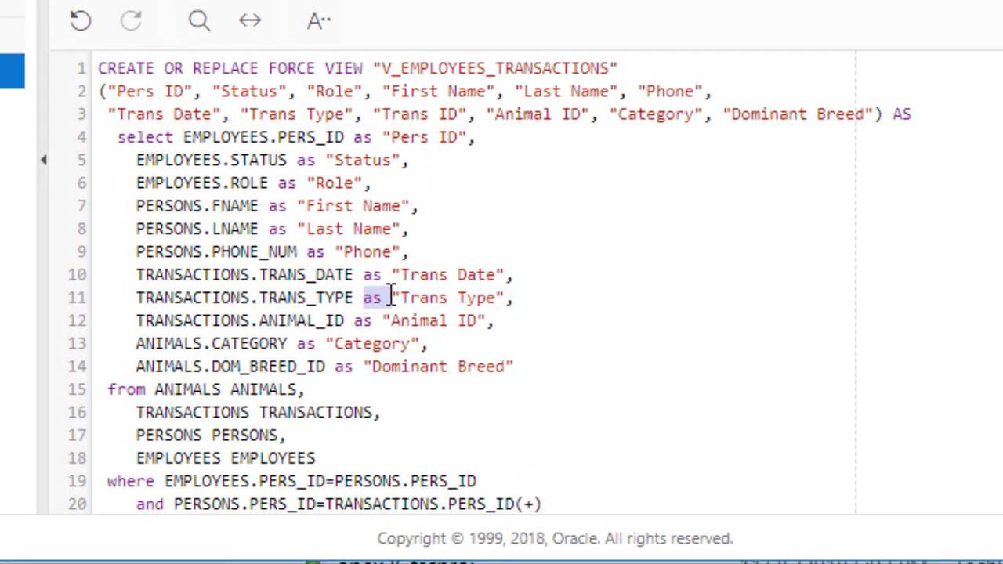
click(532, 298)
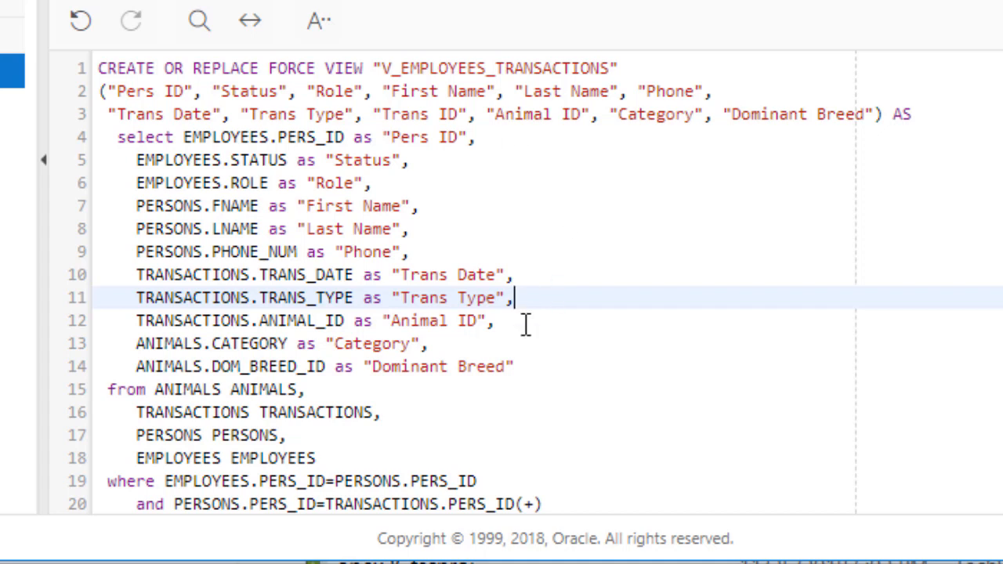
key(Return)
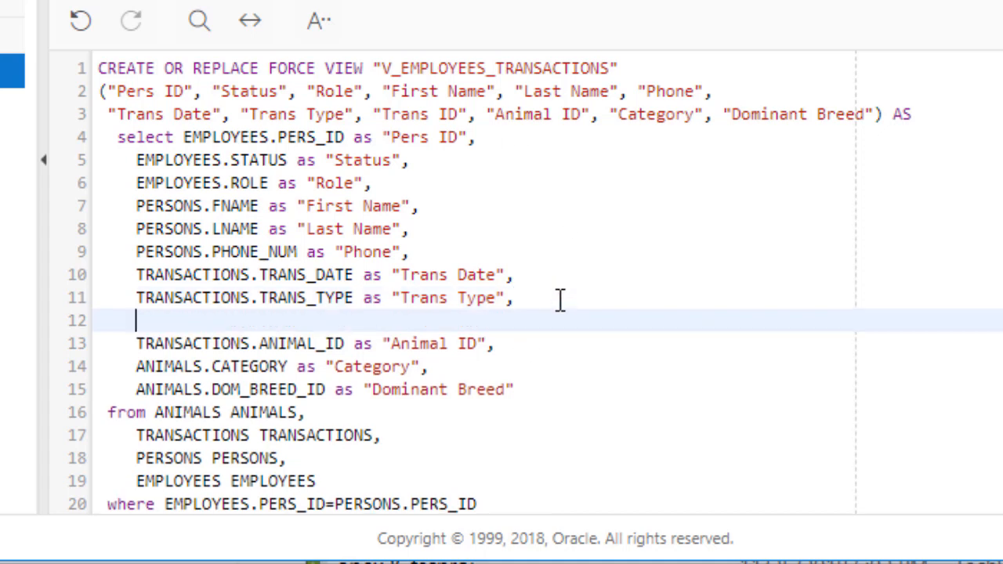
text(TRANSAC)
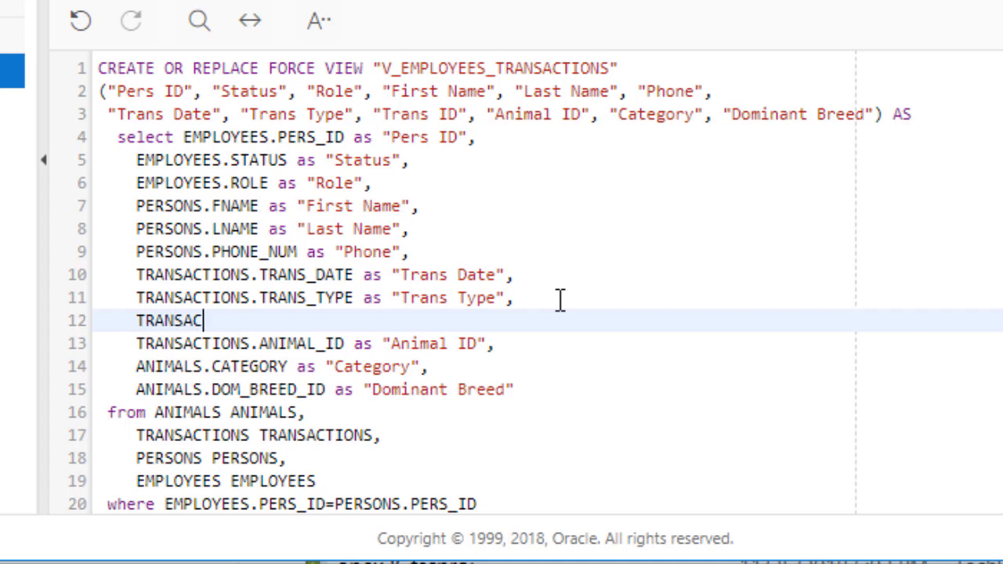
text(TIONS.)
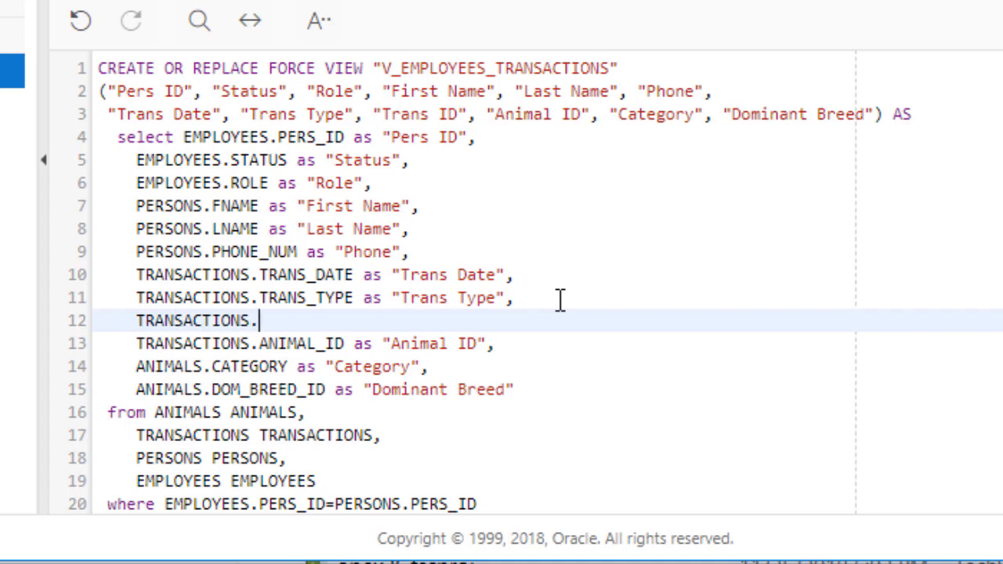
text(TRANS_ID as )
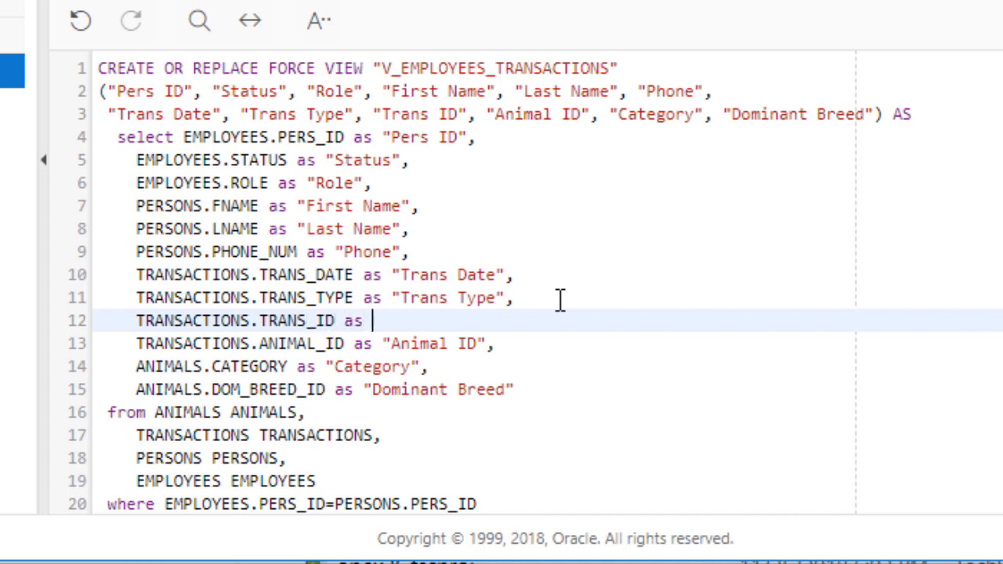
text("Trans ID")
key(Right)
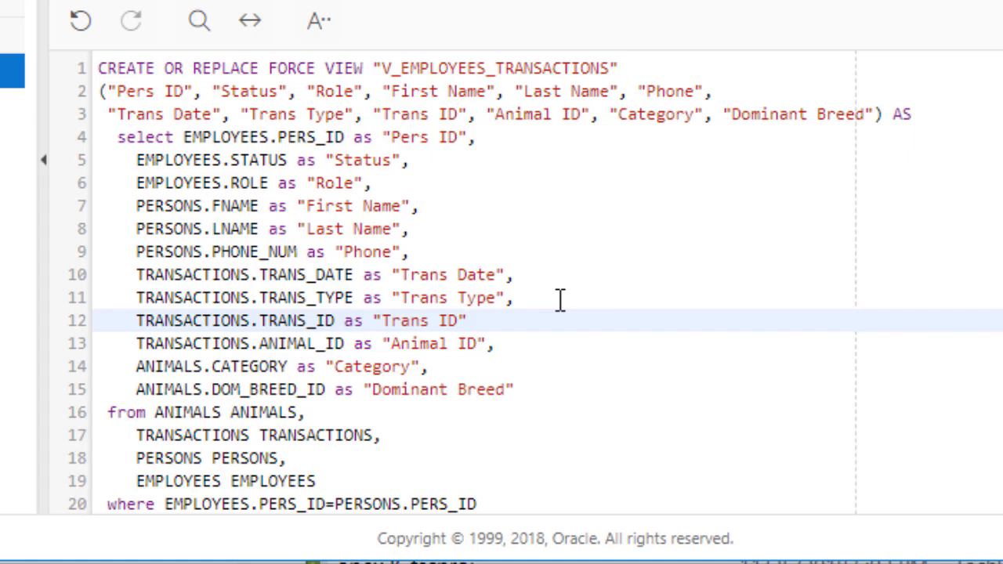
text(,)
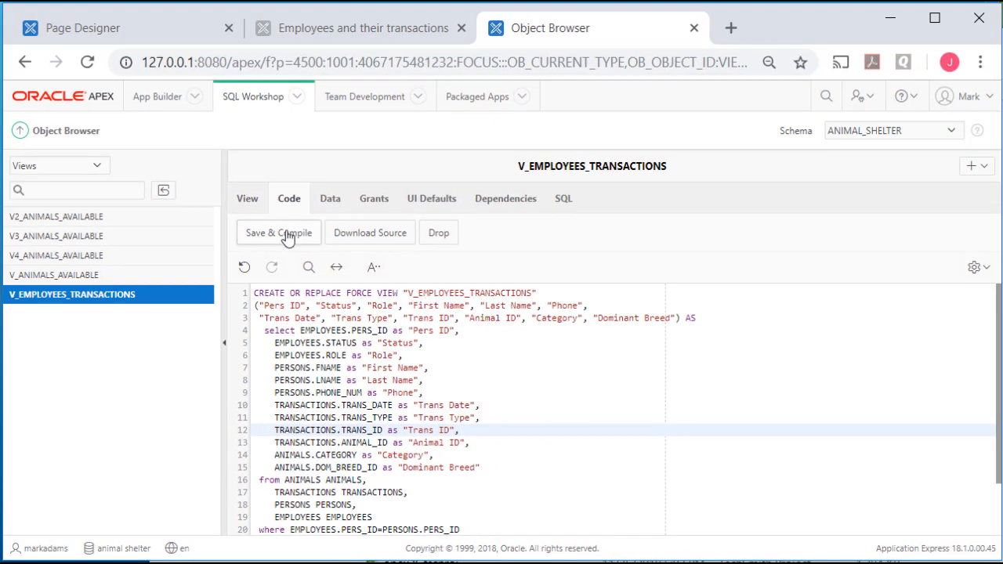
click(289, 234)
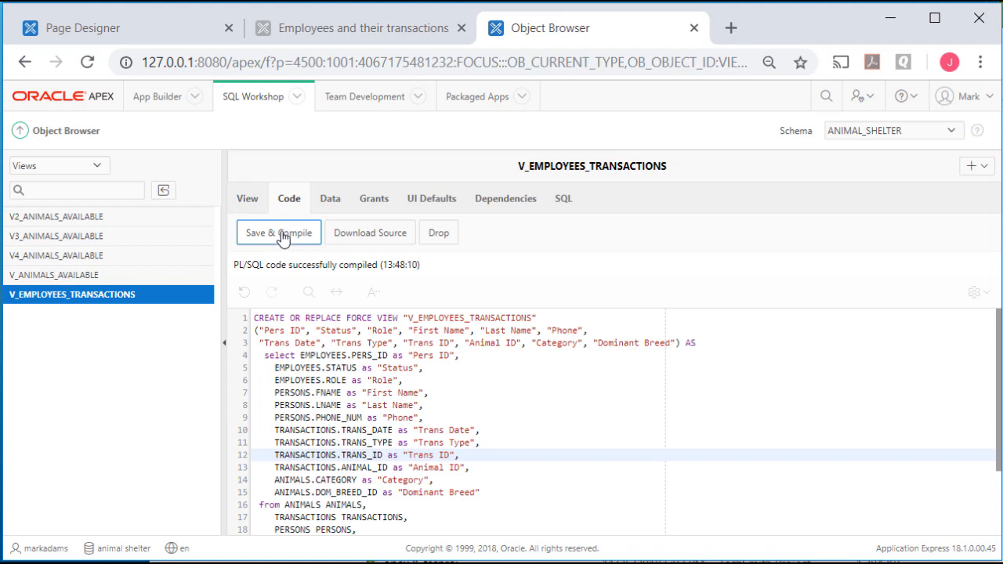
click(156, 26)
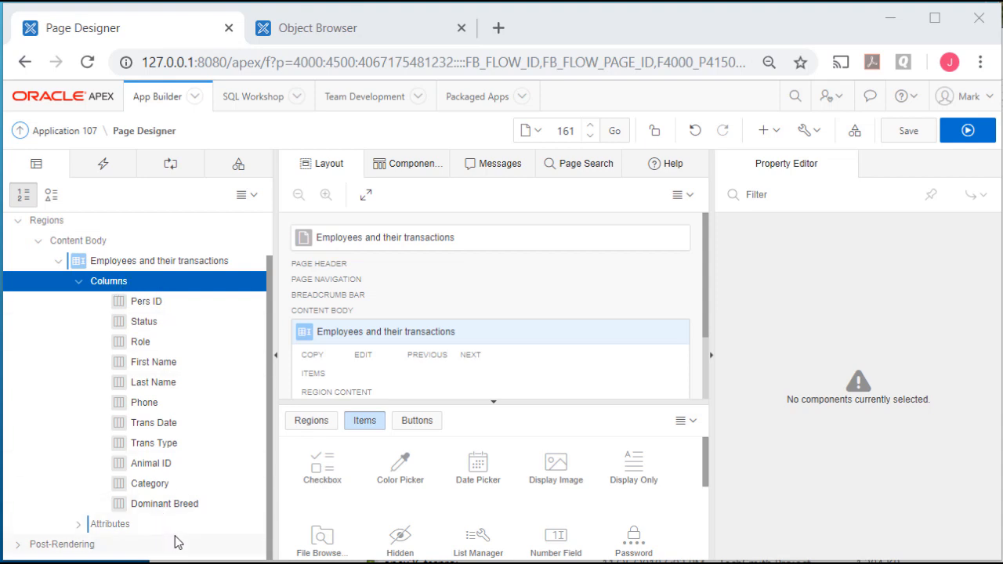
Synchronize the region's columns with the view, then select the Employees and their transactions region
right_click(107, 283)
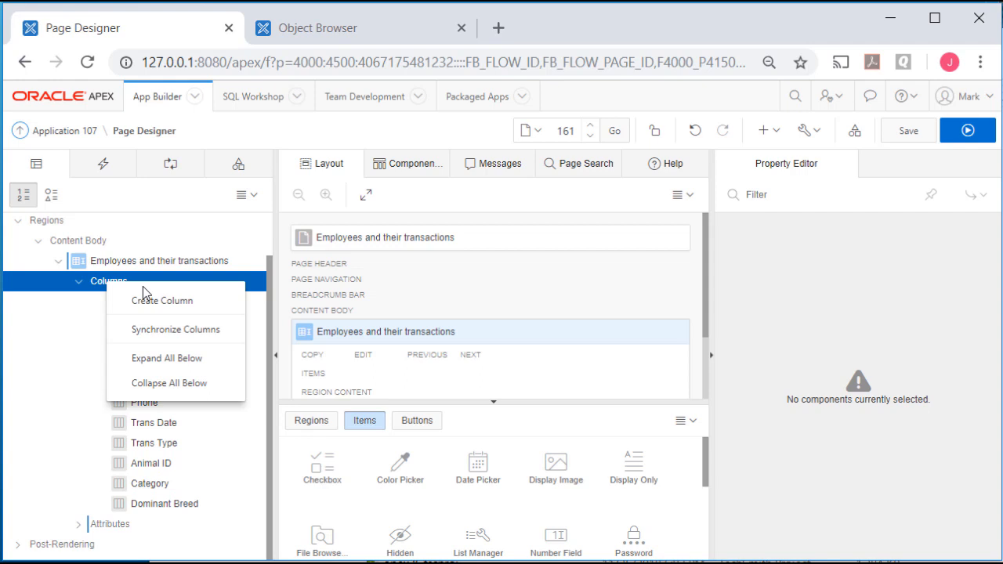
click(207, 333)
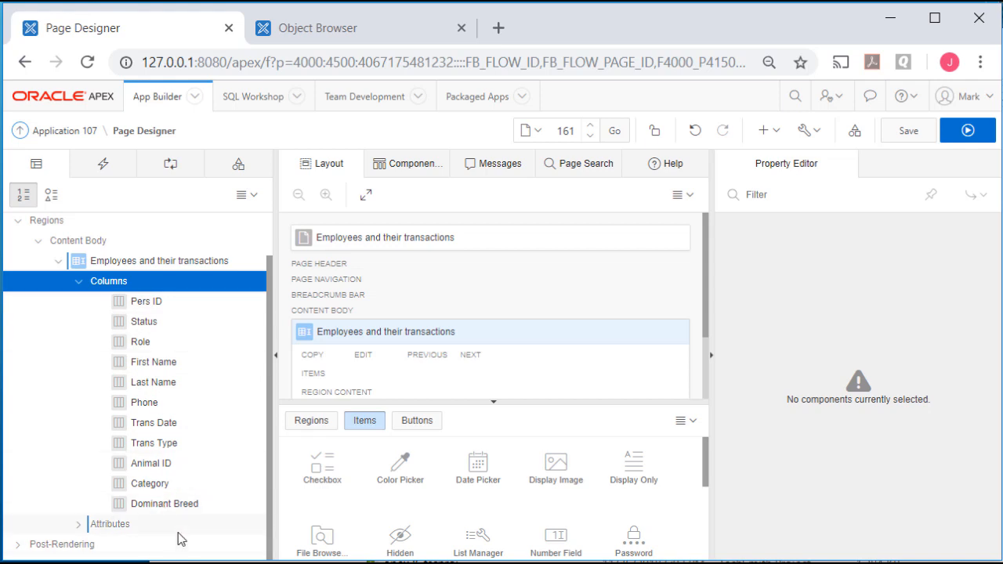
click(195, 262)
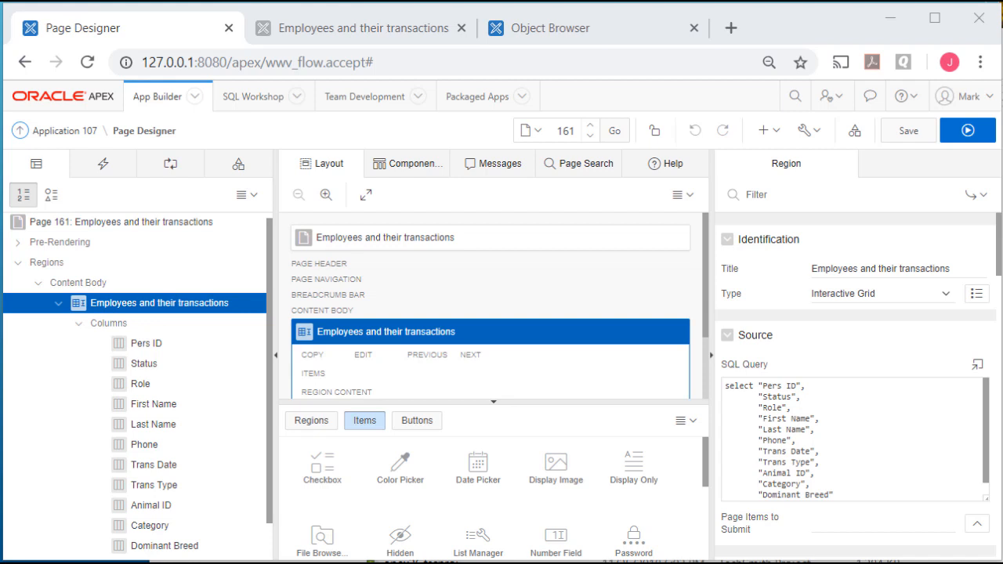
Change the region to an Interactive Report sourced from the V_EMPLOYEES_TRANSACTIONS view and save
click(946, 295)
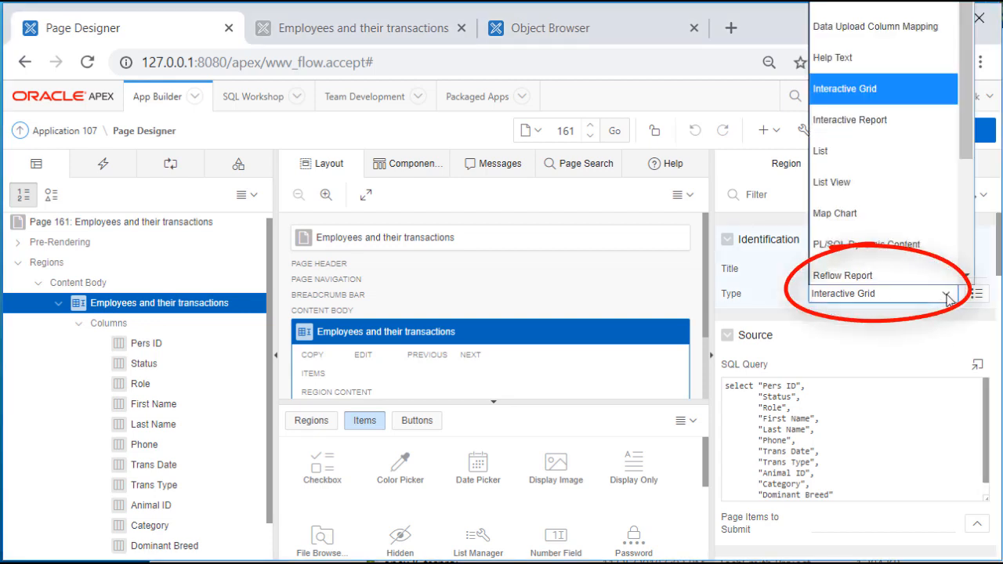
click(851, 119)
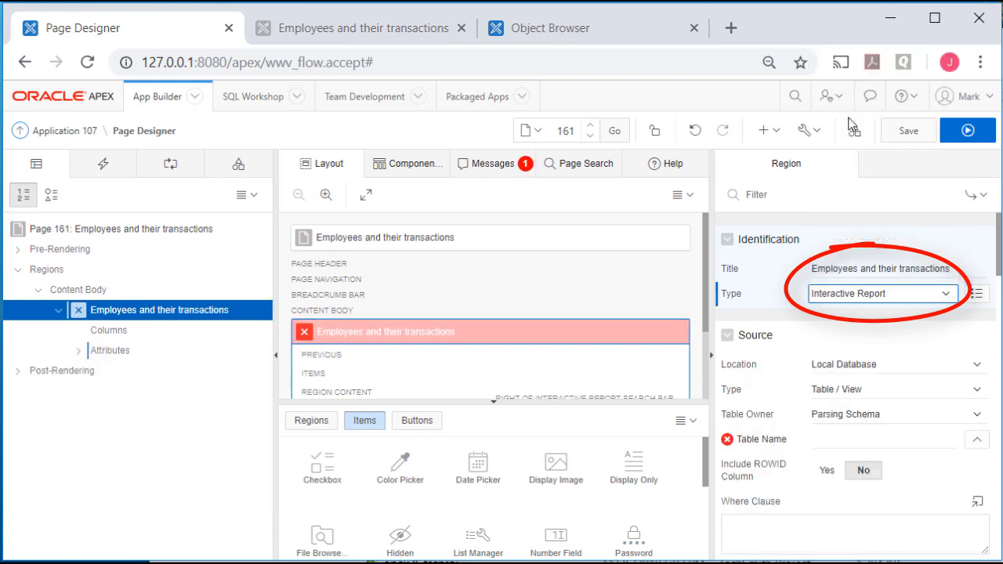
click(976, 440)
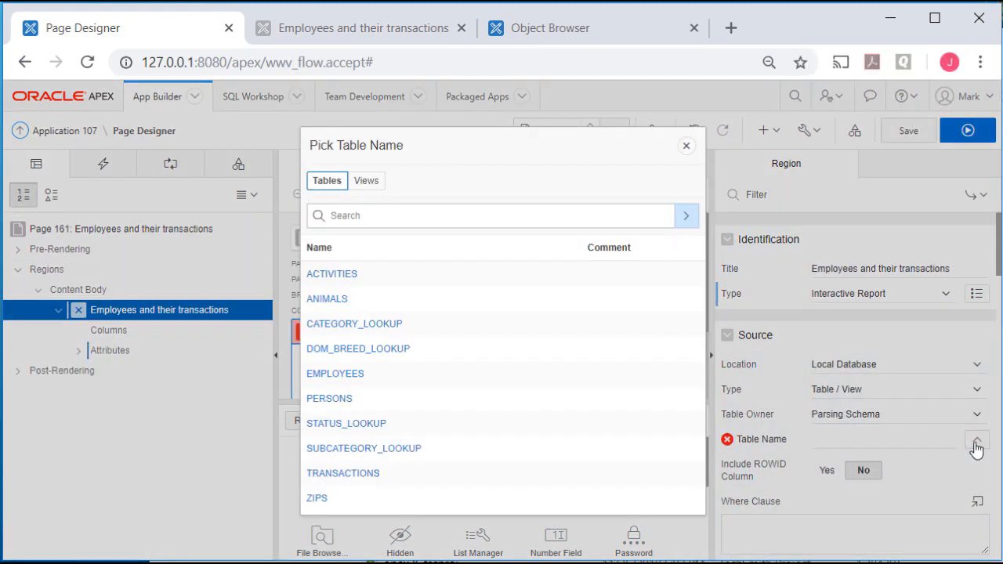
click(366, 184)
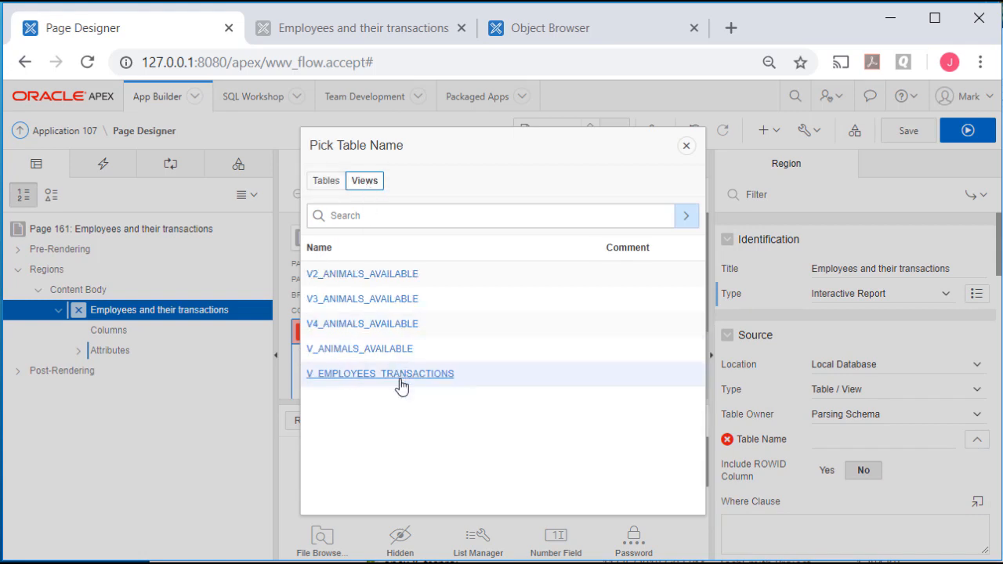
click(392, 374)
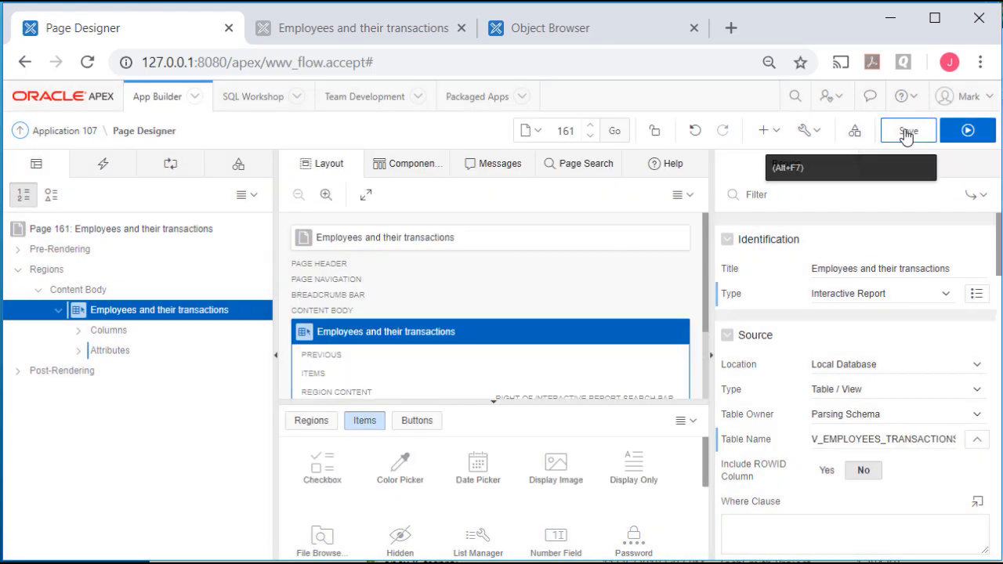
click(907, 134)
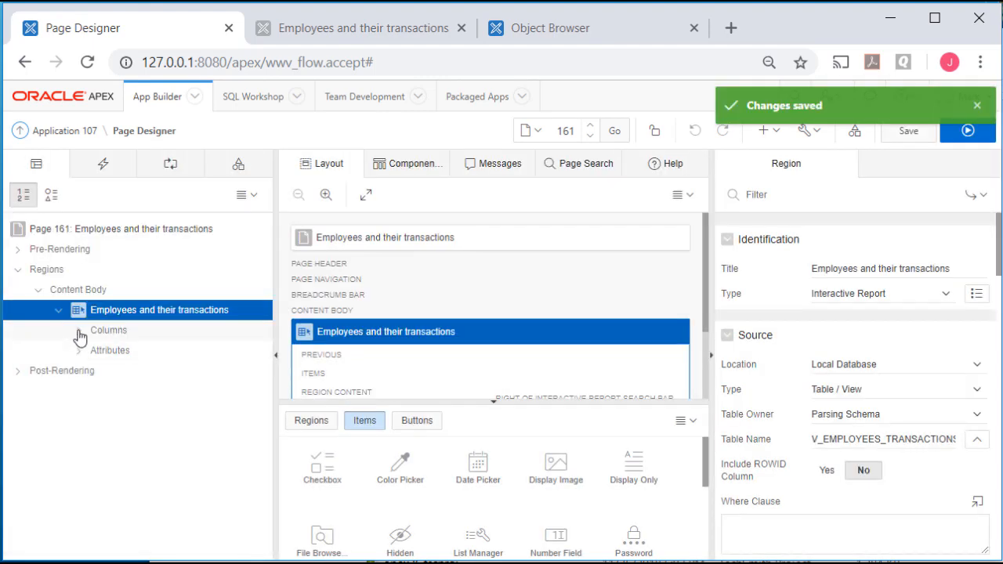
Check the new Trans ID column, run the page, then return to editing the report region
click(78, 330)
click(159, 513)
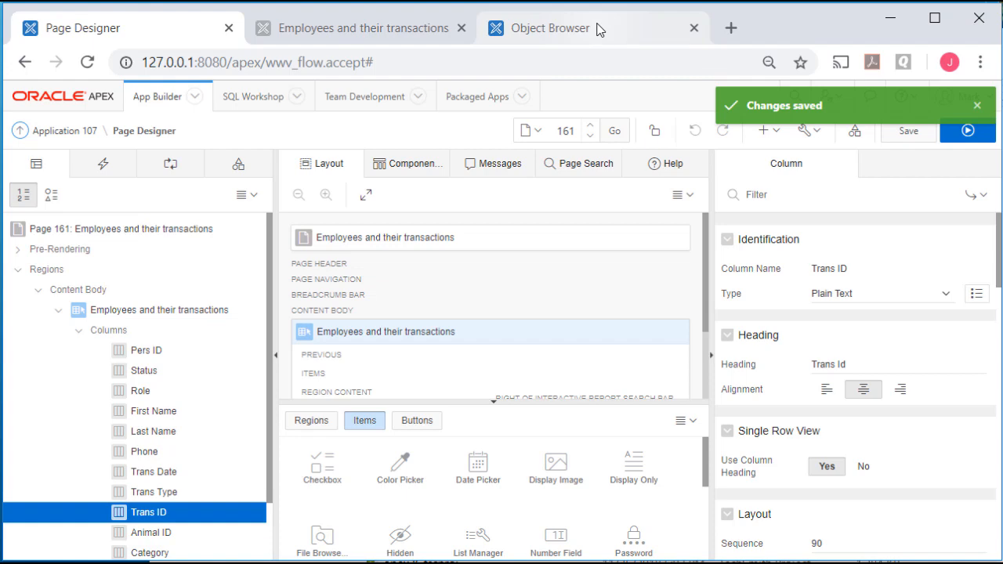
click(968, 130)
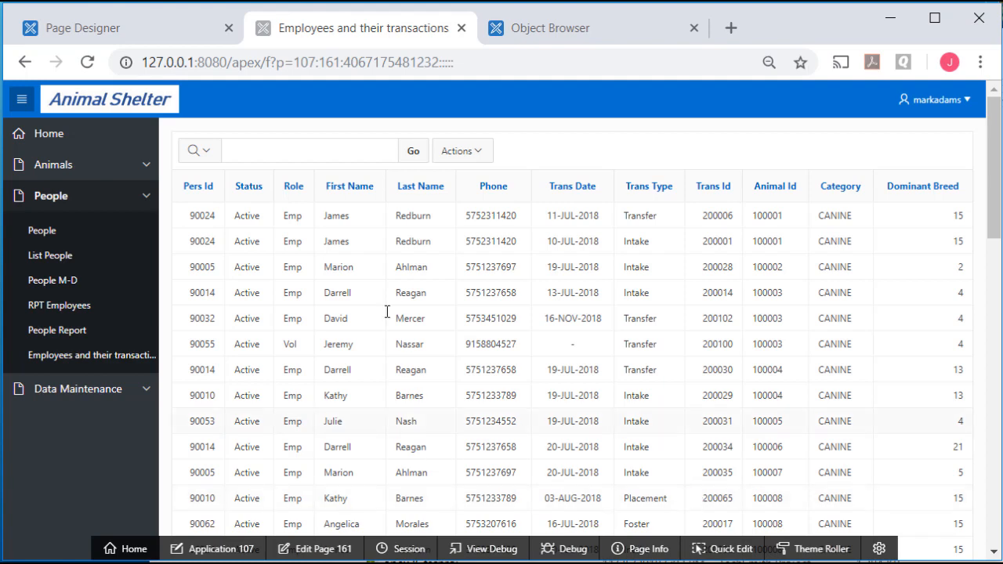
click(331, 552)
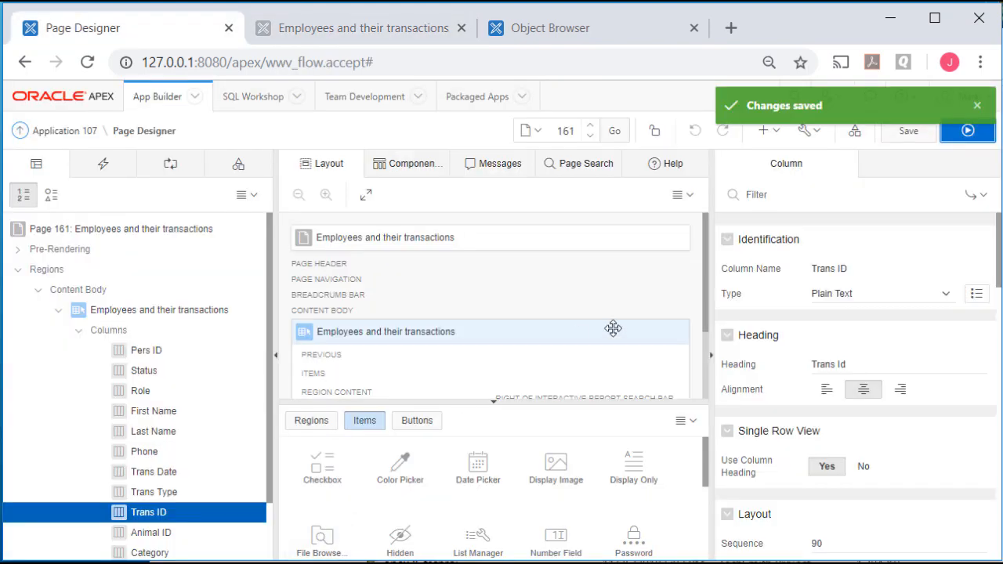
click(136, 313)
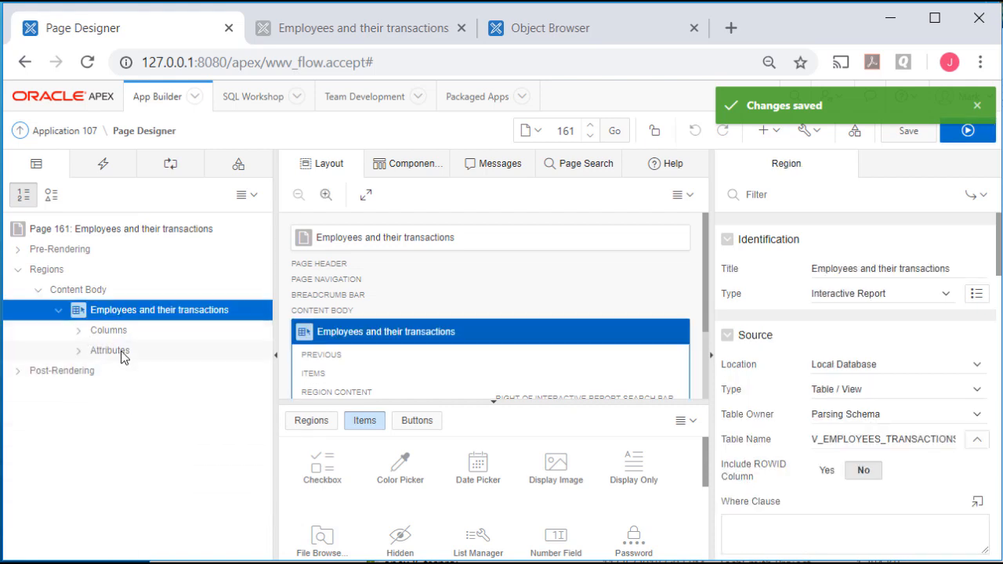
Set the report's Save Public Report attribute to Yes, save, and view the running report
click(122, 356)
scroll(921, 423, down, 5)
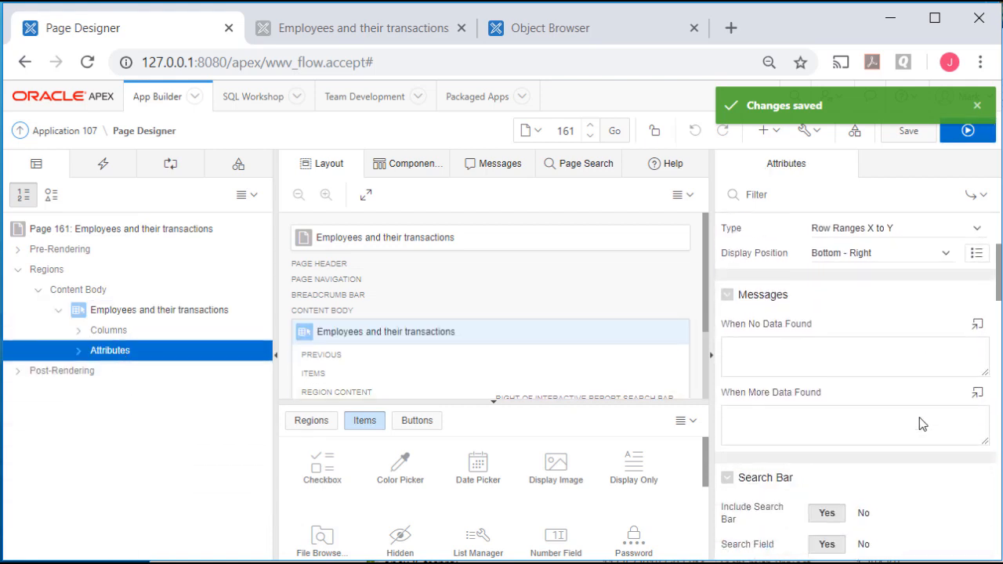
scroll(922, 424, down, 4)
scroll(920, 417, down, 8)
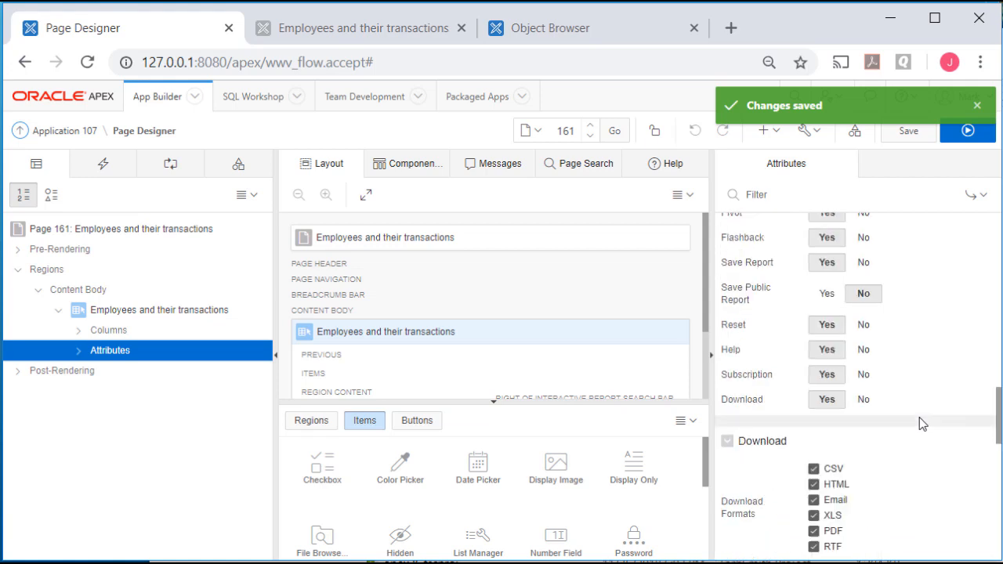
click(827, 293)
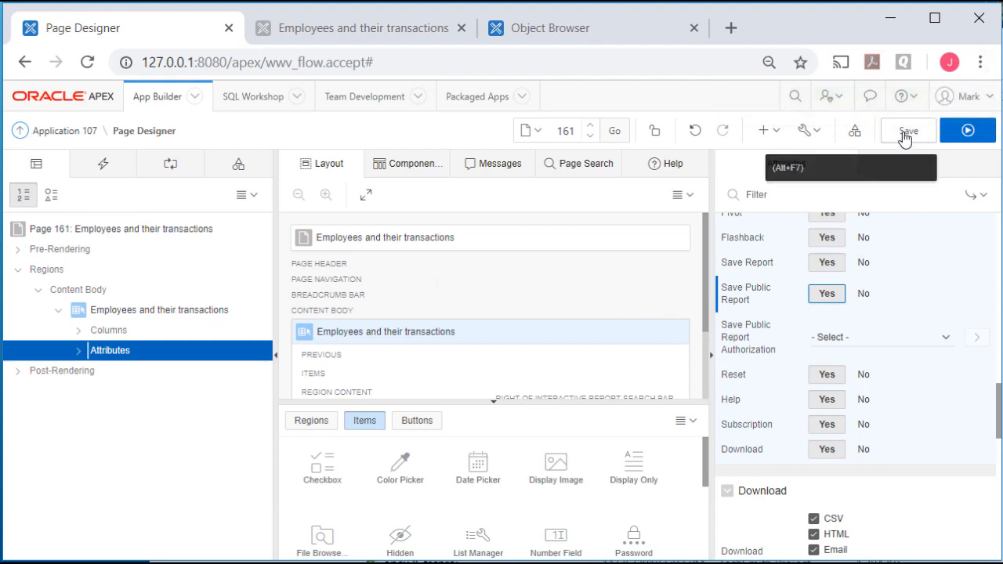
click(968, 131)
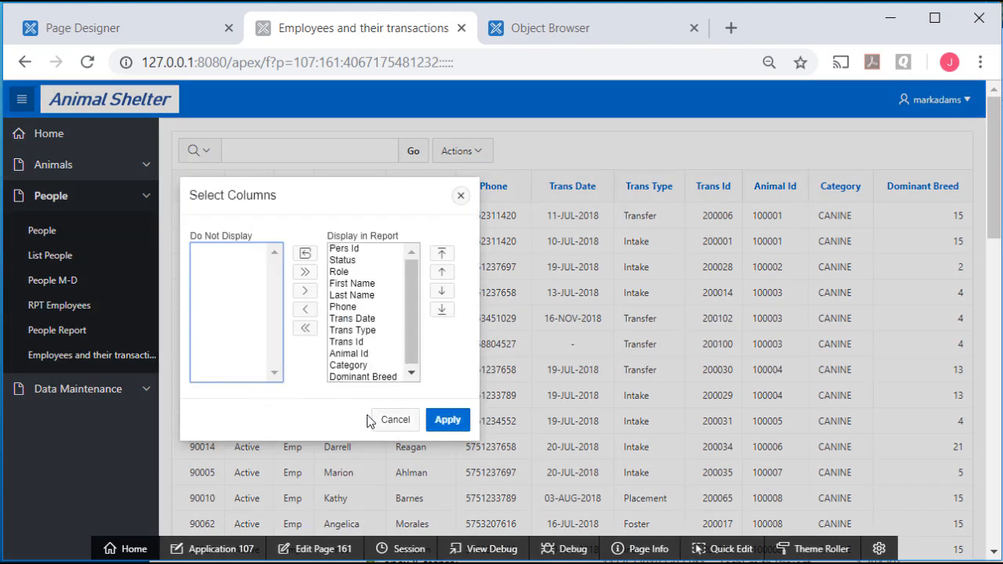
Hide the Animal Id column from the running report
click(356, 354)
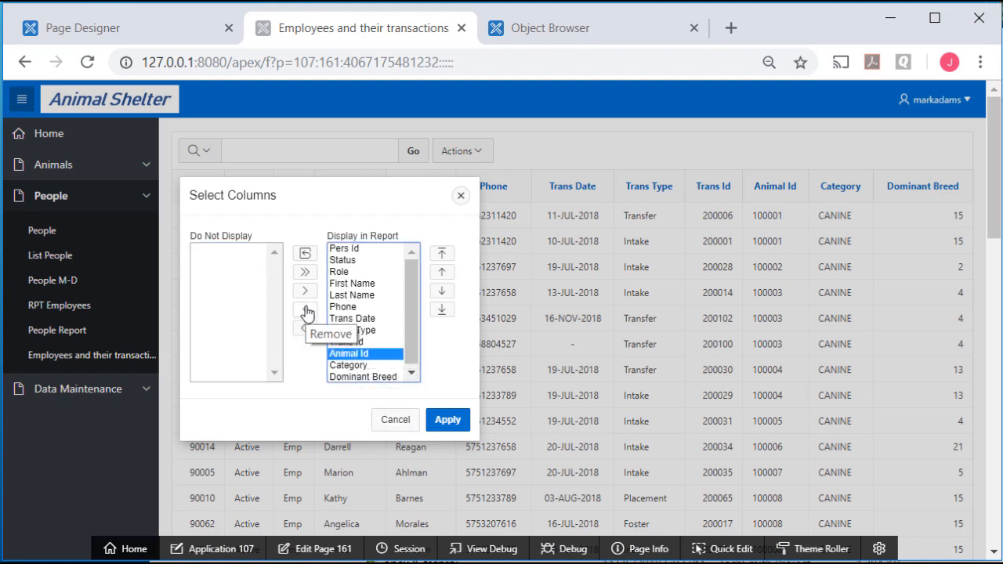
click(305, 310)
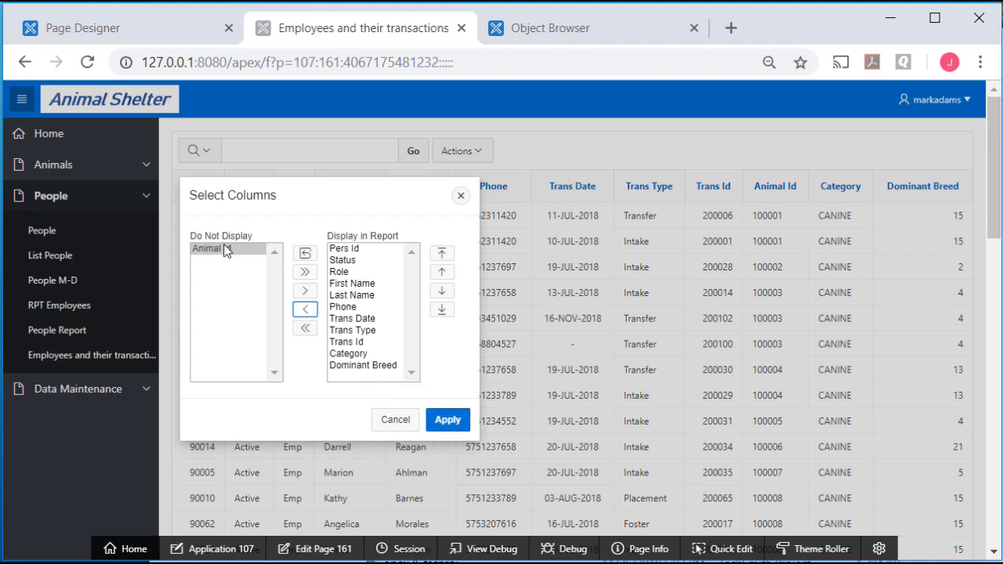
click(452, 423)
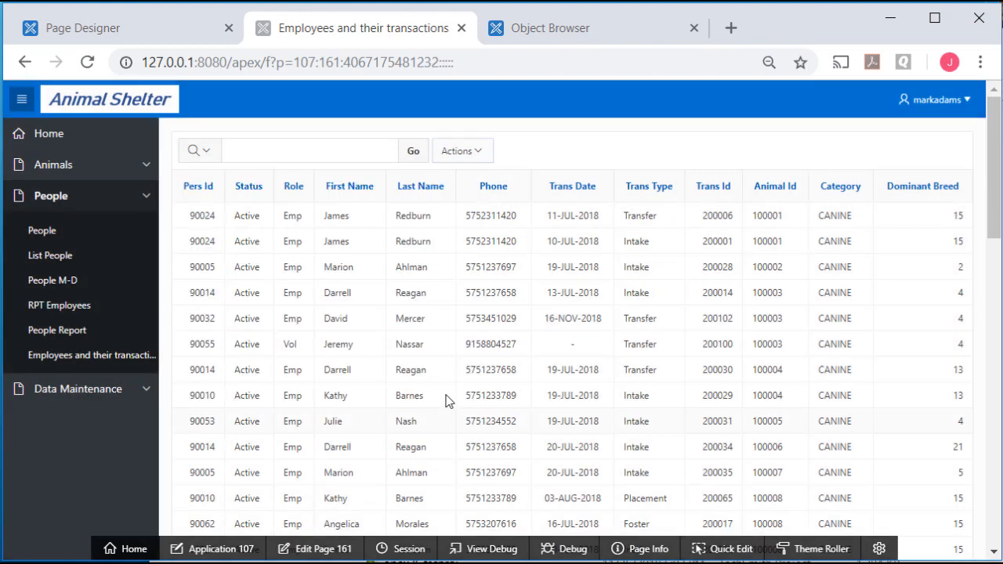
Reorder the columns so First Name and Last Name follow Pers Id
click(463, 151)
click(468, 183)
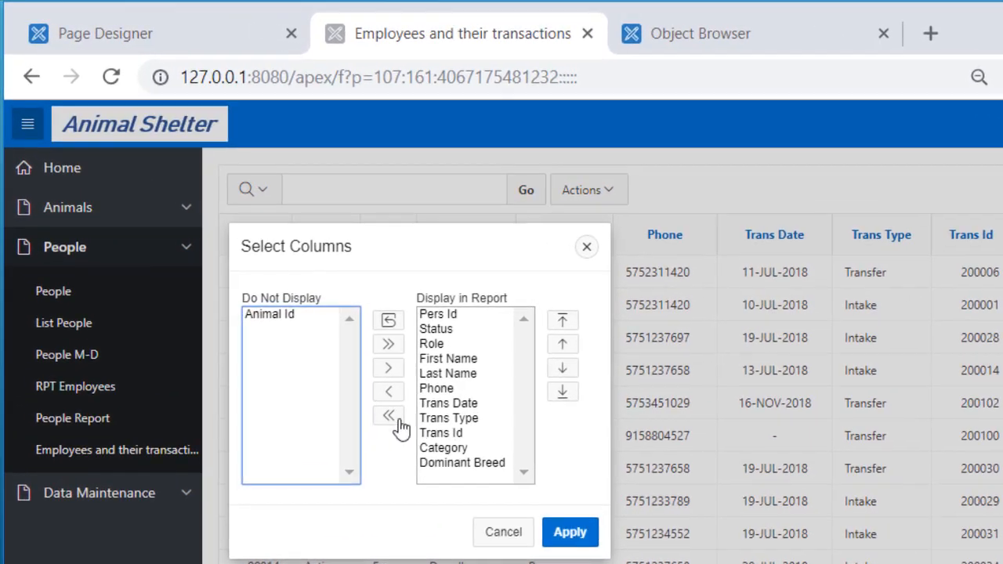
click(389, 354)
click(455, 357)
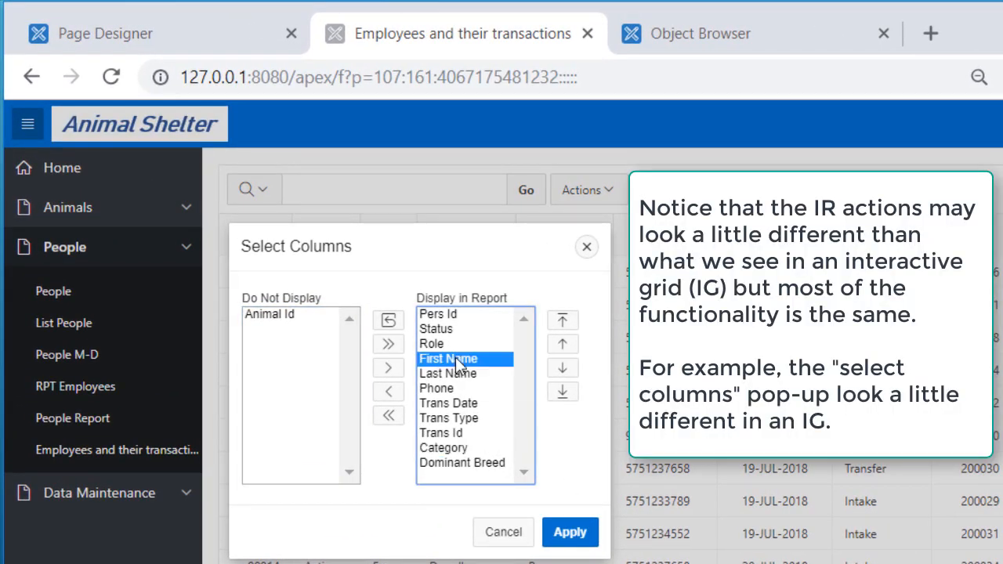
click(563, 320)
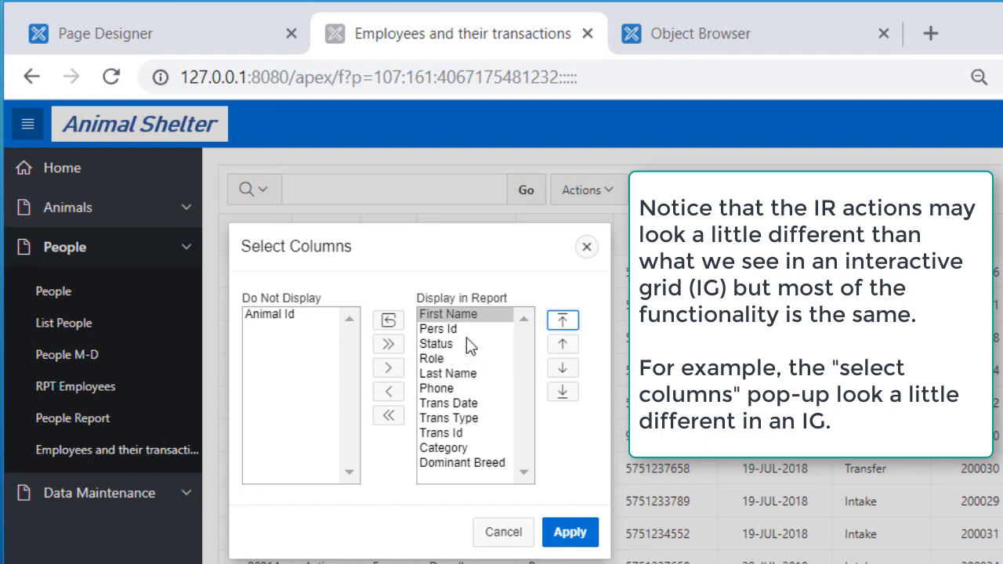
click(561, 368)
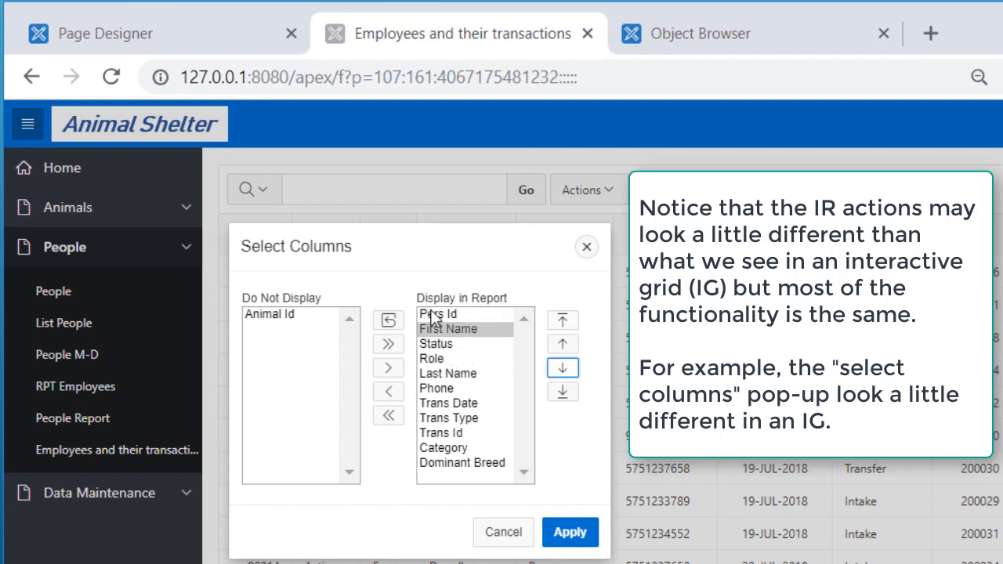
click(439, 373)
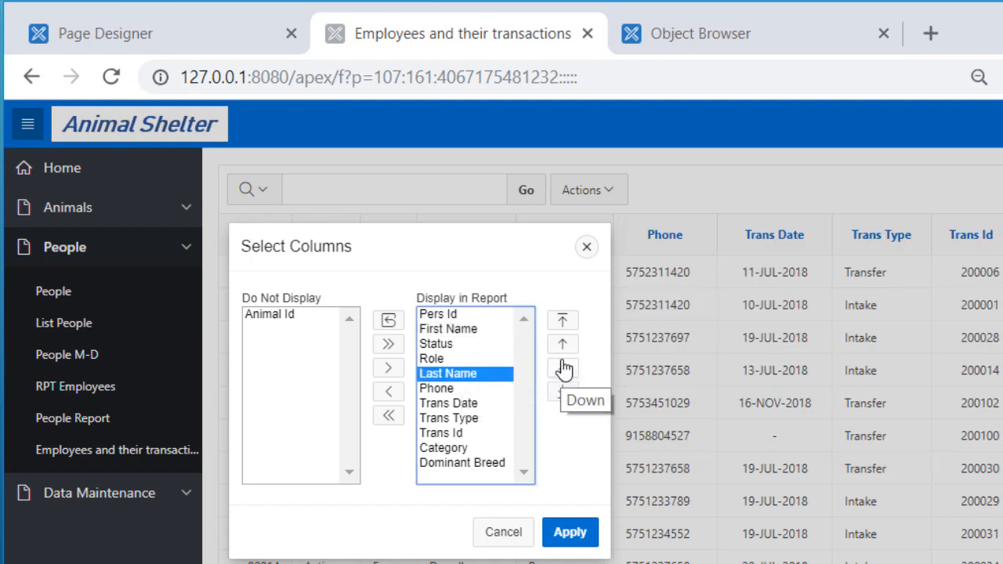
click(562, 346)
click(563, 349)
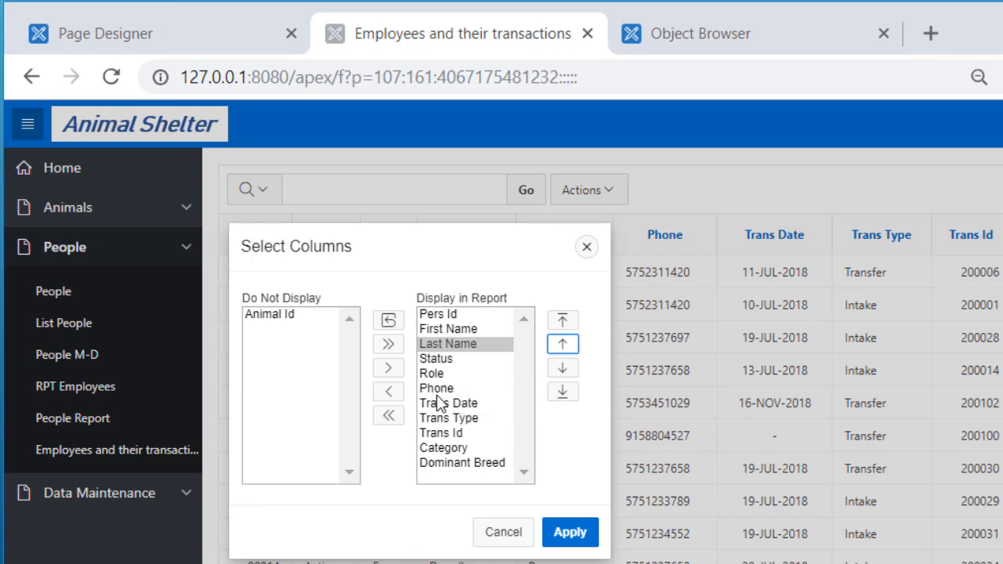
click(451, 433)
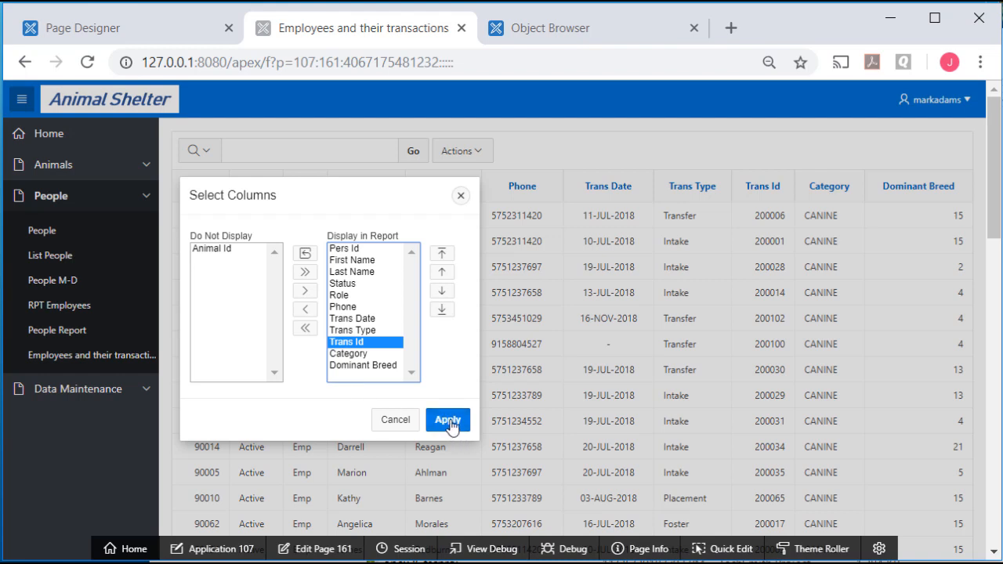
click(447, 421)
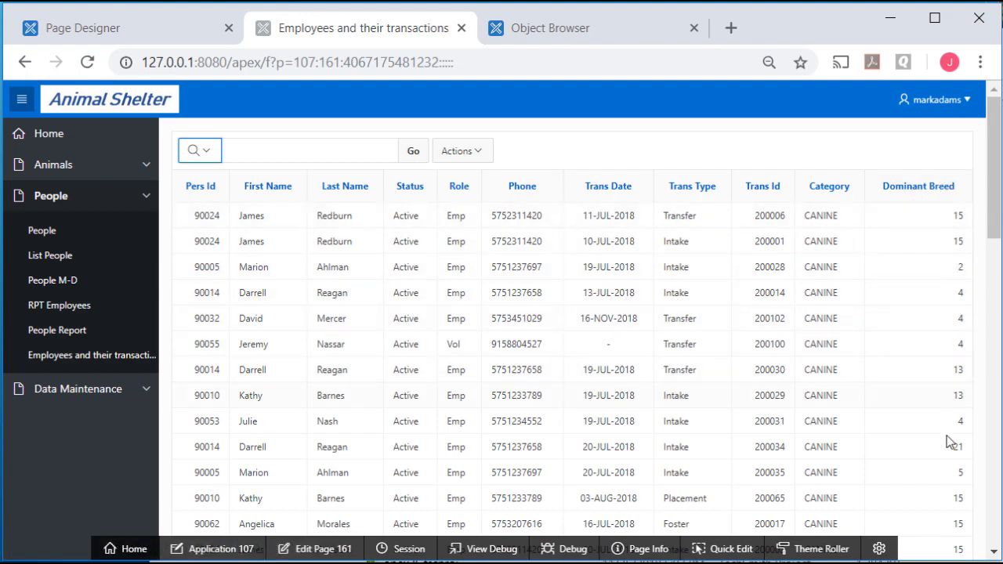
Make Dominant Breed Plain Text based on LOV_ANIMALS_DOM_BREED_ID, then save and run the page
click(323, 549)
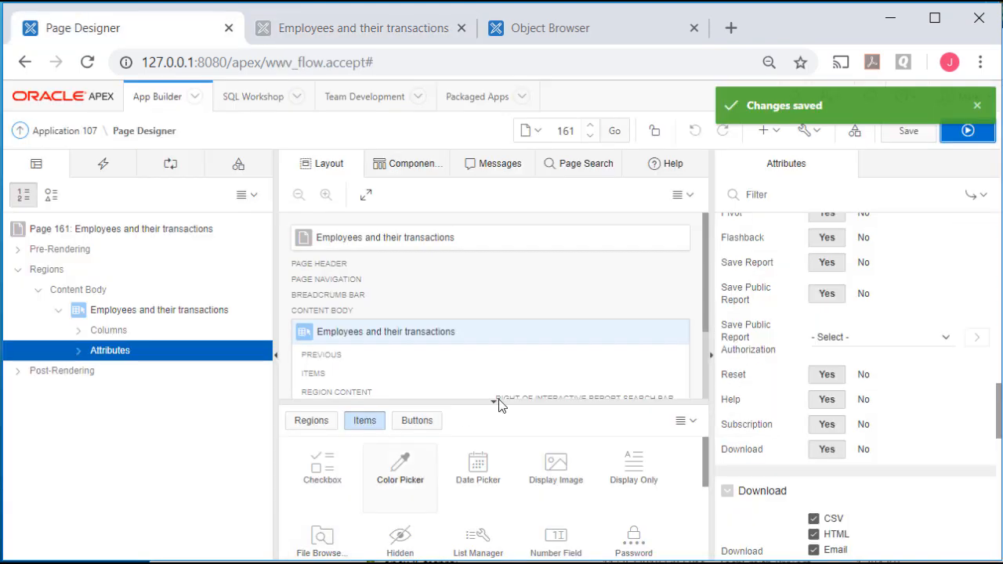
click(85, 327)
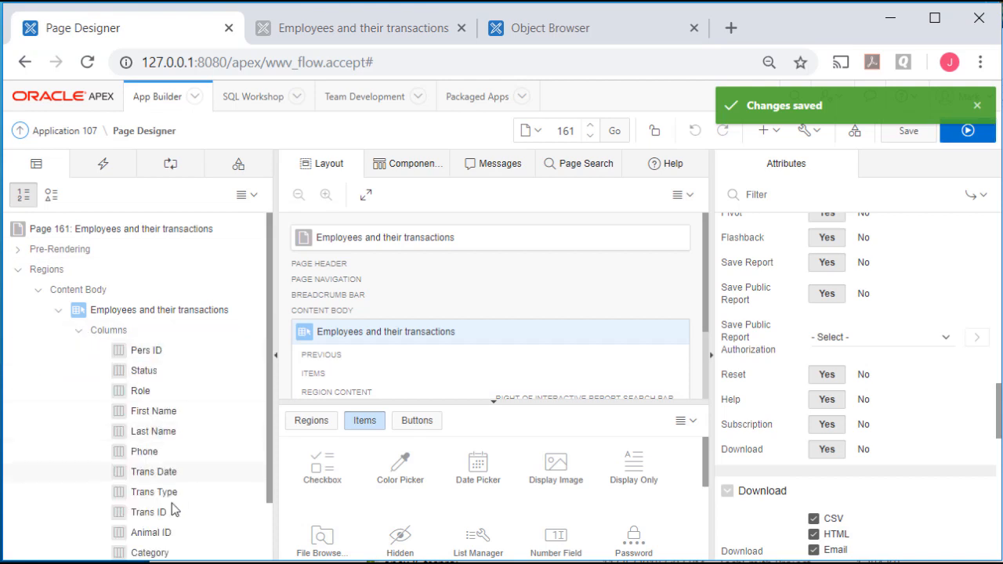
scroll(152, 505, down, 2)
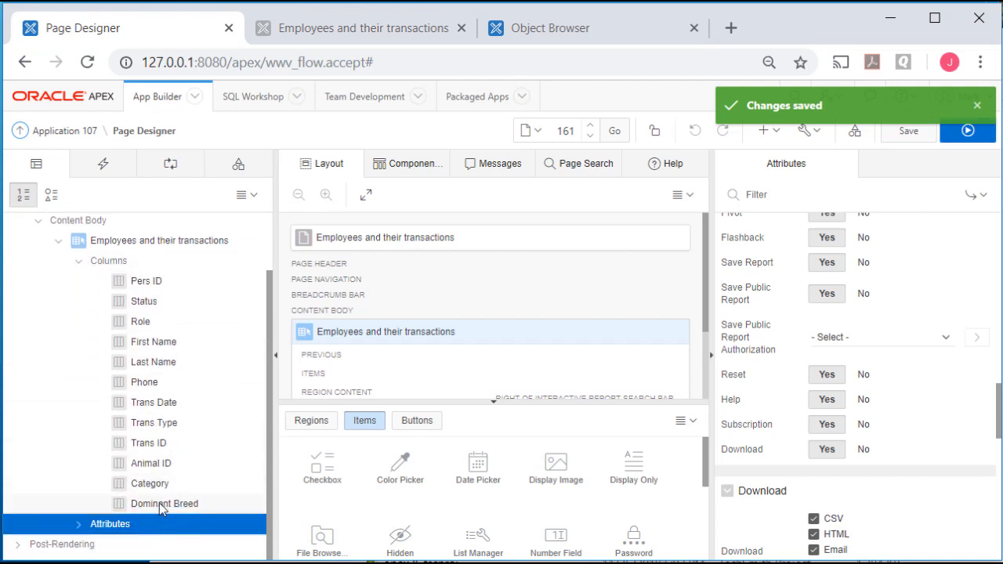
click(160, 504)
click(944, 296)
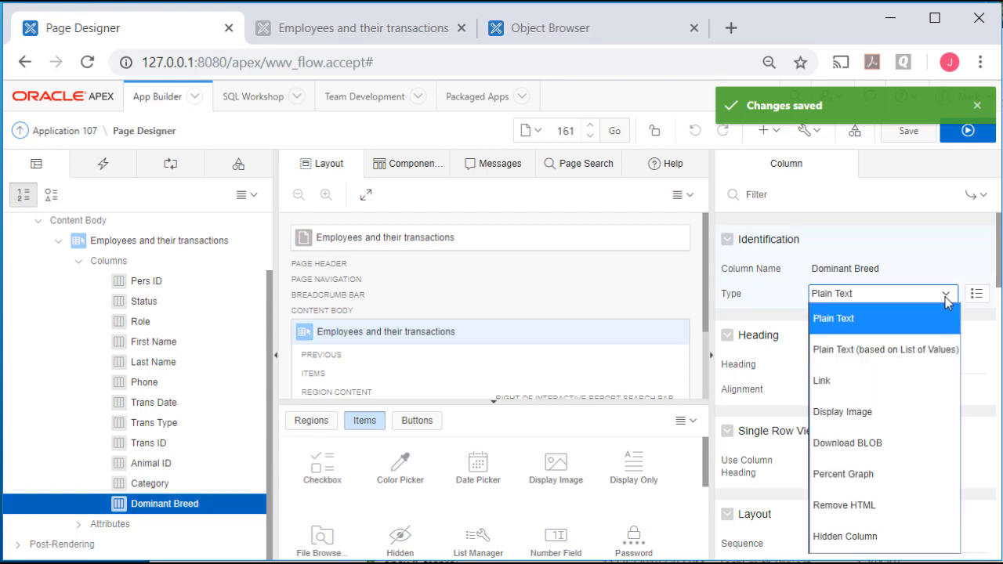
click(909, 353)
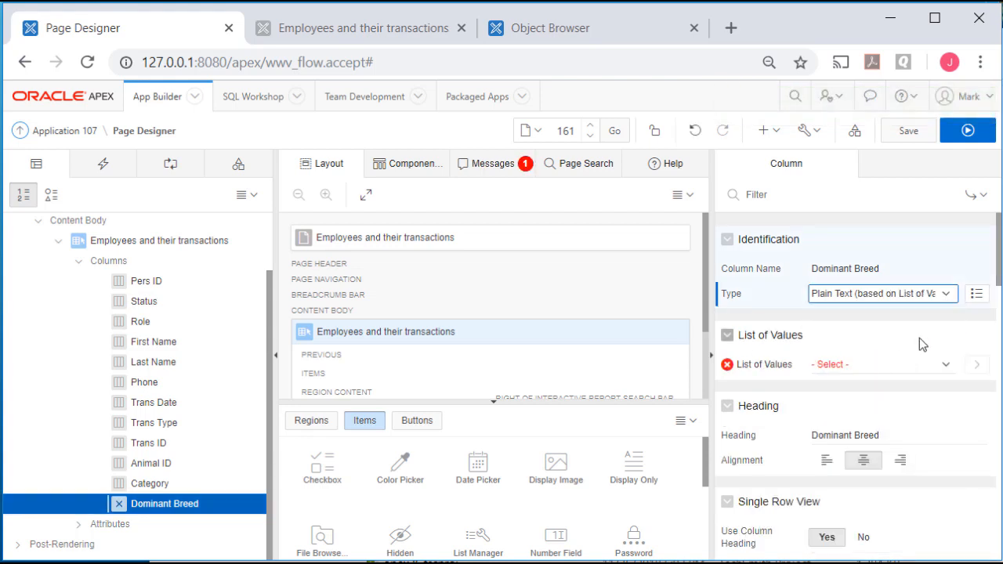
click(946, 366)
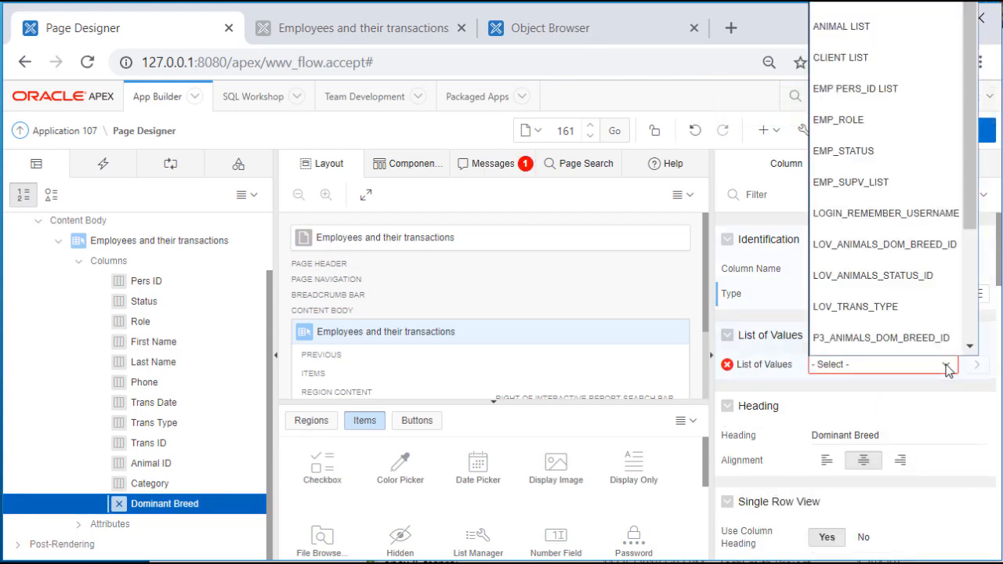
click(867, 244)
click(907, 132)
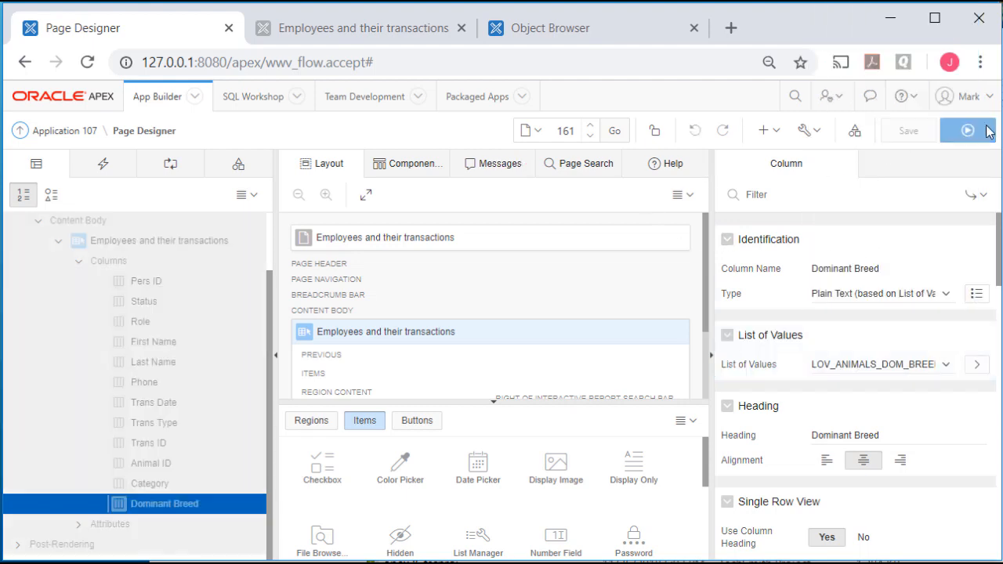
click(966, 131)
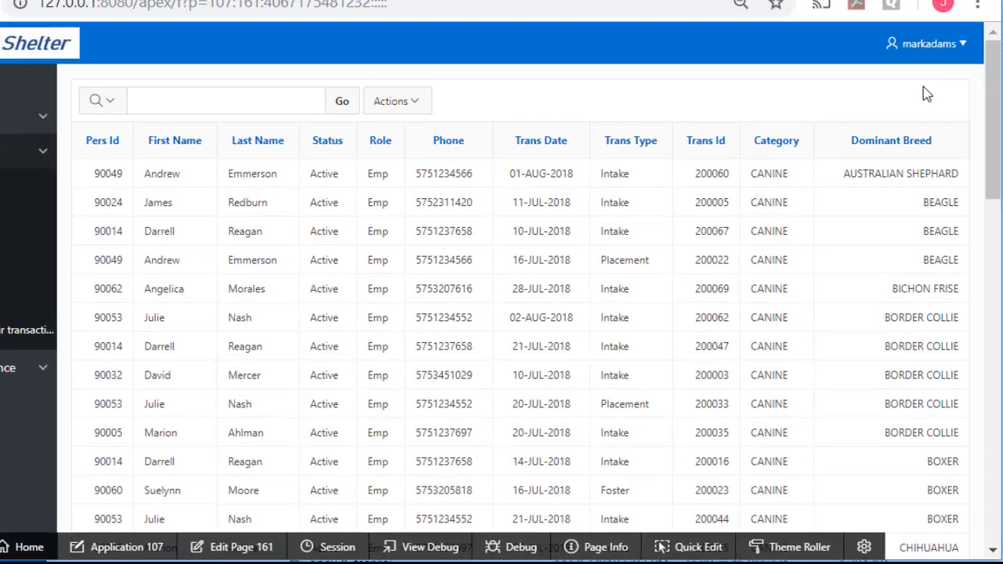
Add control breaks on Pers Id first and Last Name second
click(462, 151)
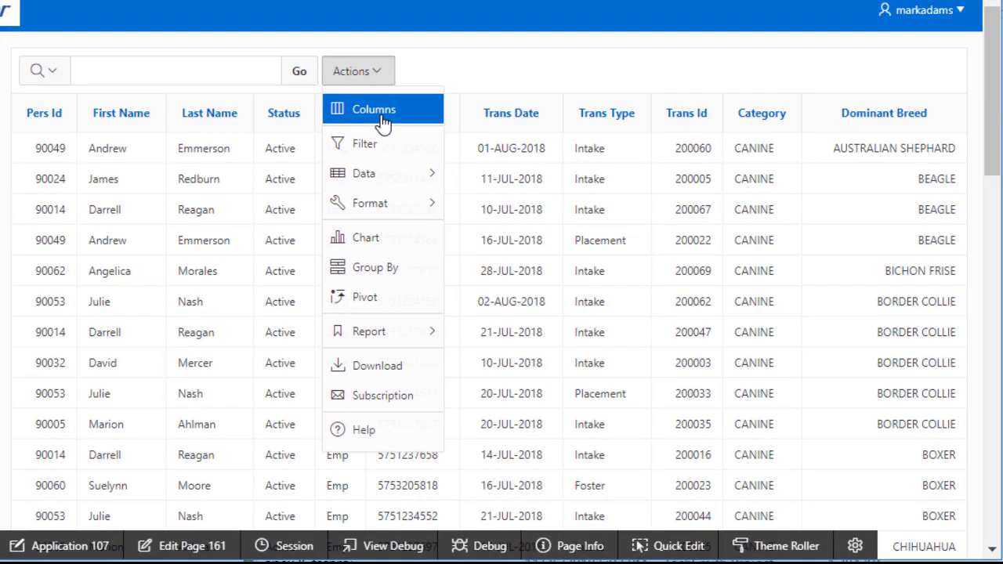
mouse_move(407, 210)
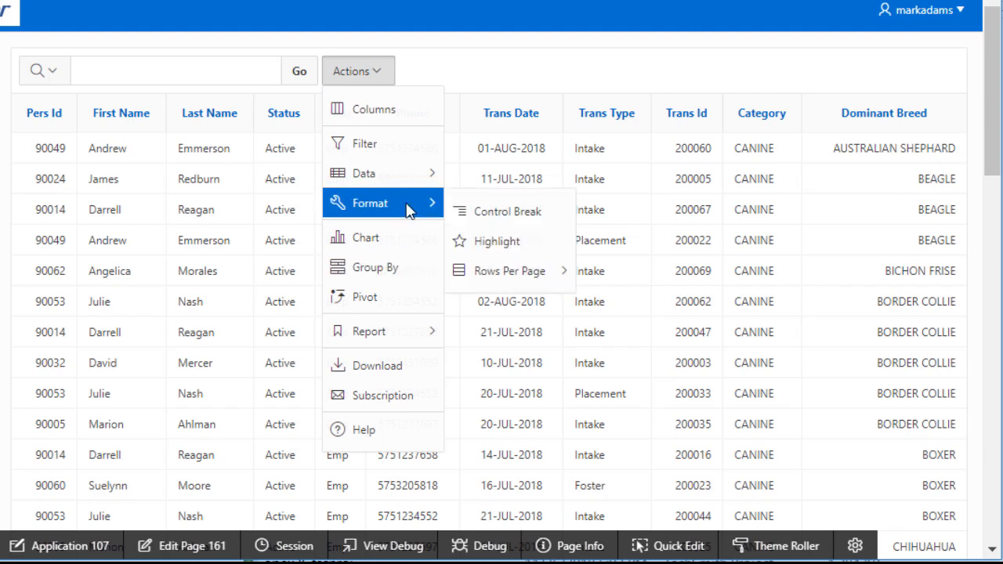
click(511, 213)
click(162, 208)
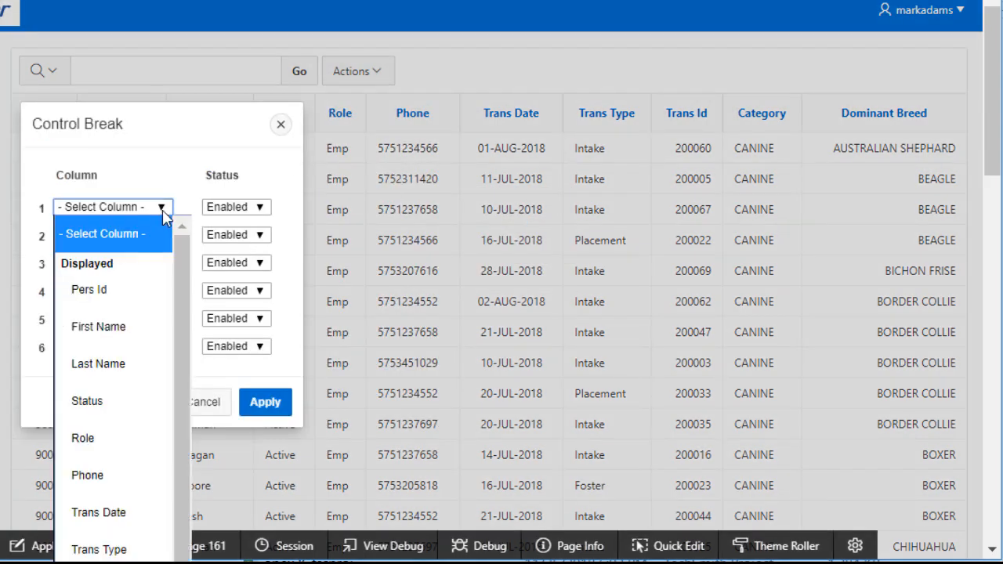
click(97, 289)
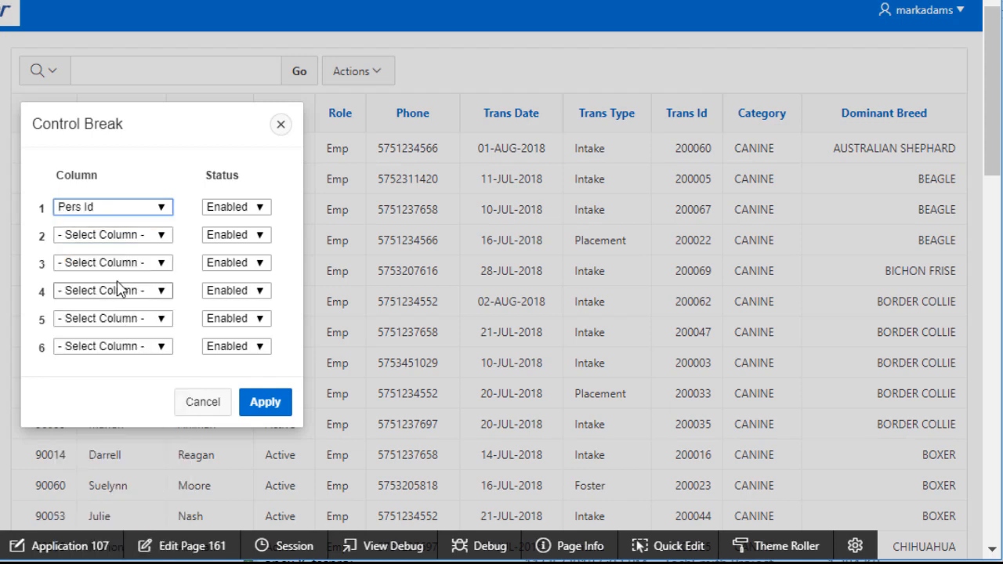
click(163, 239)
scroll(168, 223, down, 1)
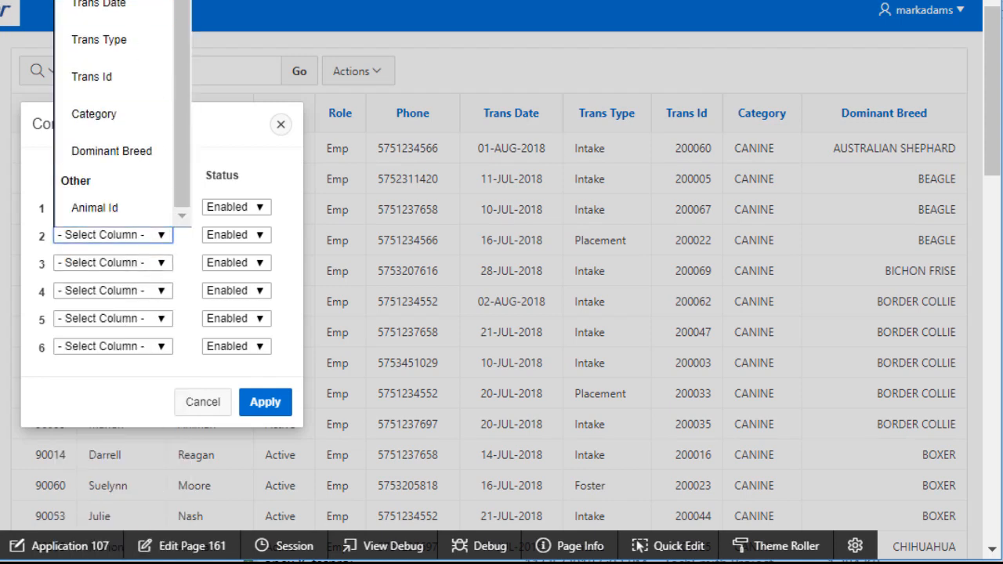
click(117, 114)
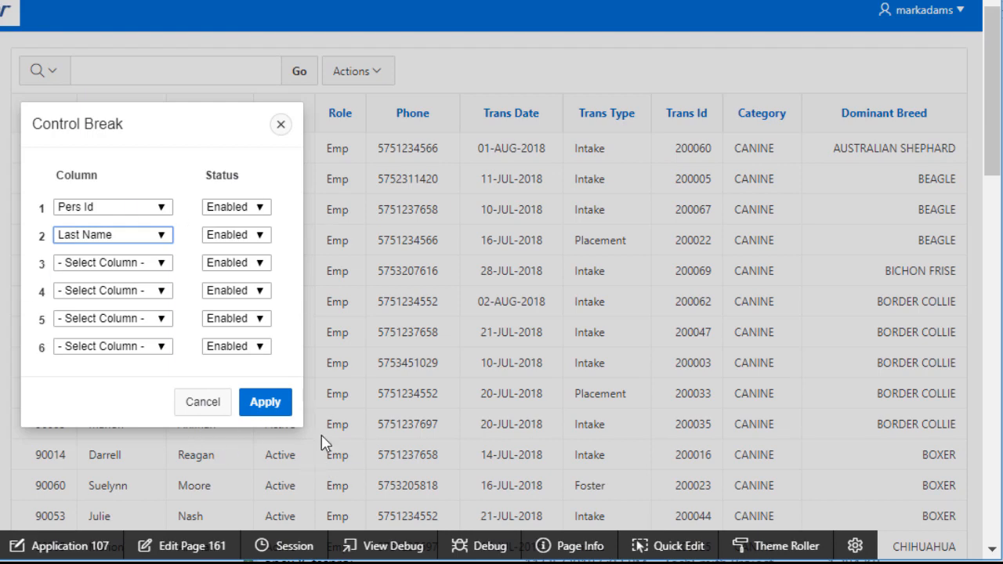
click(267, 404)
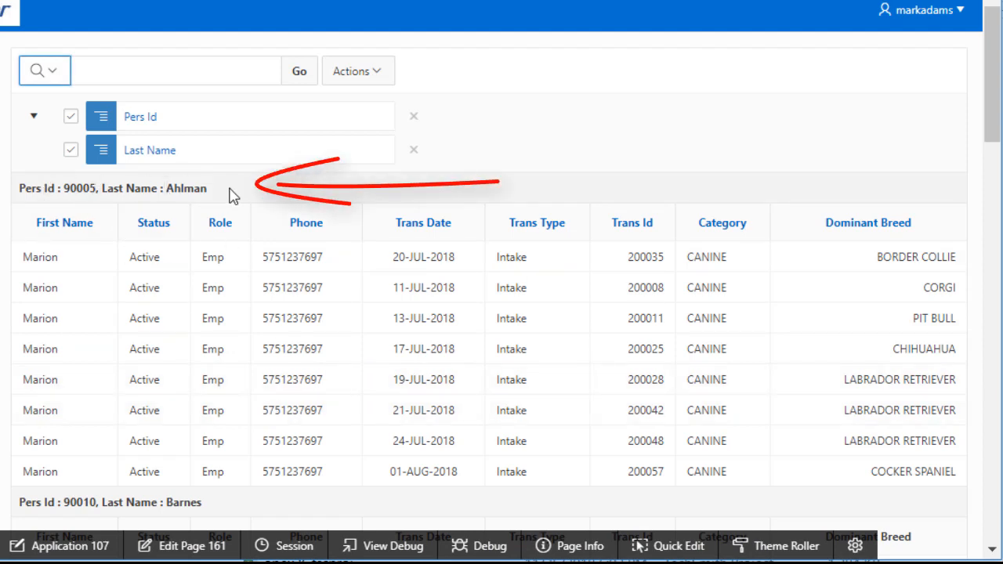
Add a Count aggregate on Trans Id to each employee group, giving Count: 8 for the first group
click(357, 71)
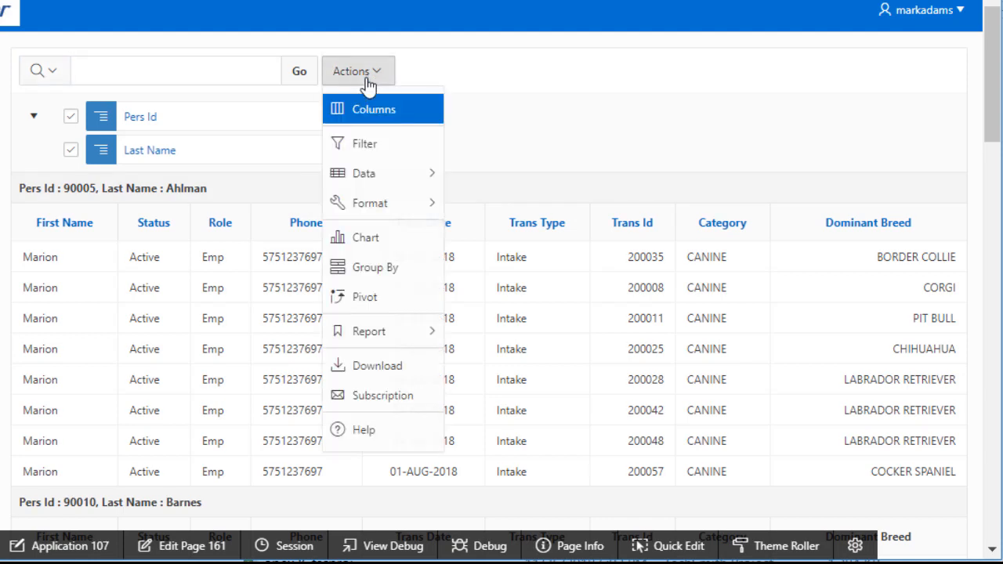
mouse_move(403, 180)
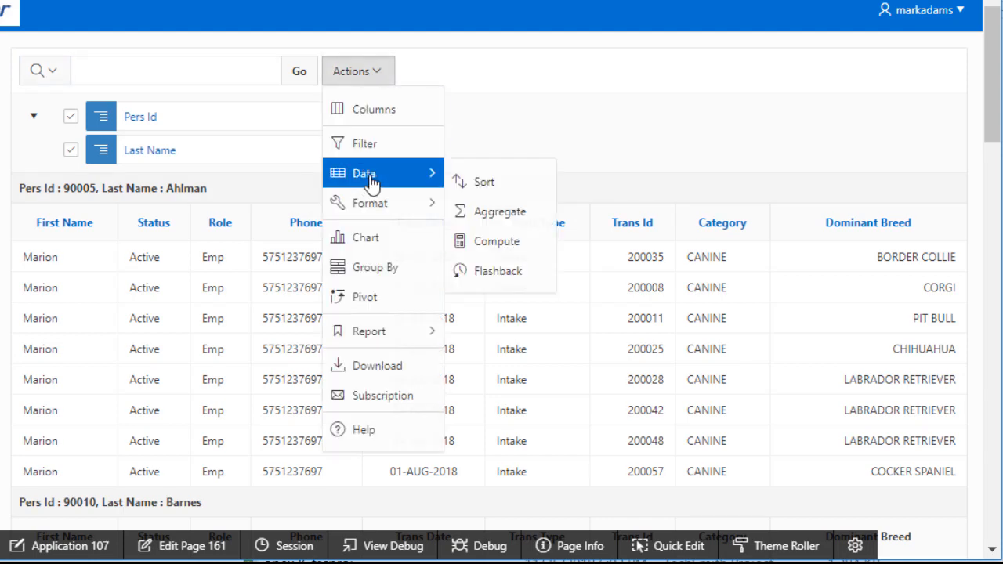
click(518, 216)
click(226, 198)
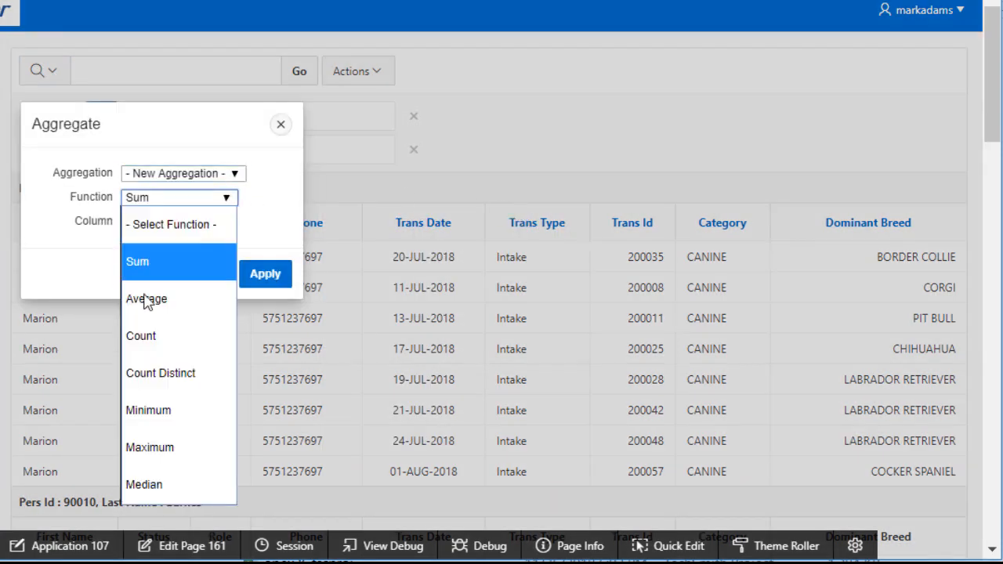
click(154, 354)
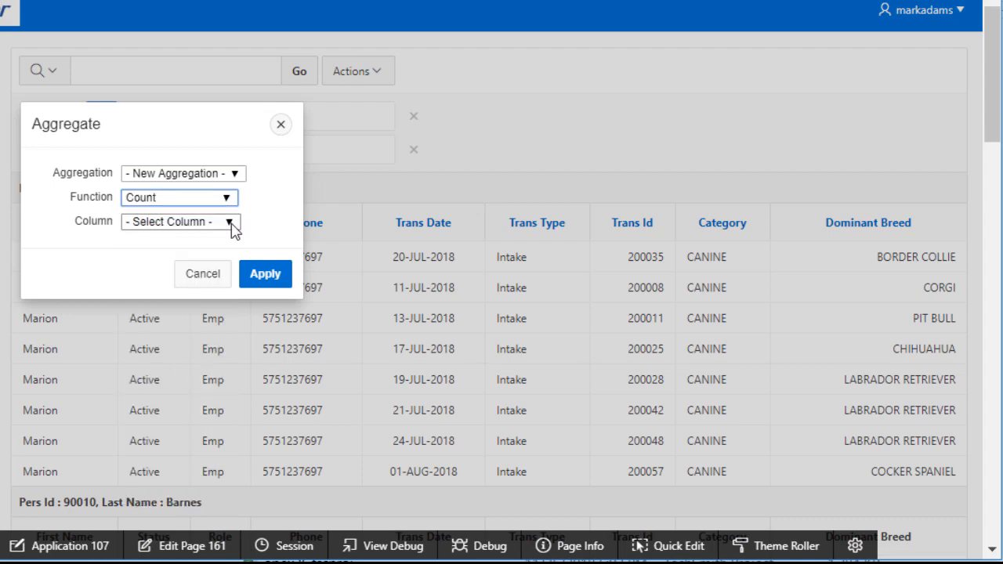
click(230, 223)
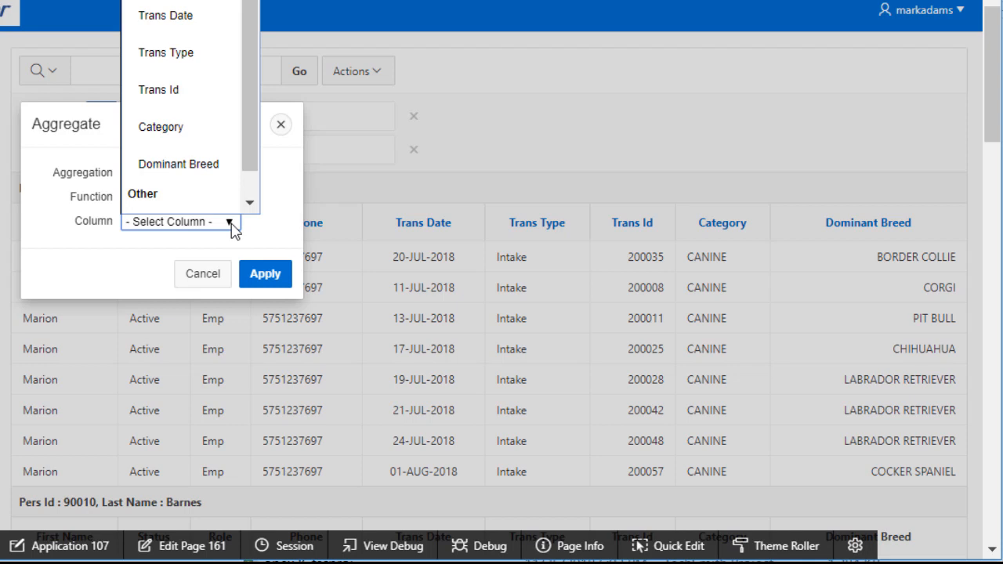
scroll(212, 196, down, 1)
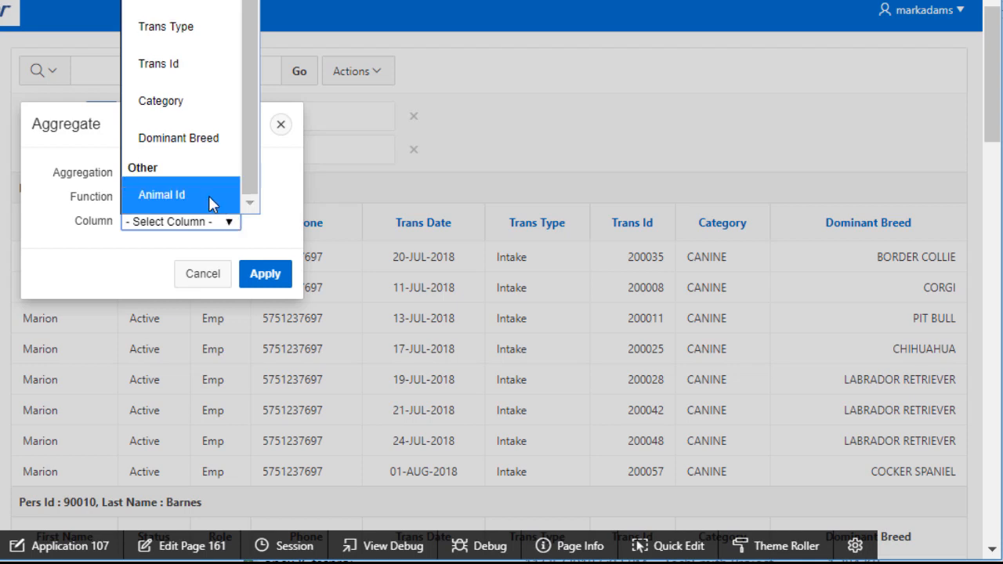
click(181, 63)
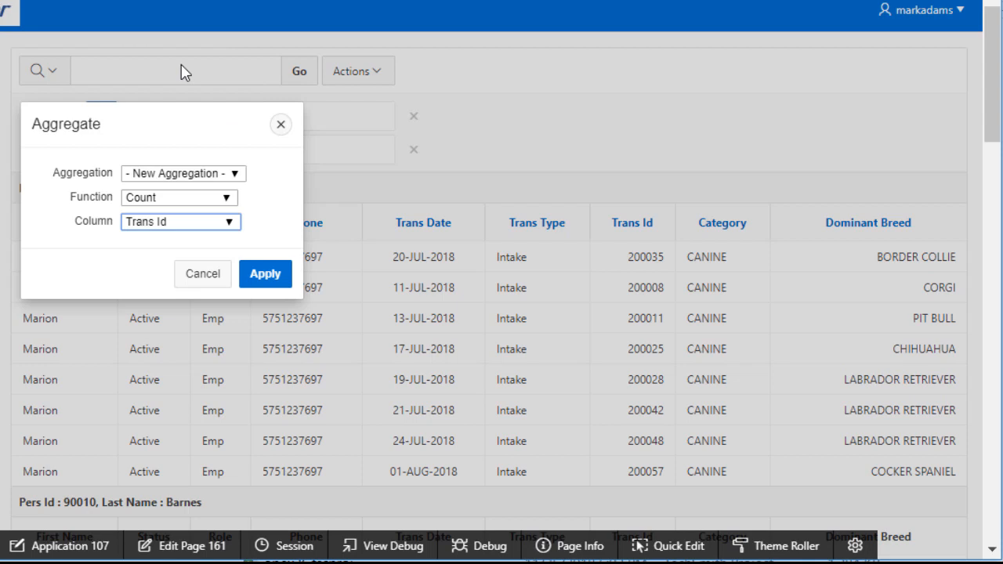
click(264, 284)
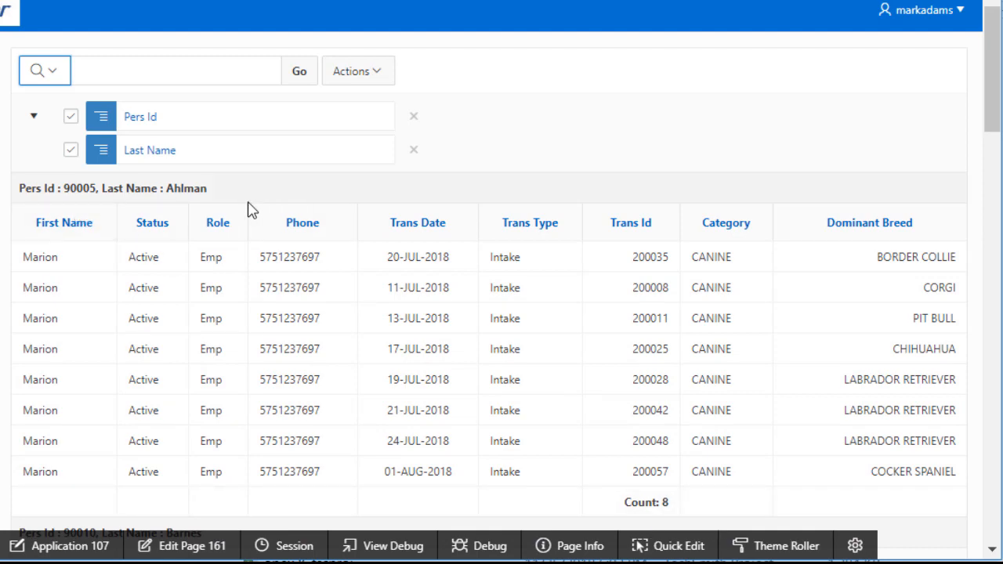
scroll(239, 213, down, 1)
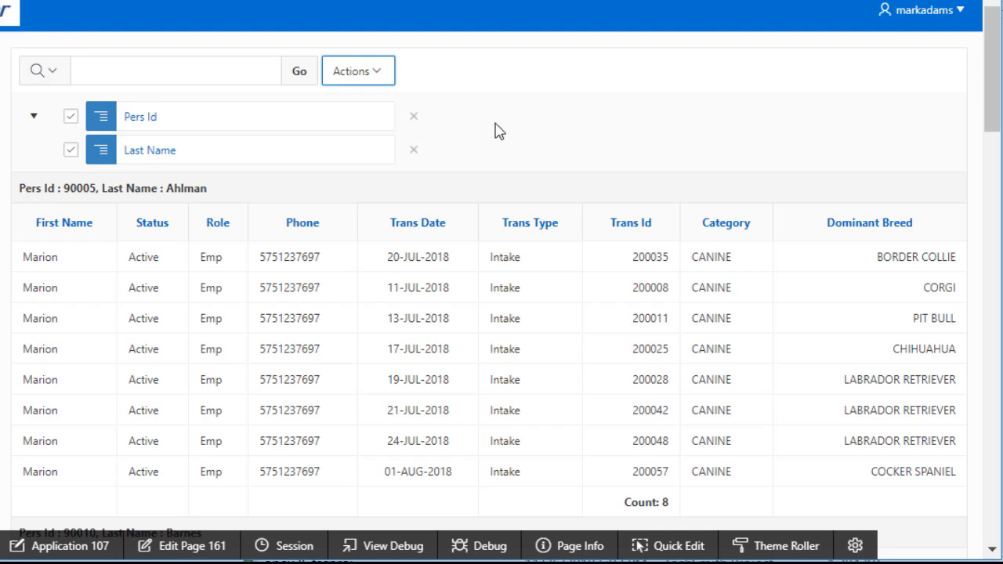
Move the hidden Animal Id column into the report's displayed columns
click(376, 79)
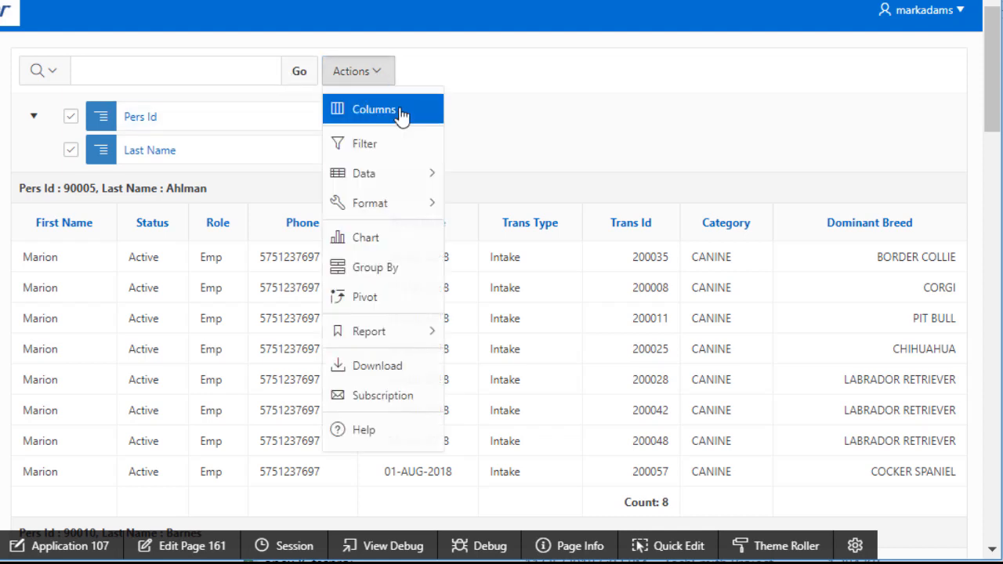
click(401, 108)
click(71, 192)
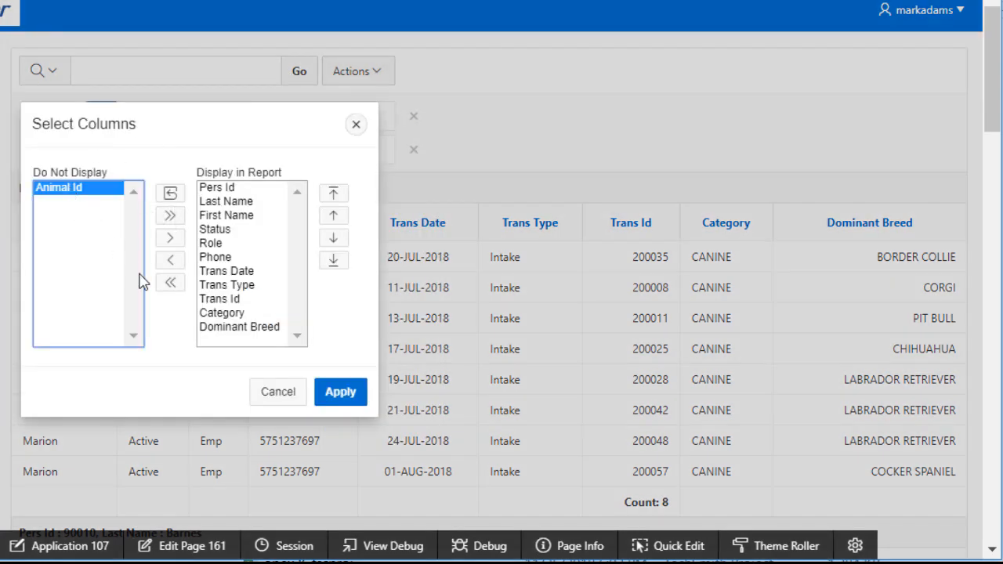
click(170, 237)
click(346, 401)
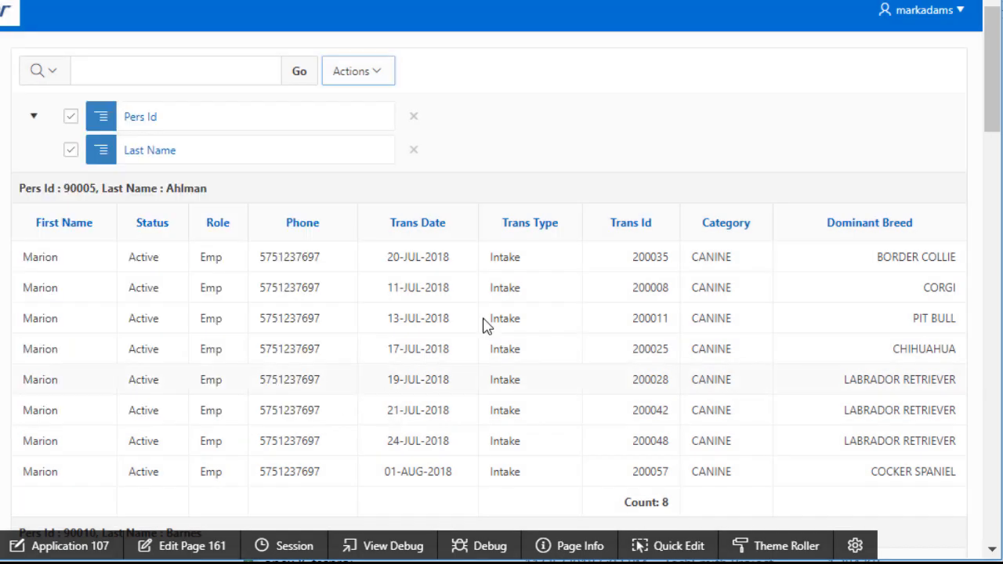
Change the Trans Id count aggregate to a Count Distinct on Animal Id
click(388, 79)
mouse_move(387, 177)
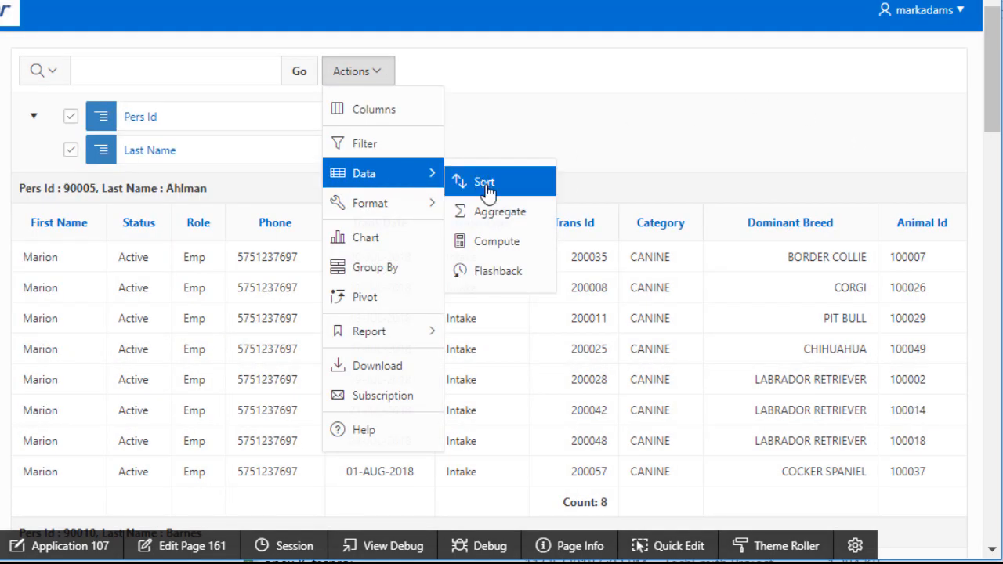
click(499, 213)
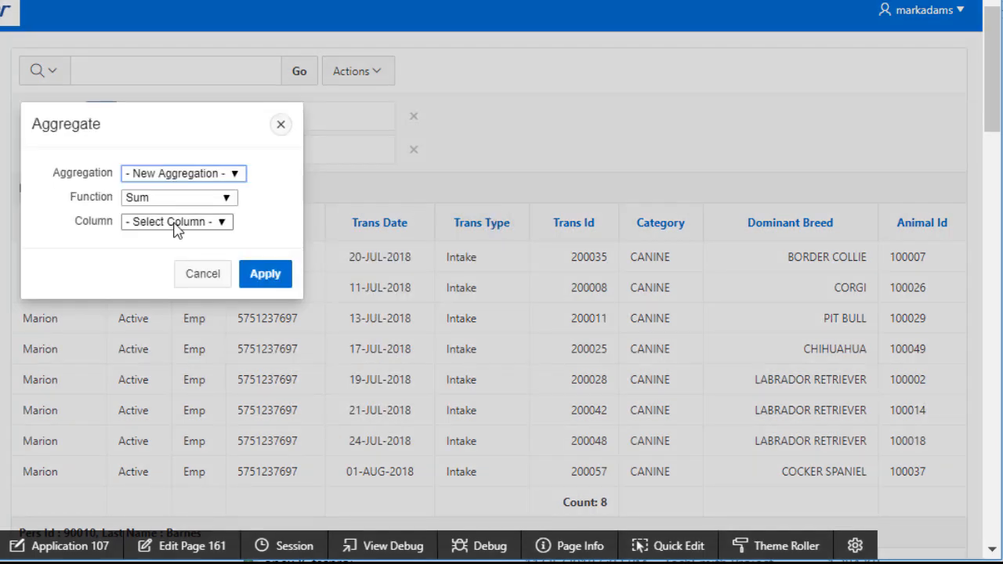
click(240, 173)
click(166, 240)
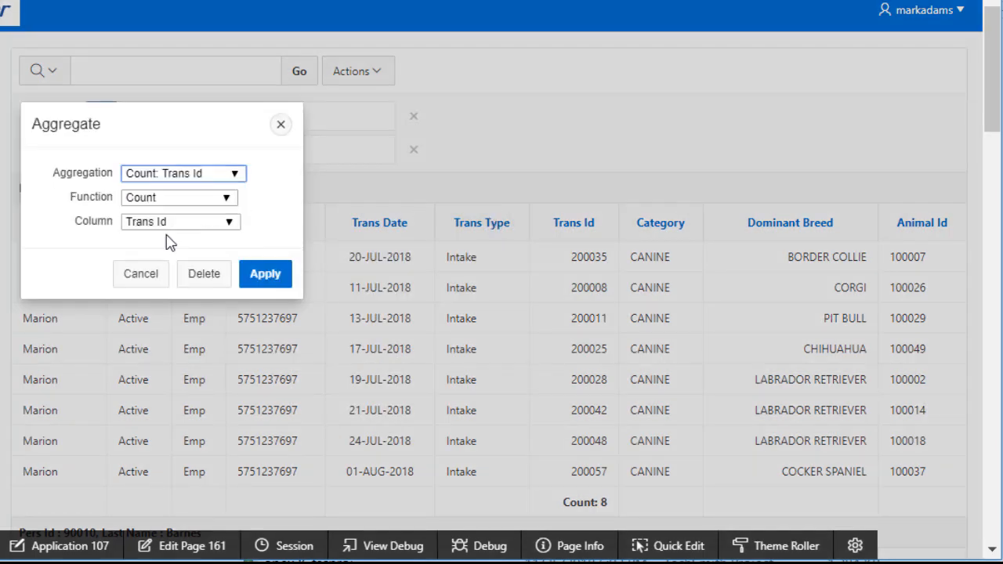
click(228, 200)
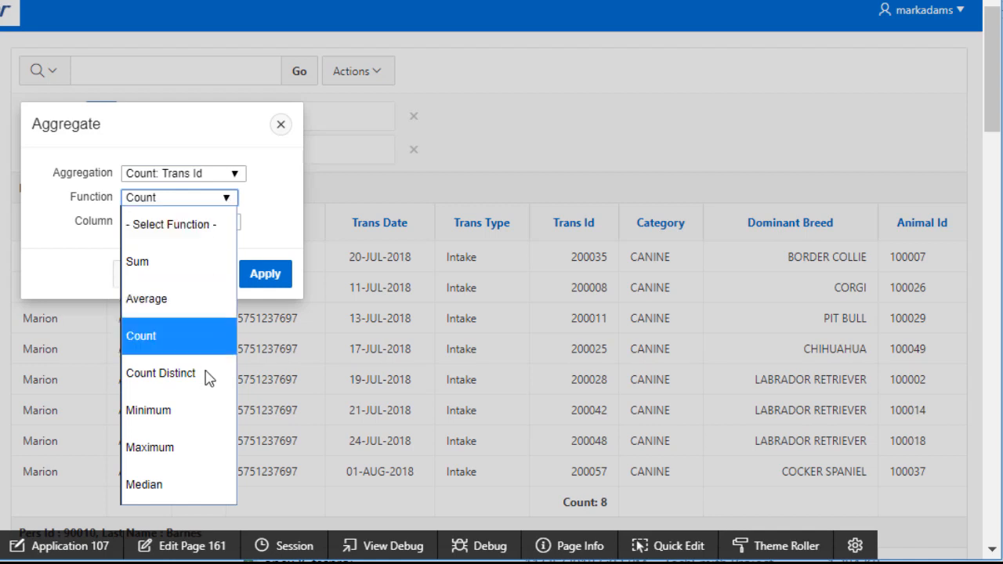
click(166, 371)
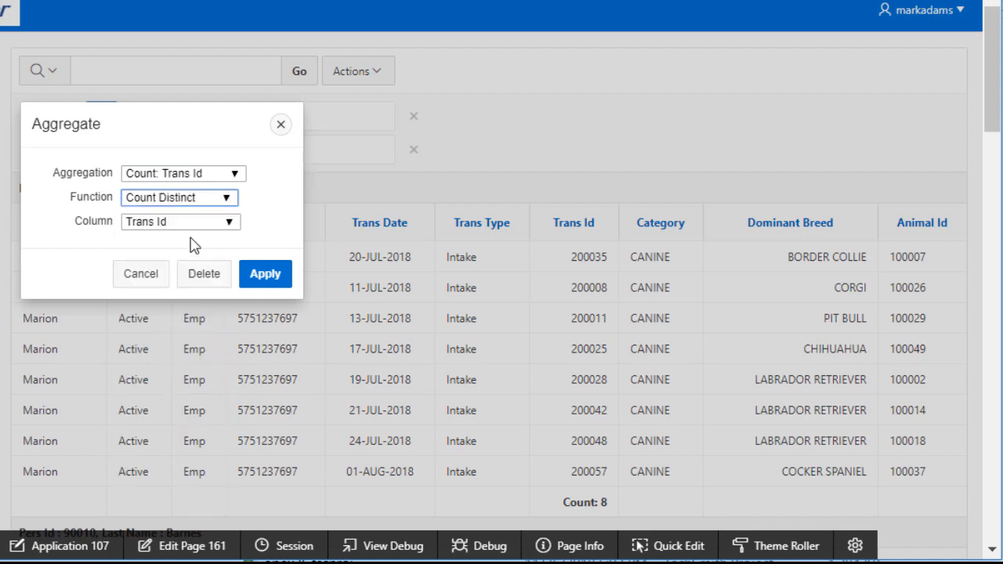
click(229, 222)
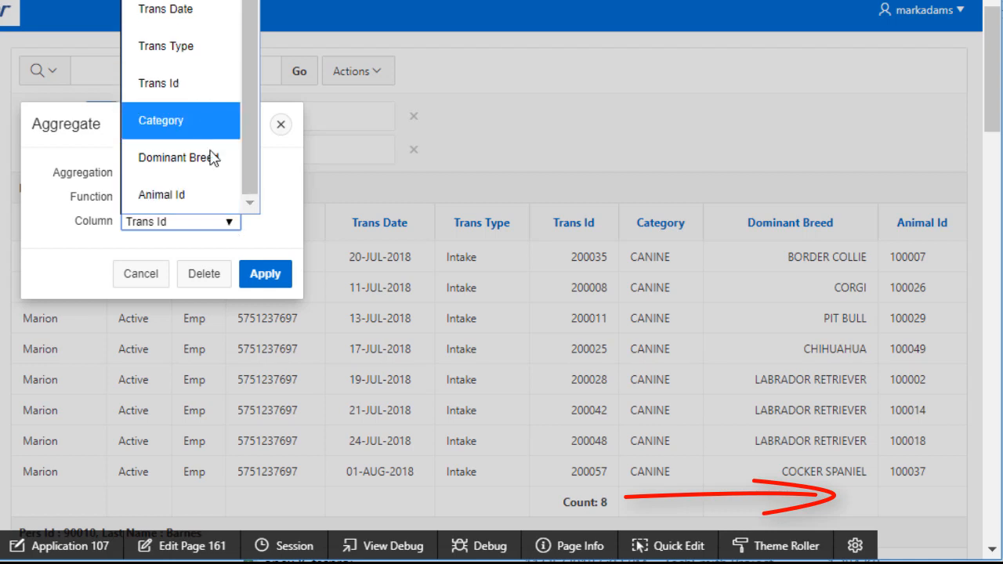
click(185, 205)
click(265, 275)
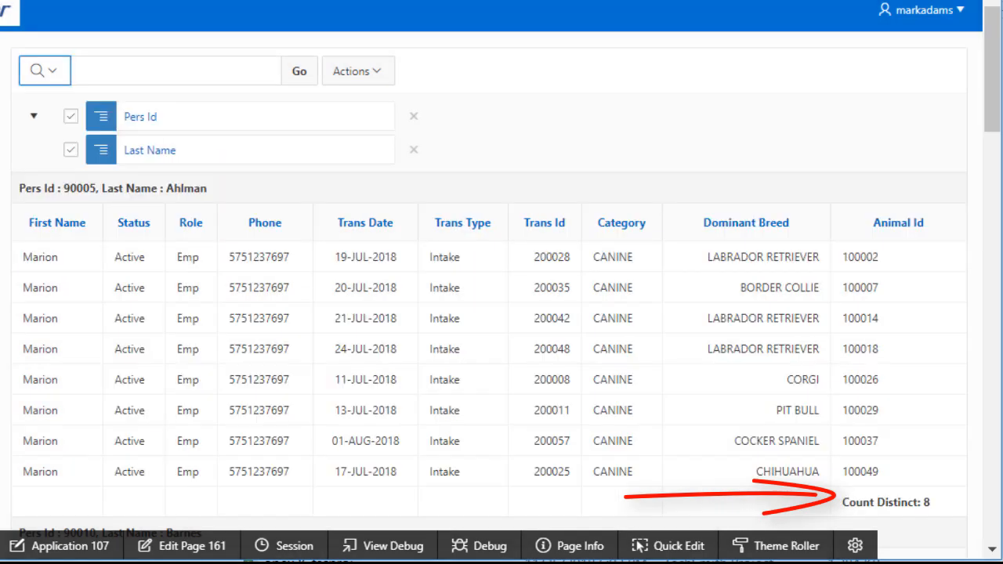
click(181, 74)
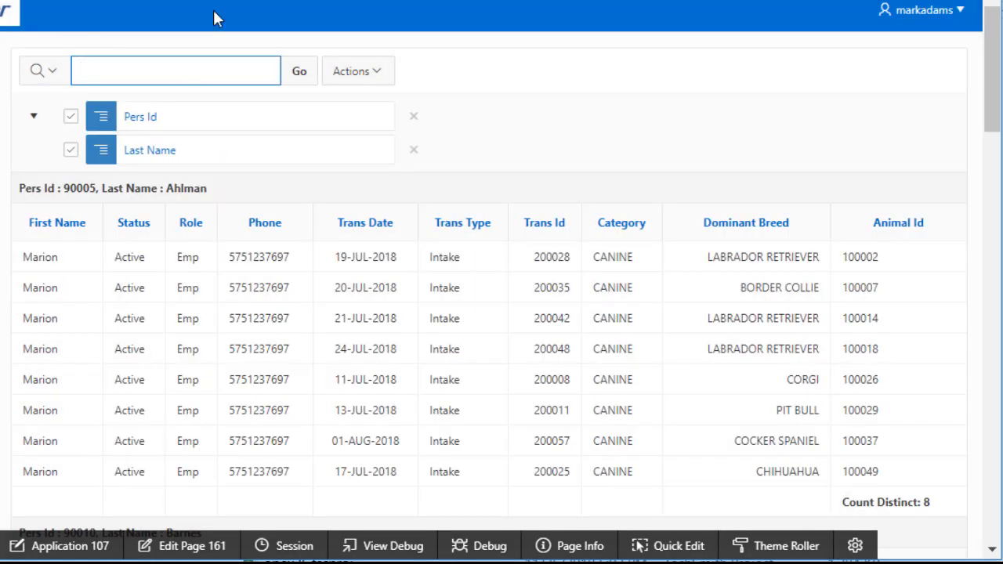
text(redburn)
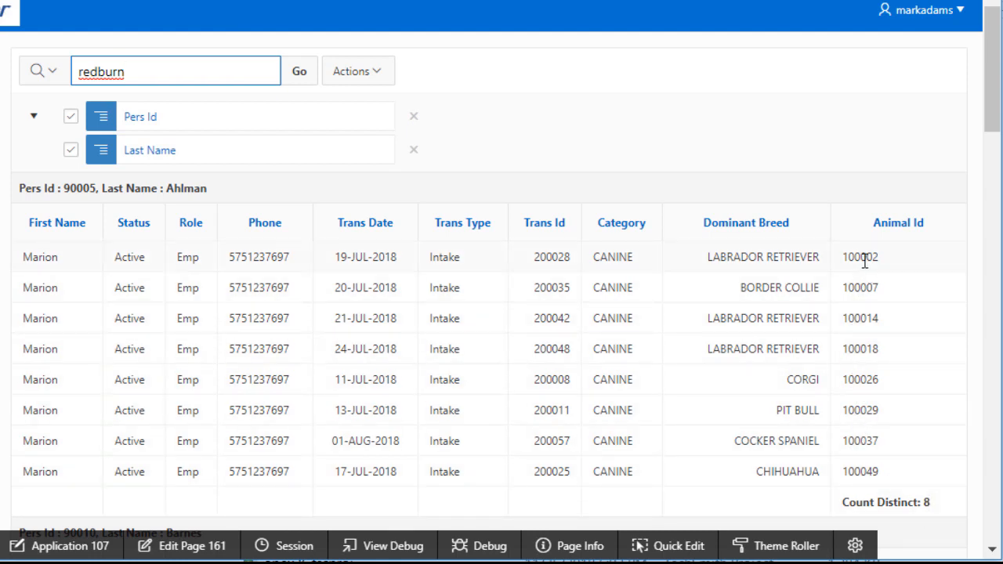
key(Return)
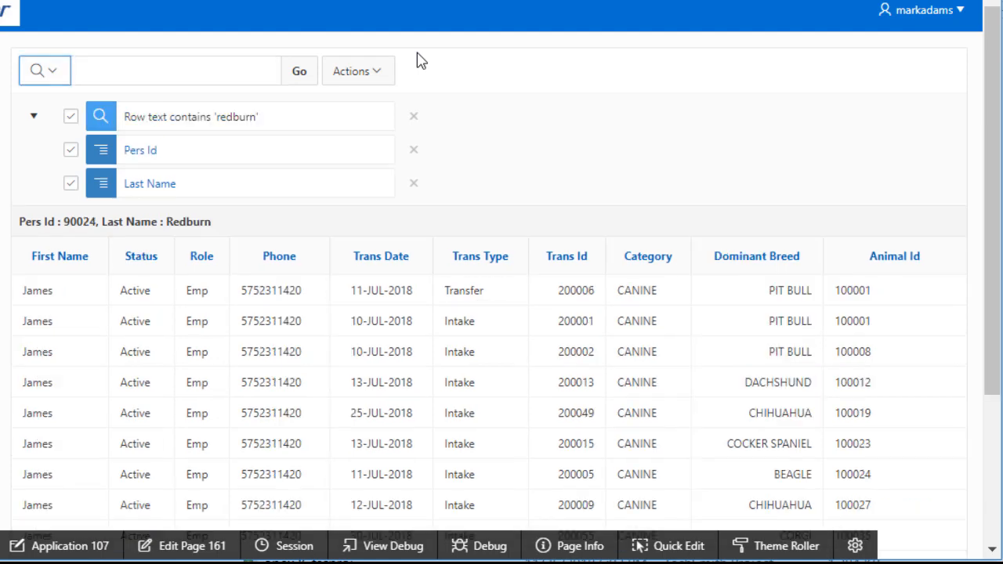
scroll(779, 253, down, 3)
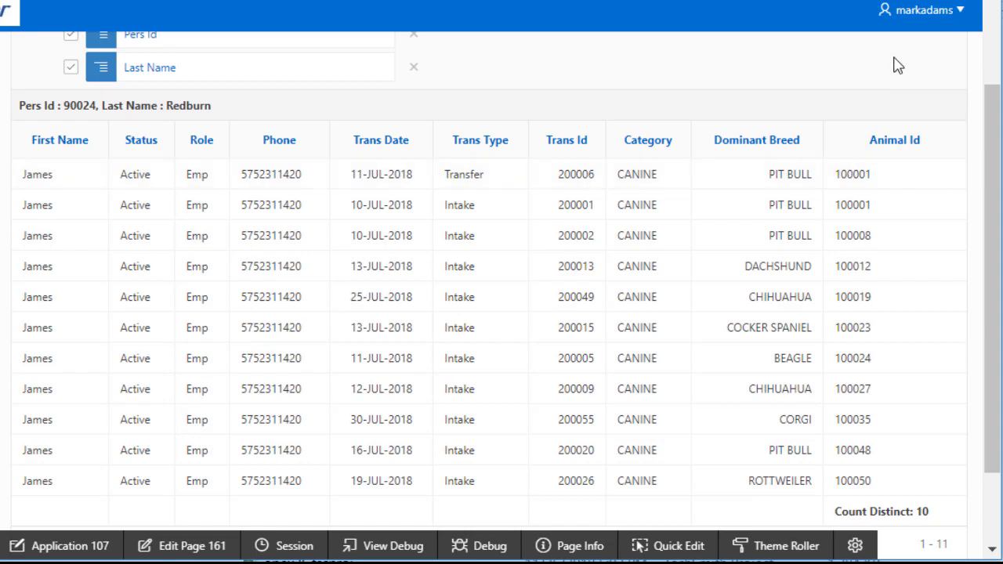
scroll(662, 79, up, 3)
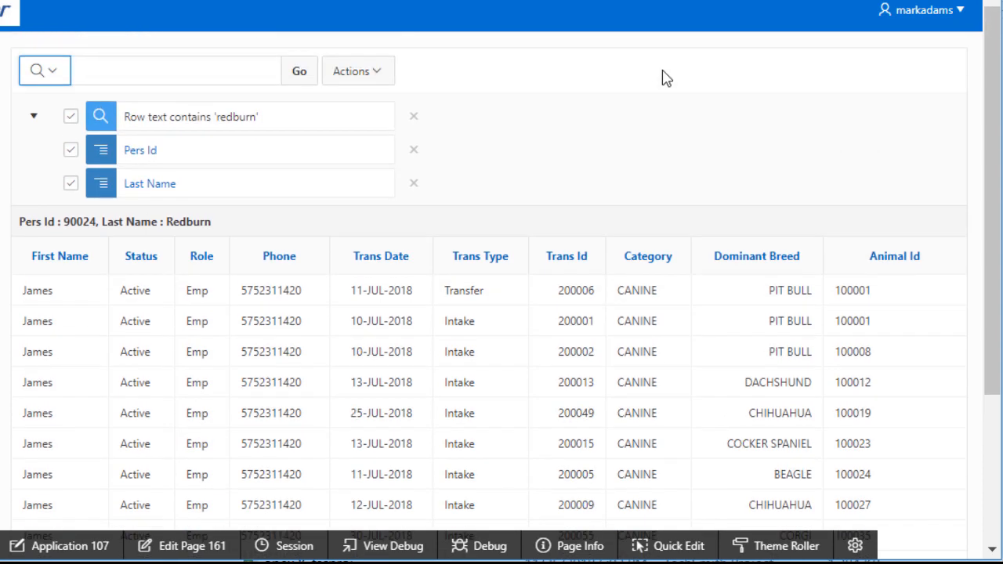
click(414, 117)
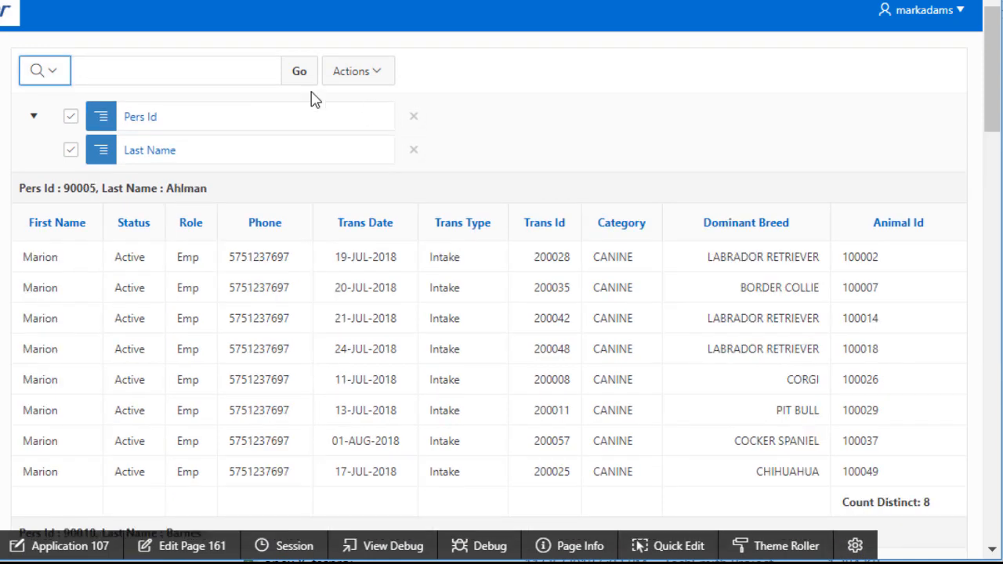
Save the grouped report publicly under the name 'Emp & Trans Count'
click(373, 75)
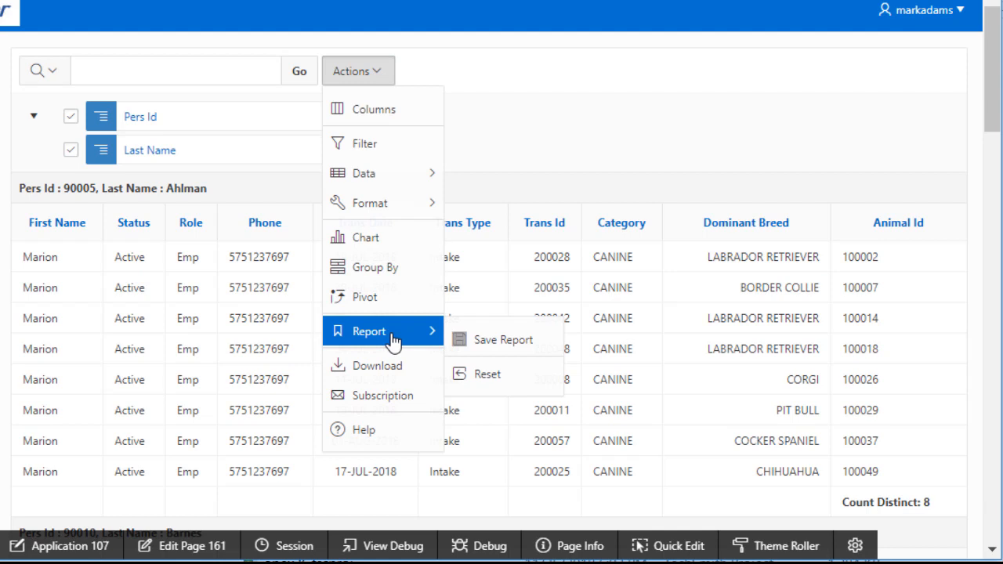
click(510, 340)
click(234, 198)
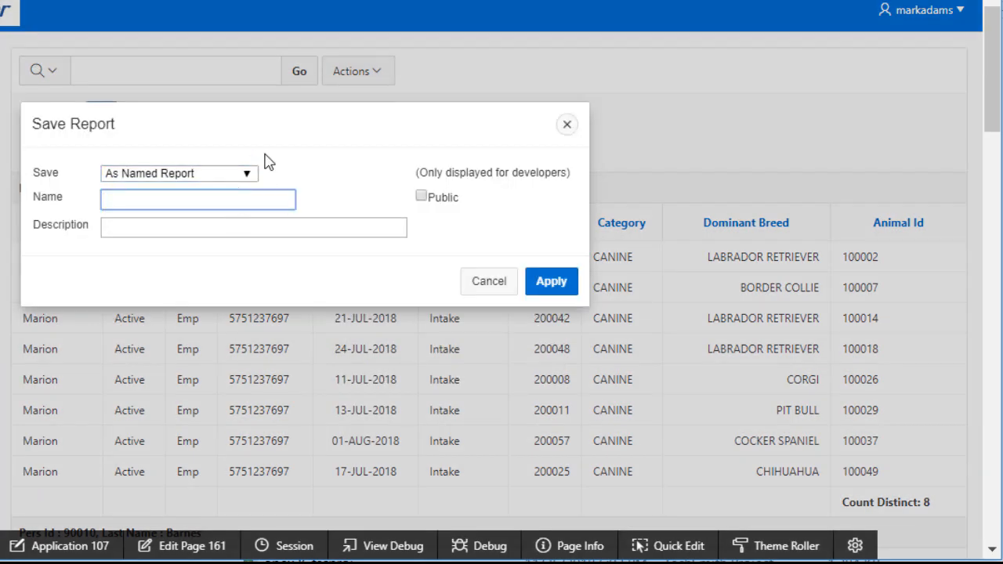
key(BackSpace)
key(BackSpace)
text(& Trans Count)
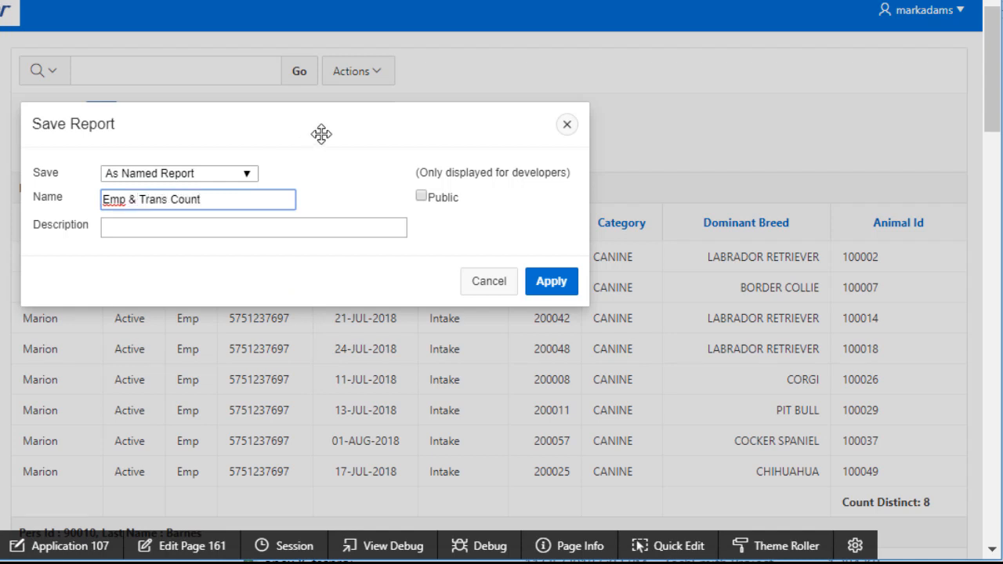
click(420, 197)
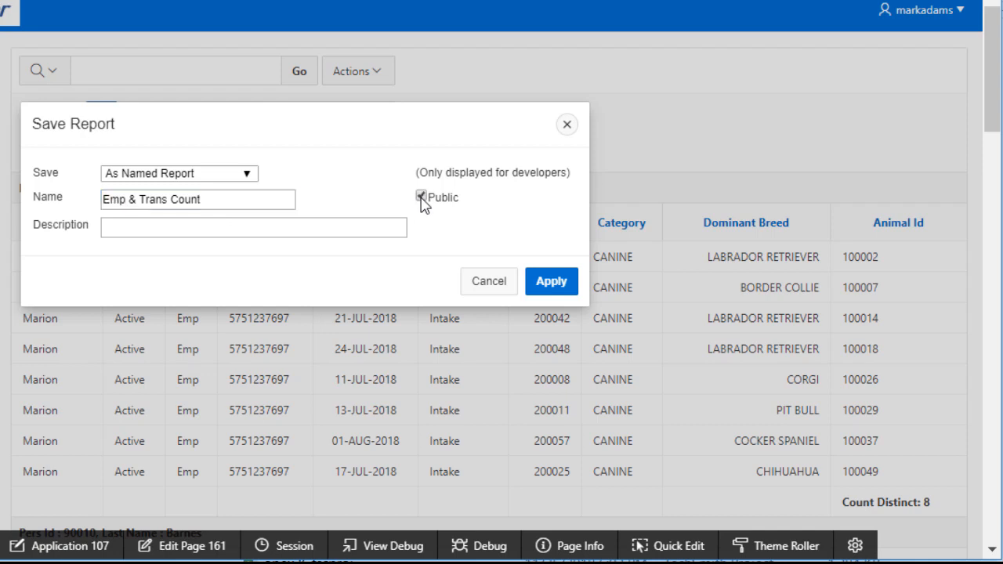
click(551, 282)
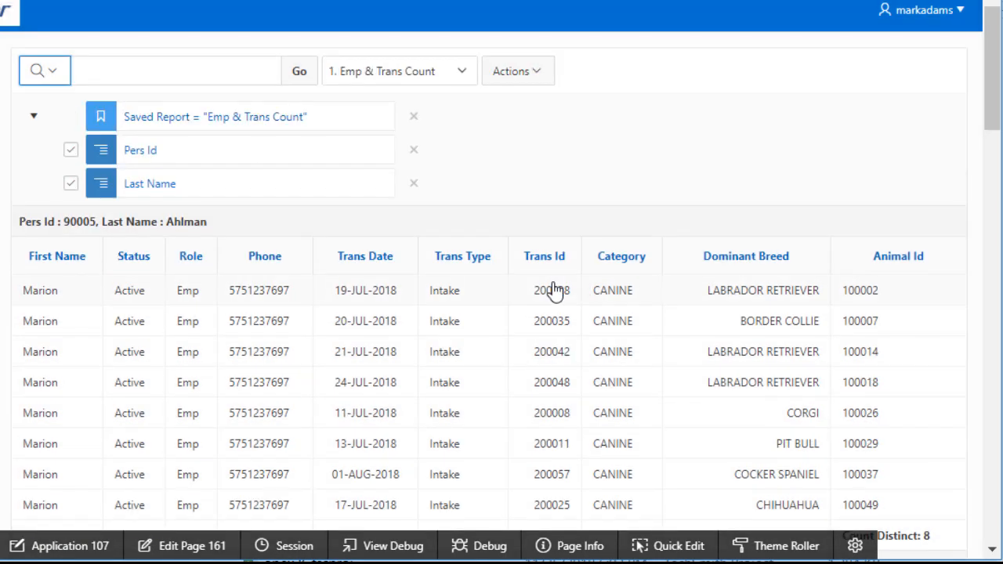
Switch from the saved report to the Primary Report
click(463, 73)
click(463, 73)
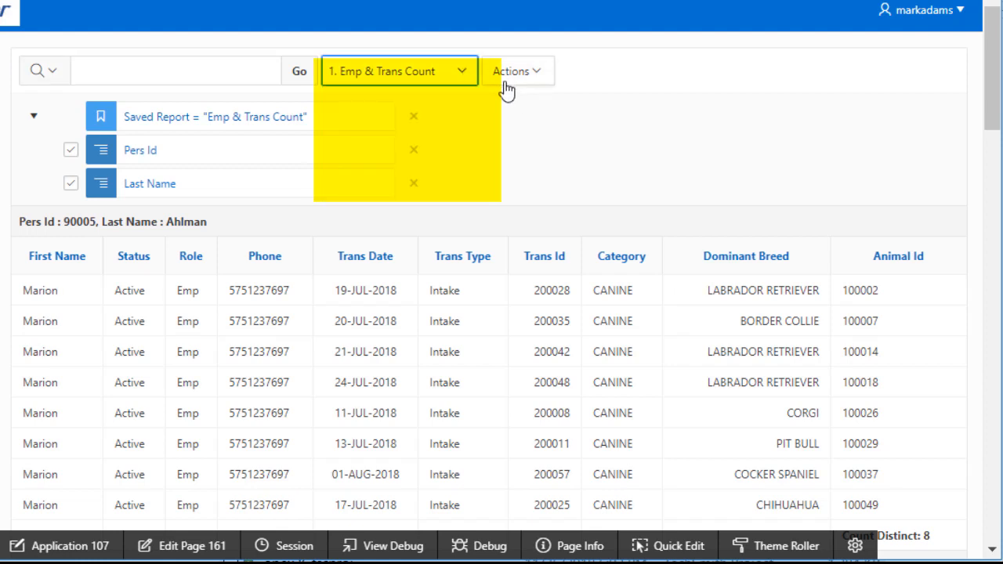
click(538, 82)
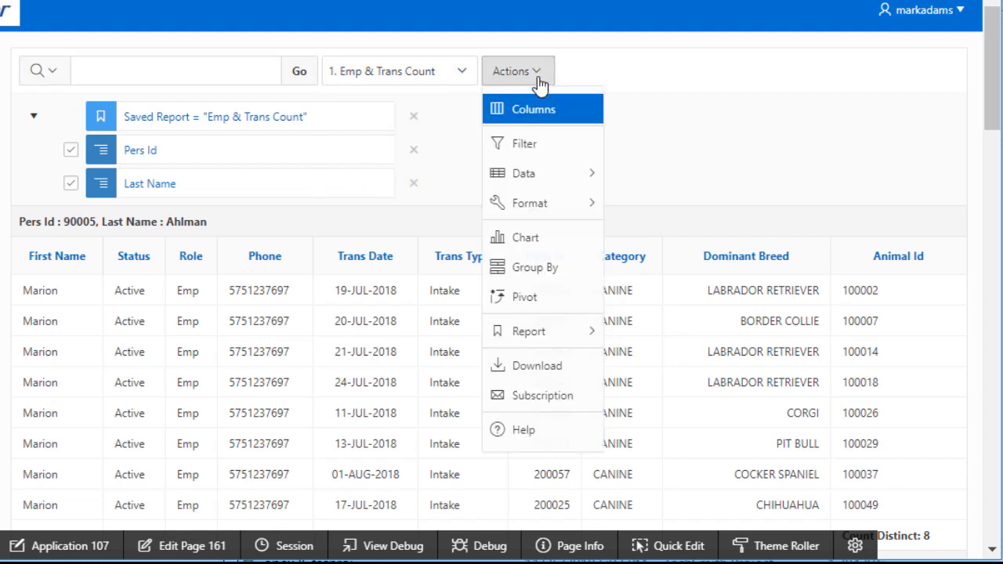
key(Escape)
click(463, 73)
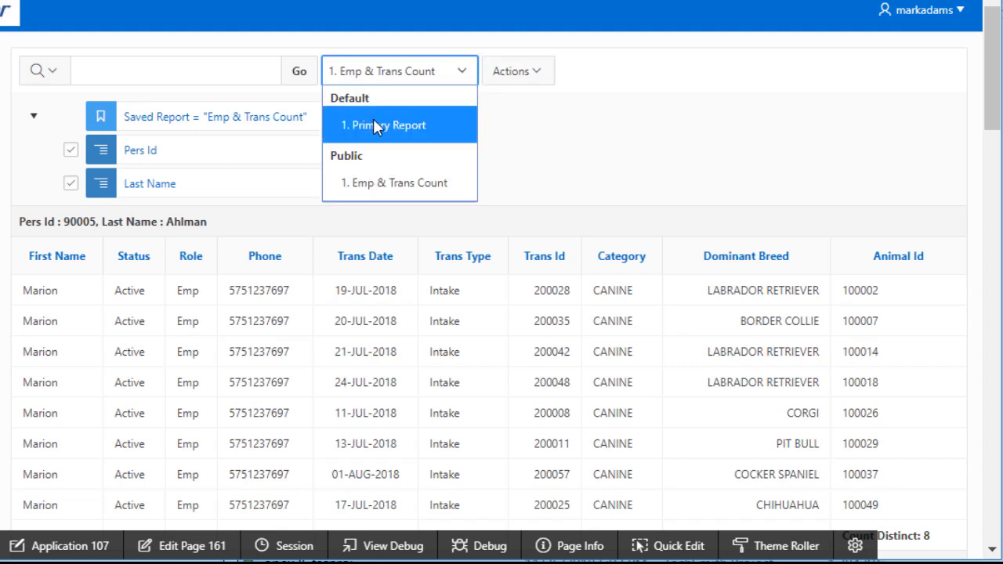
click(371, 125)
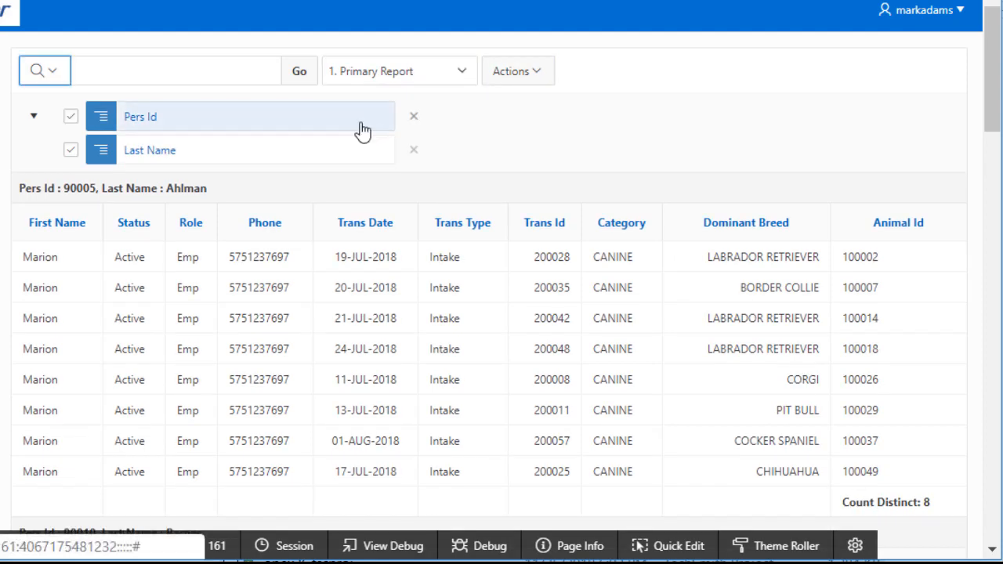
Remove the Pers Id and Last Name breaks and save as the default Primary report
click(415, 117)
click(416, 118)
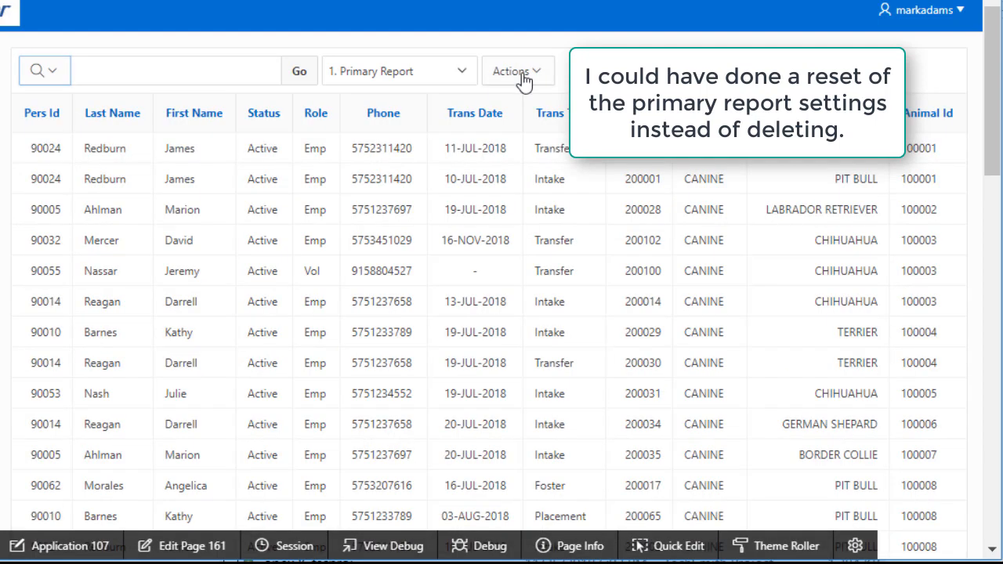
click(523, 77)
mouse_move(591, 337)
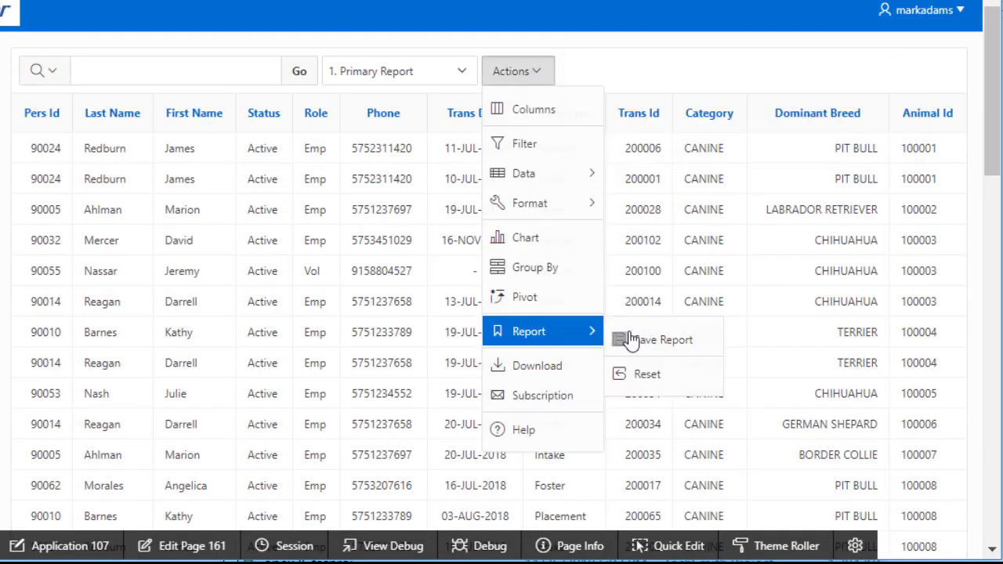
click(686, 340)
click(203, 170)
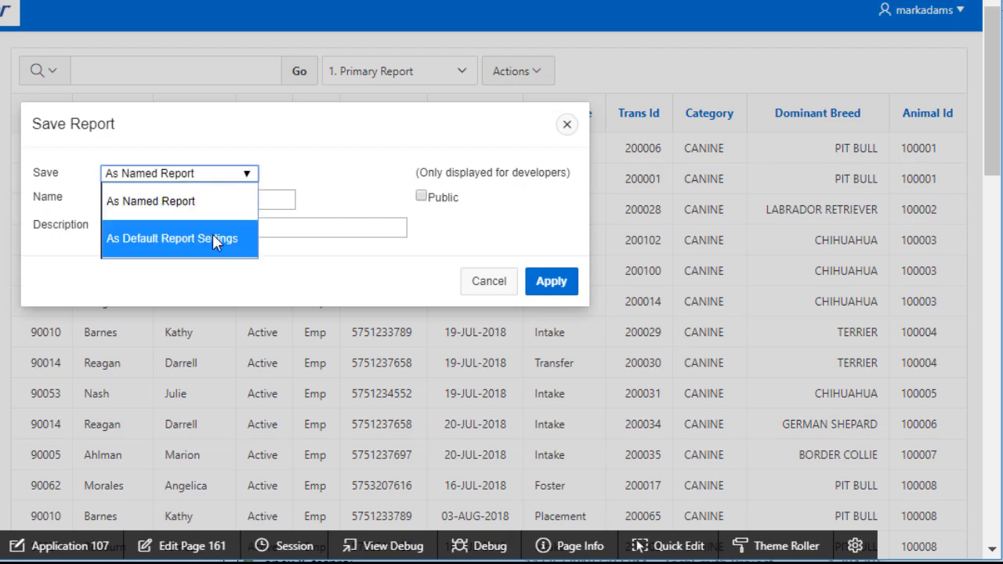
click(212, 233)
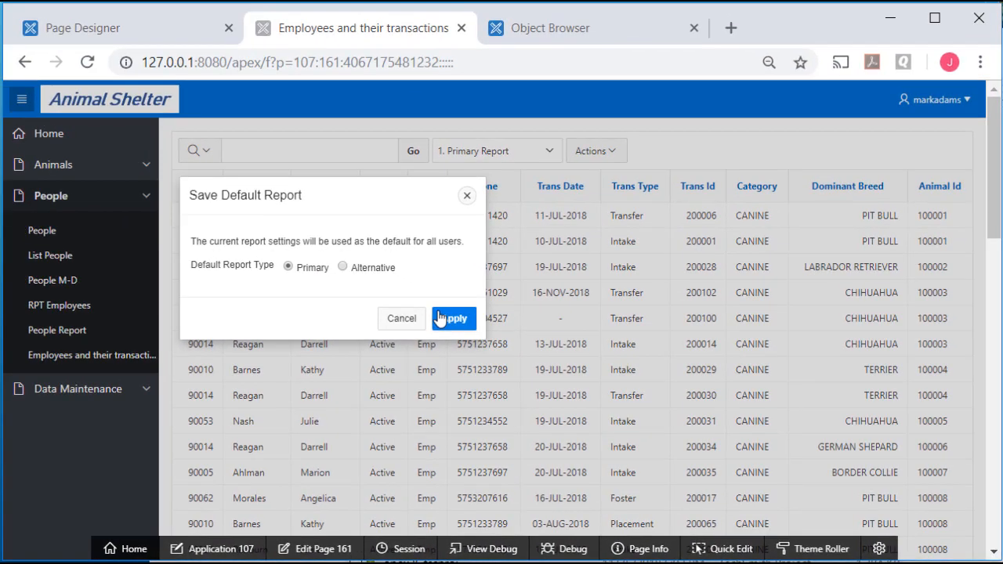
click(443, 318)
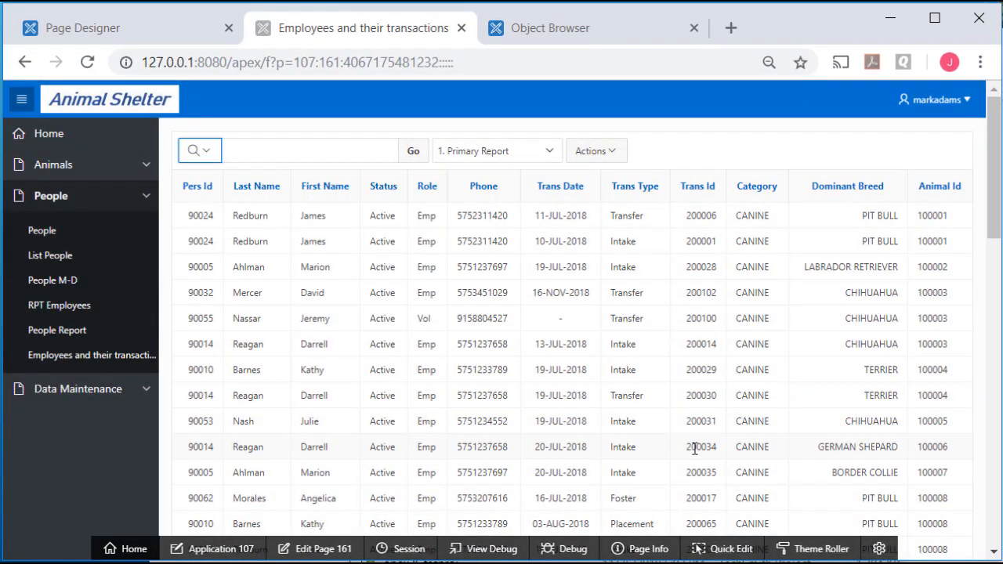
Confirm Emp & Trans Count is listed by loading it, then return to Primary Report
click(552, 152)
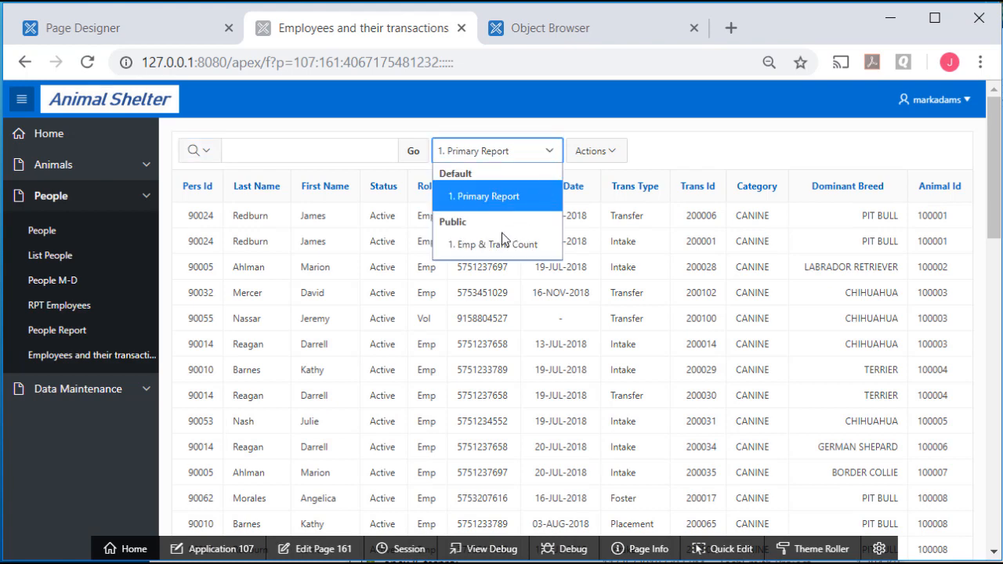
click(480, 246)
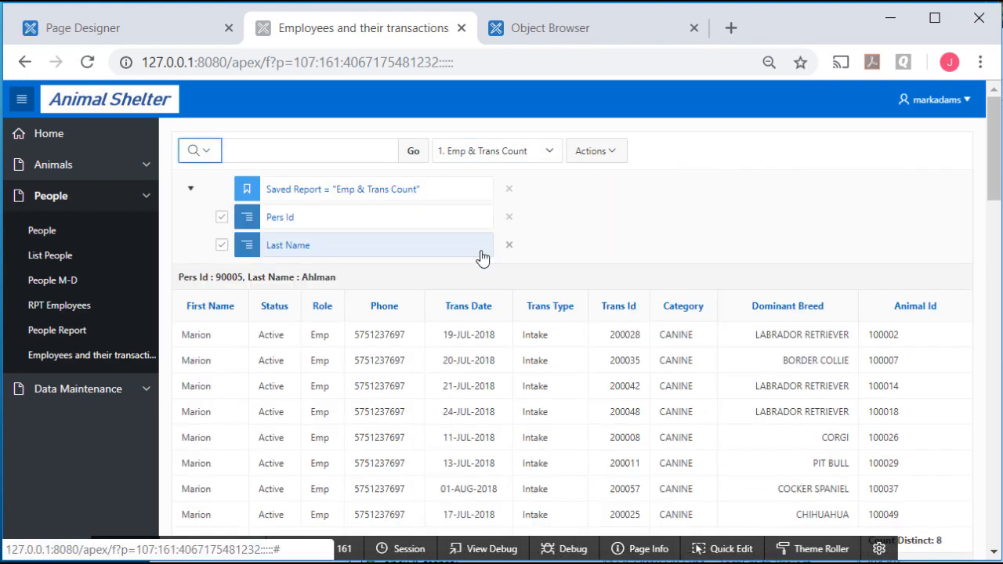
click(549, 153)
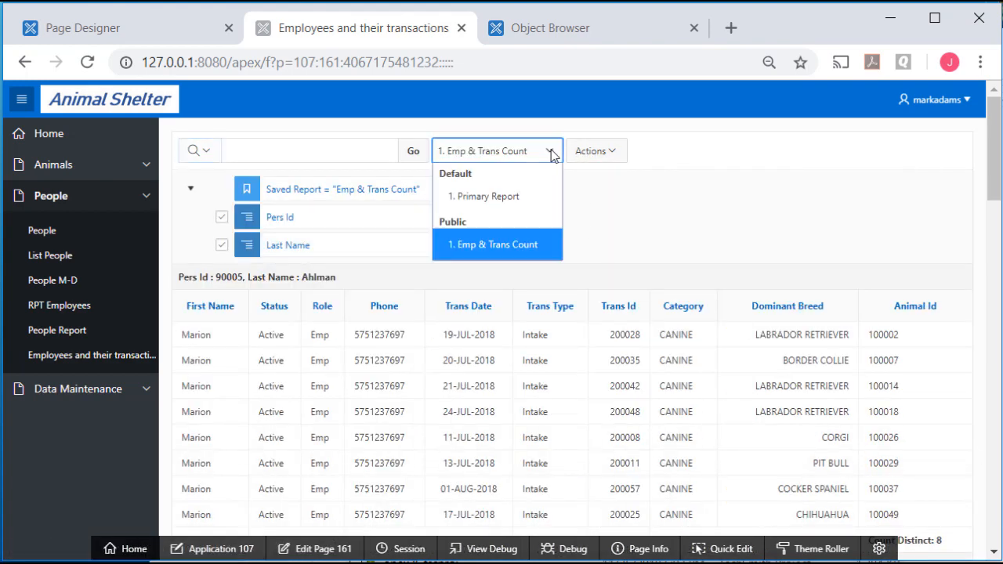
click(512, 194)
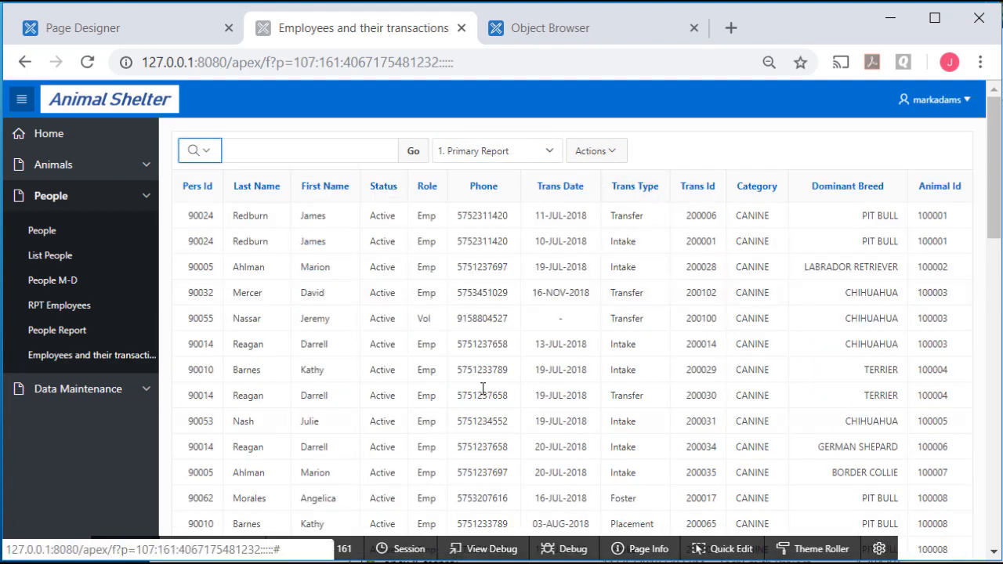
Hide Status, Role, Phone, Trans Date, Trans Type and Trans Id, leaving six columns shown
click(619, 157)
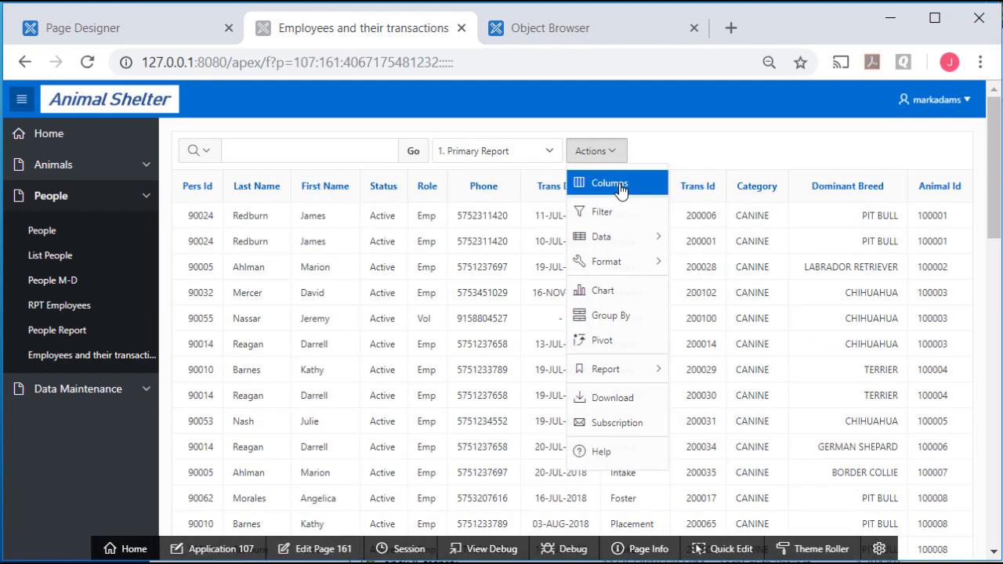
click(621, 188)
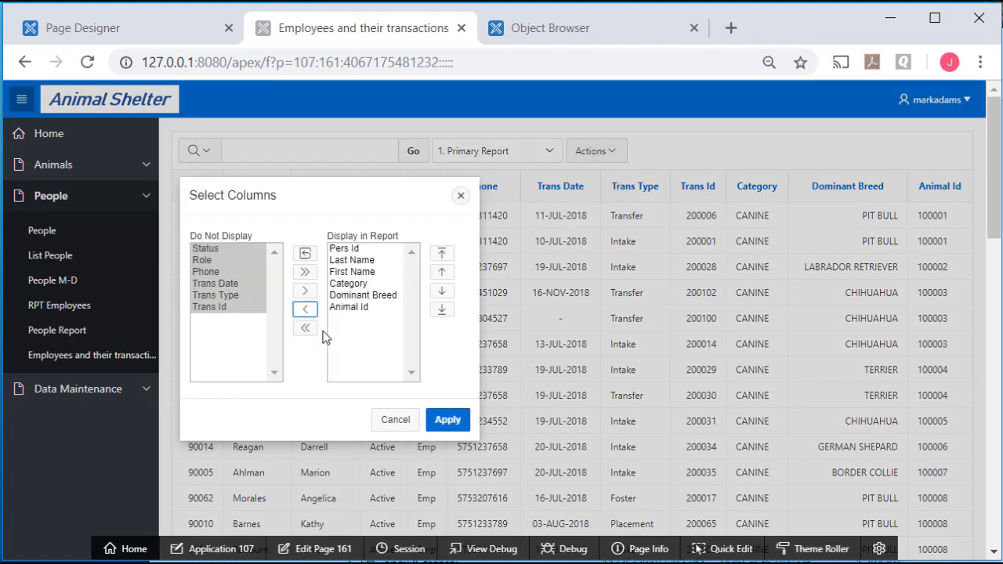
click(204, 347)
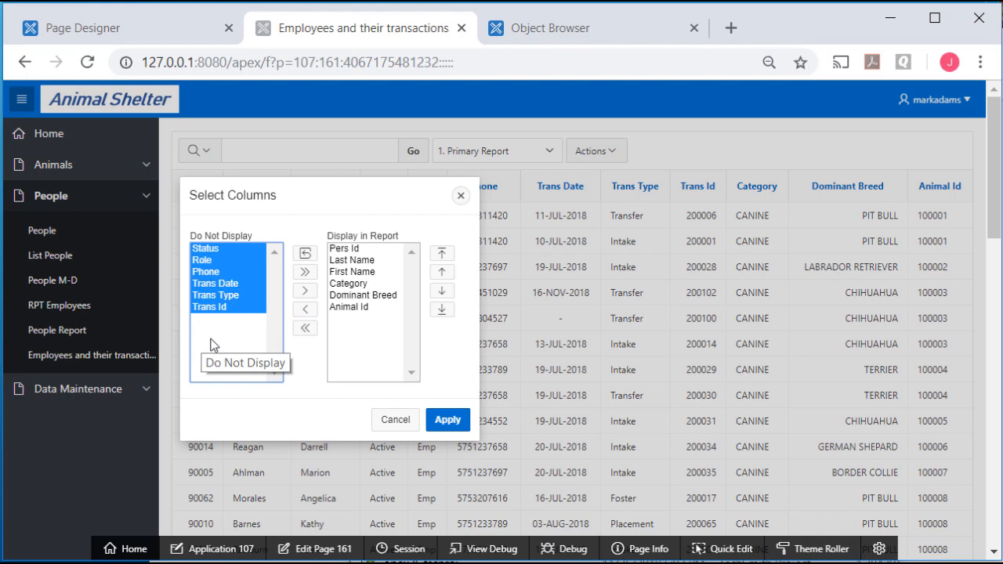
click(451, 423)
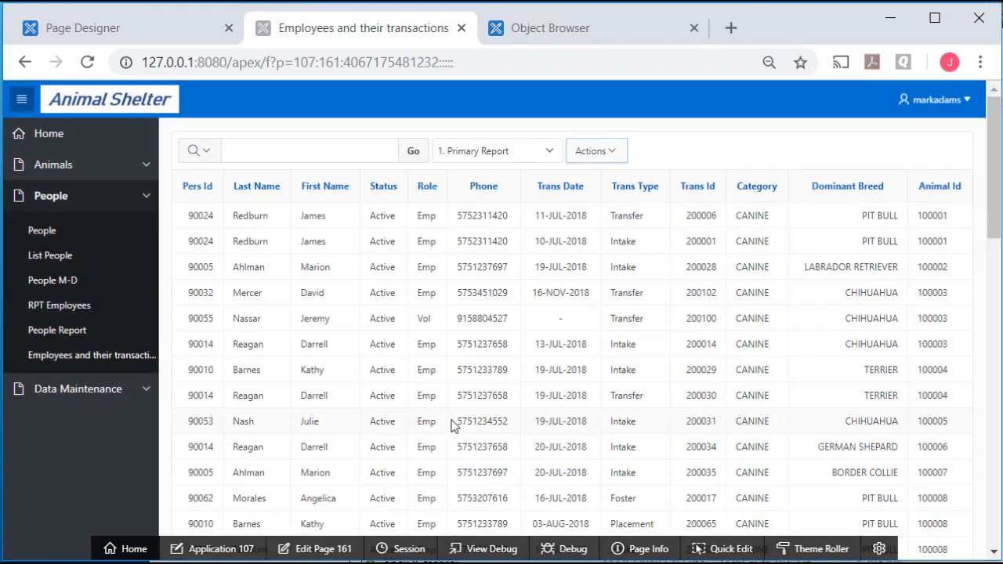
click(618, 150)
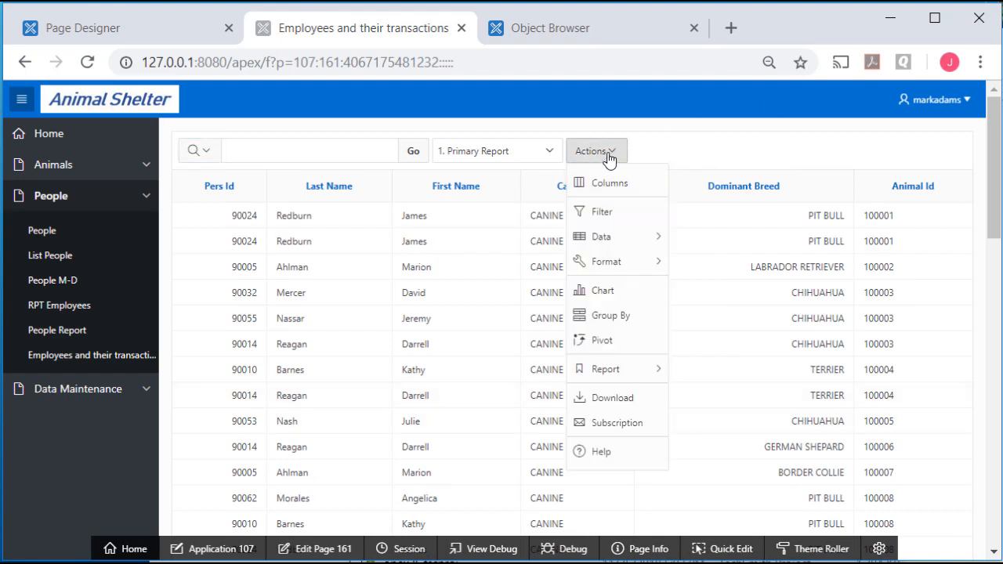
Add control breaks on Category first, then Dominant Breed
mouse_move(602, 263)
click(722, 276)
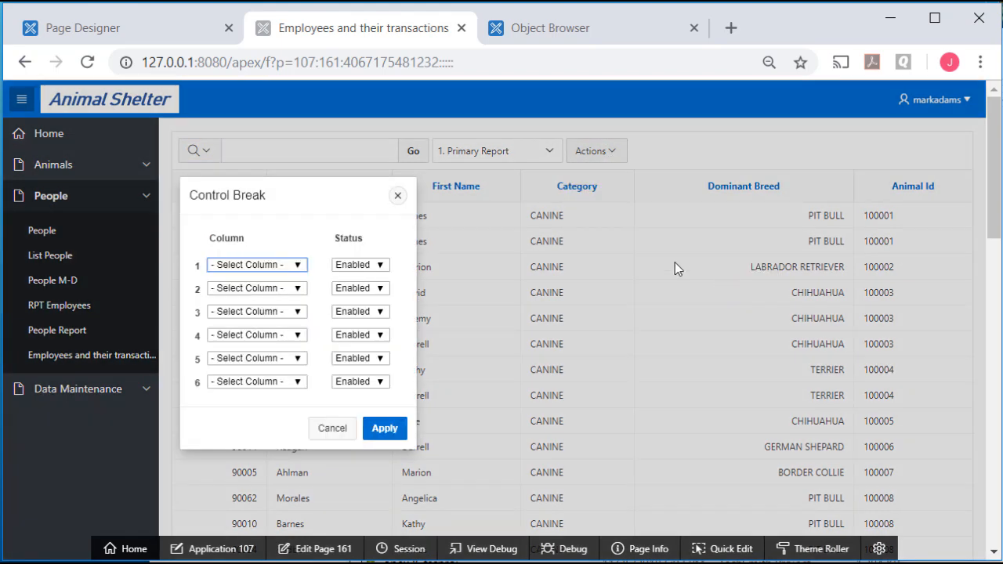
click(297, 265)
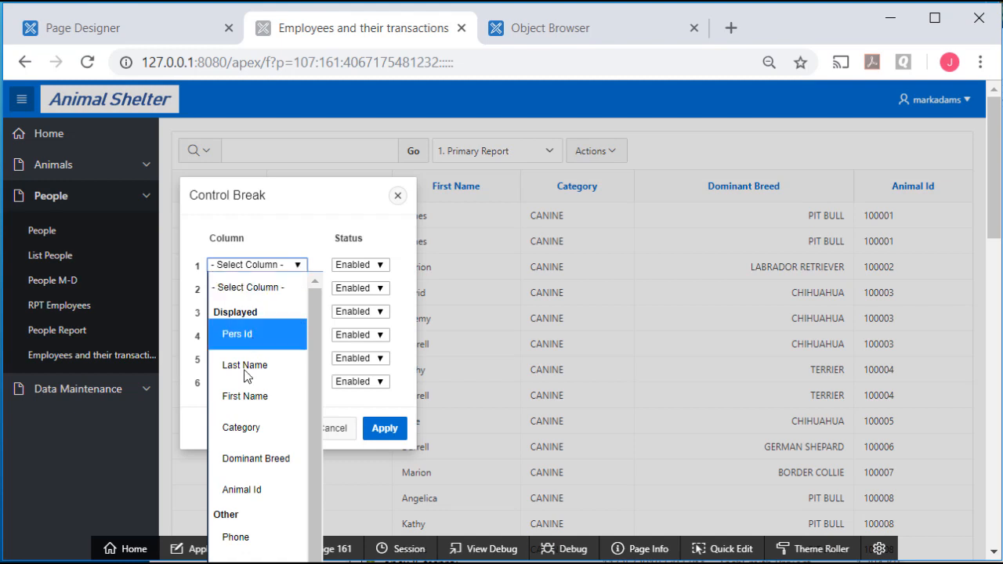
click(243, 430)
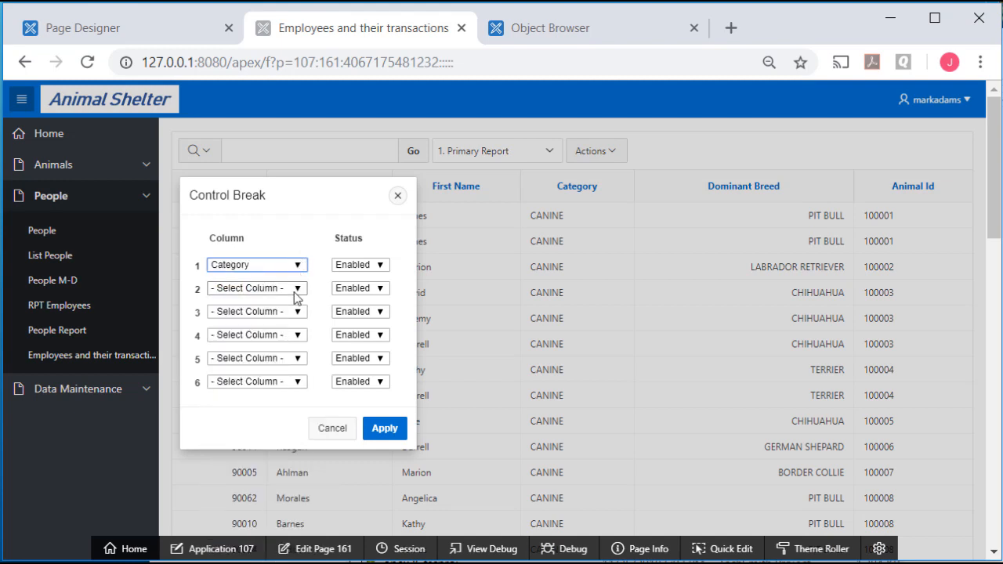
click(295, 289)
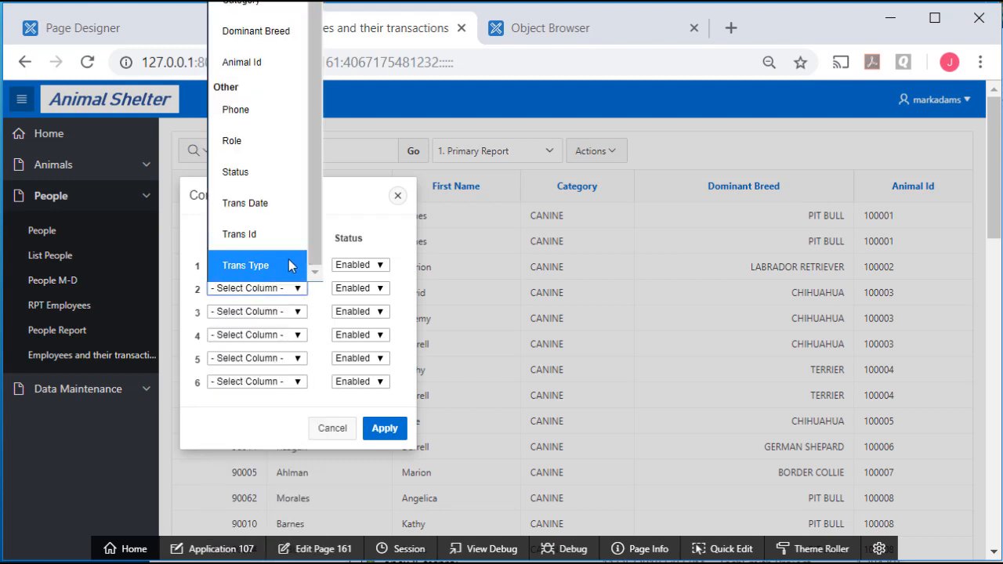
click(256, 30)
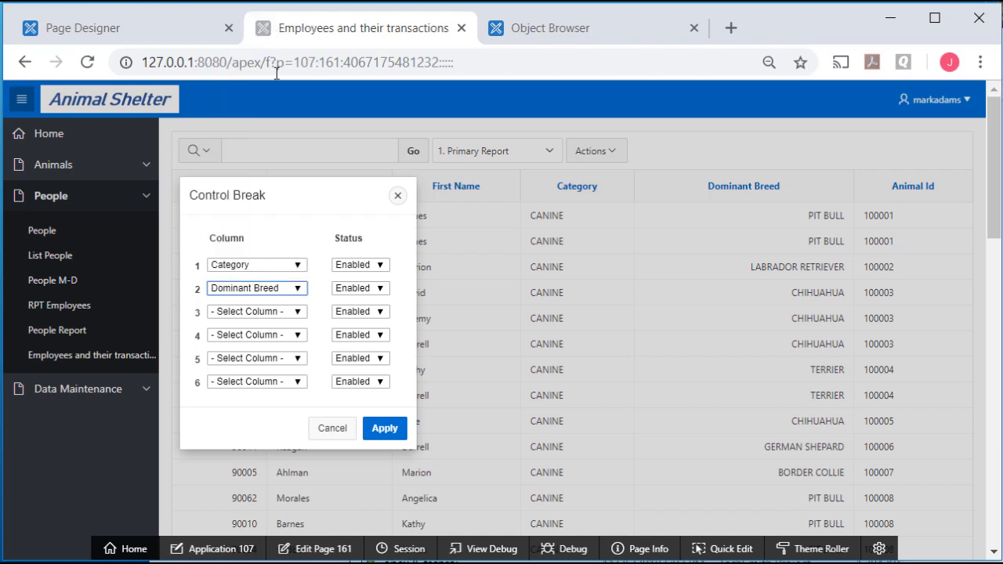
click(385, 428)
click(812, 183)
Review the Count Distinct on Animal Id aggregation and leave it unchanged
click(611, 153)
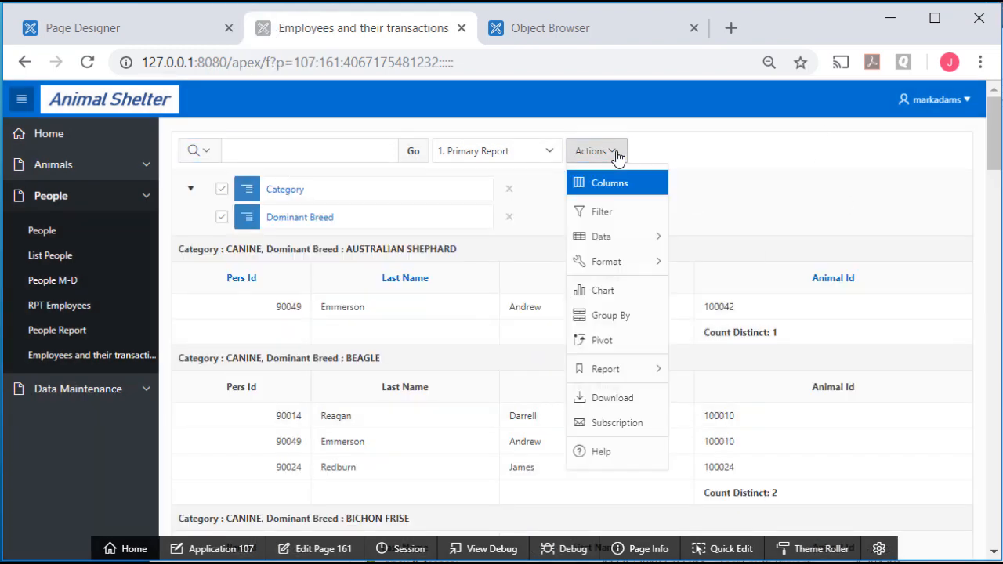
mouse_move(615, 243)
click(726, 268)
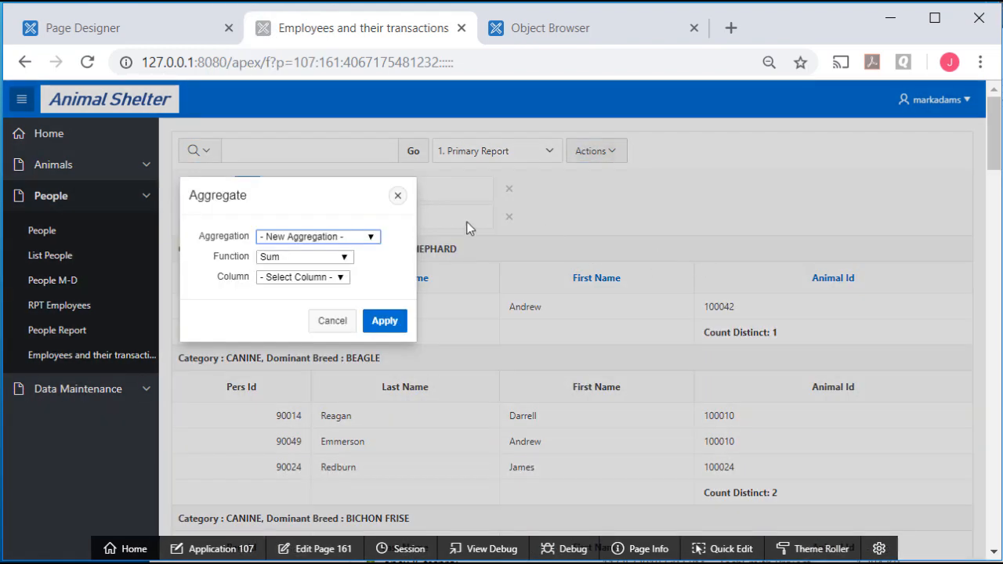
click(374, 237)
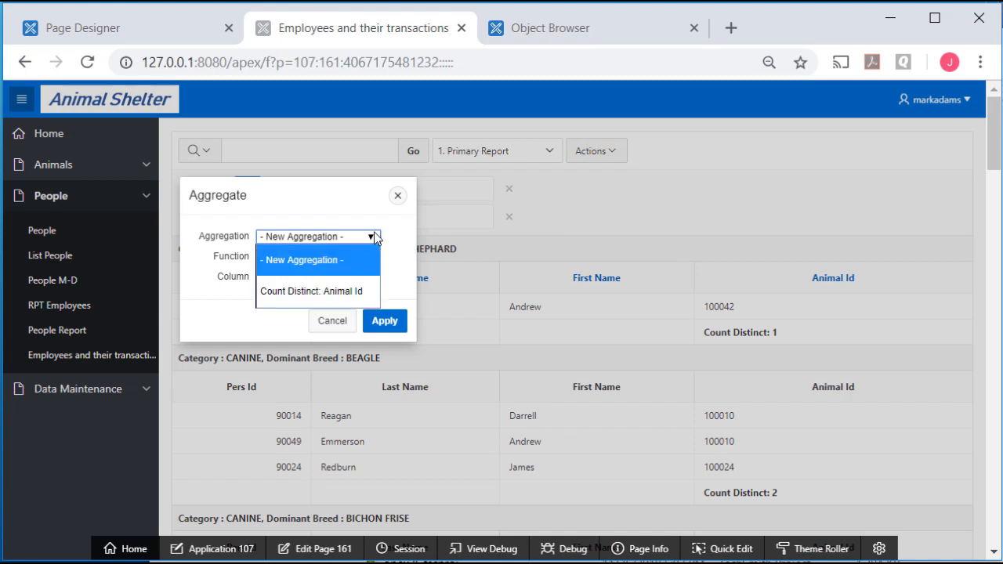
click(312, 290)
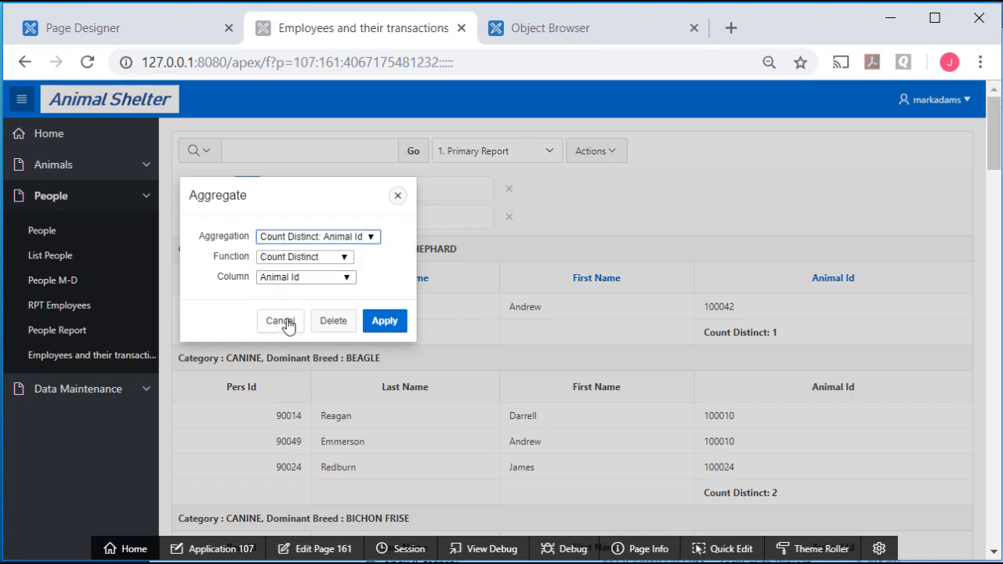
click(280, 321)
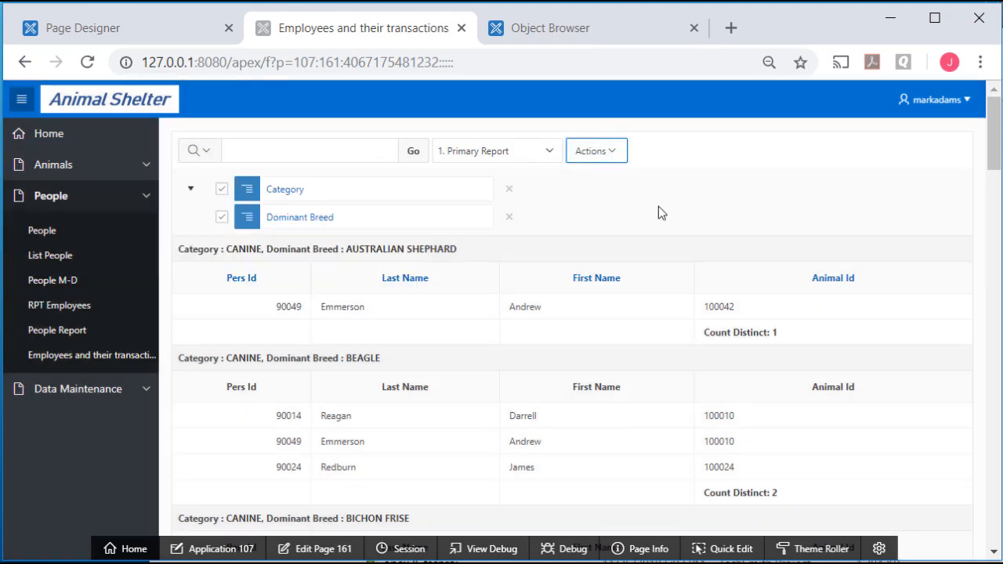
click(614, 152)
Save the grouping as public named report 'Breed & emp summary', then reselect Primary Report
mouse_move(633, 382)
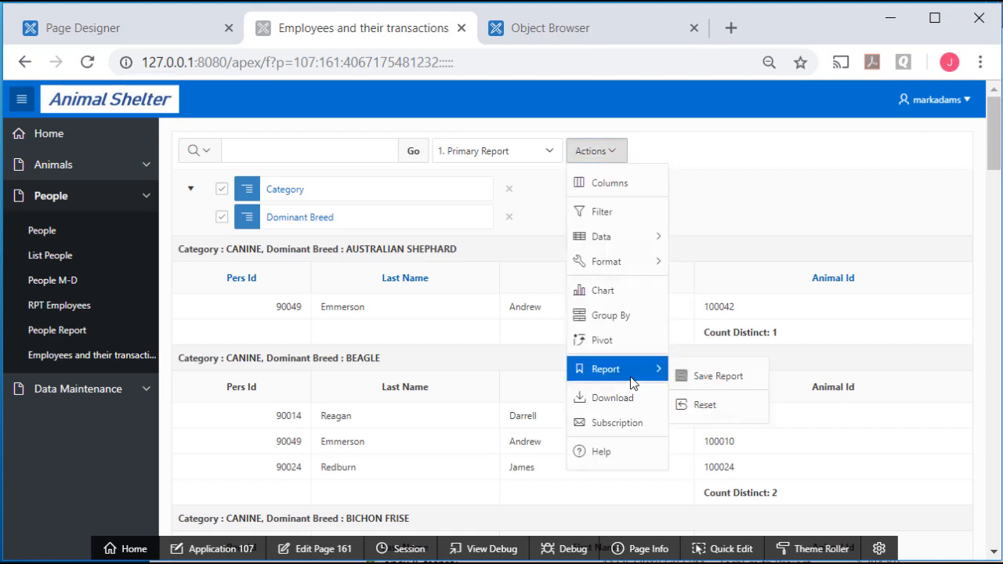
click(733, 378)
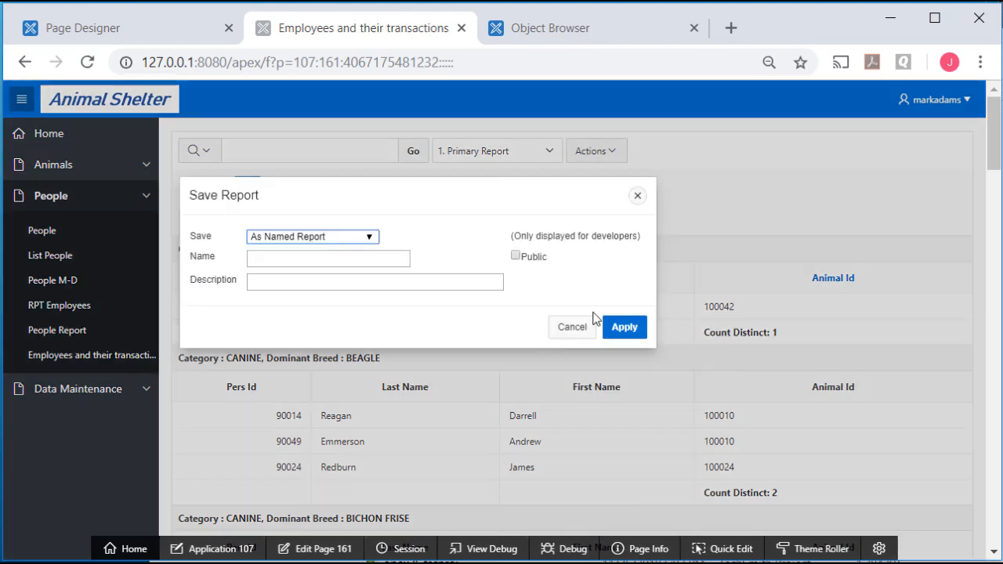
click(373, 238)
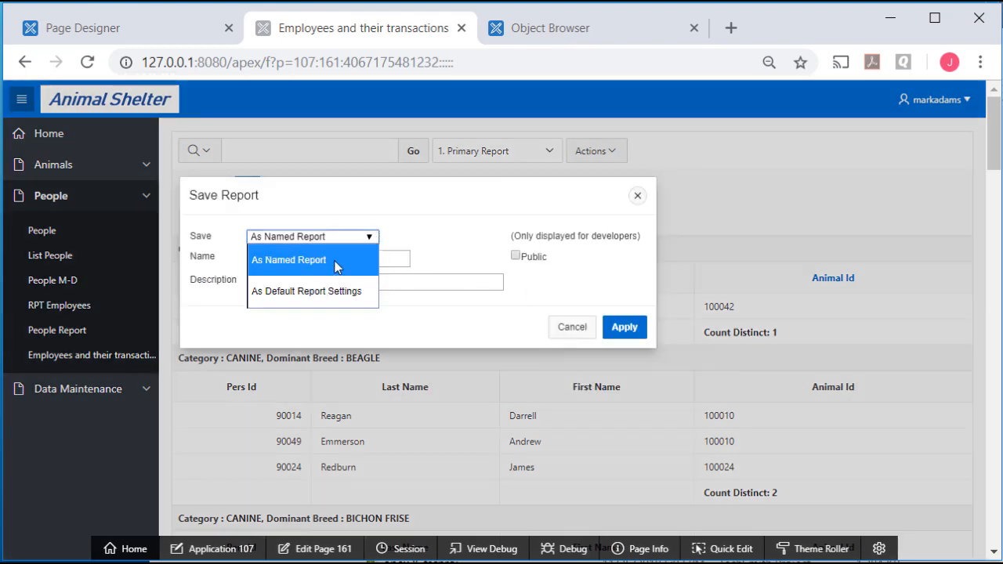
click(335, 266)
click(376, 259)
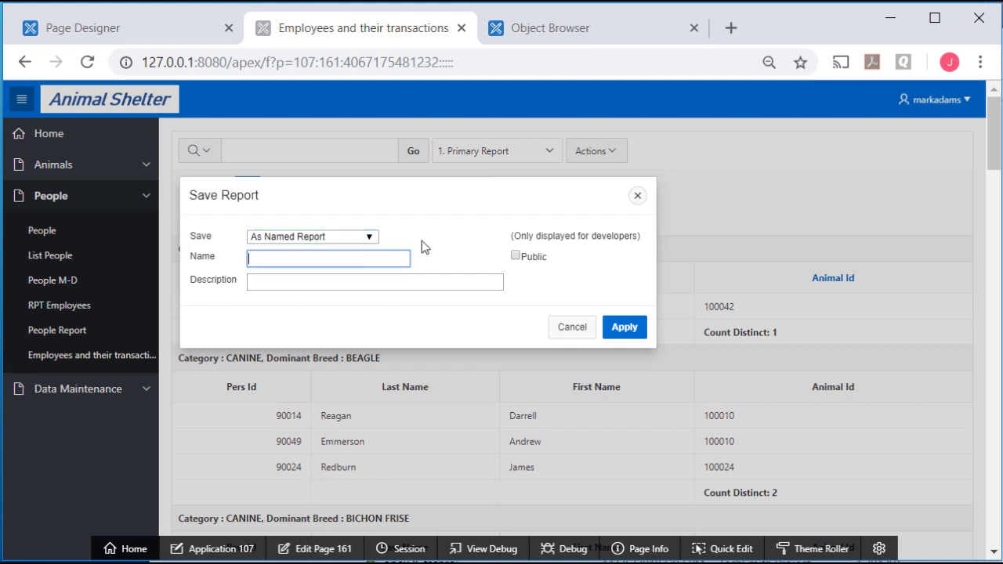
text(Breed & emp summ)
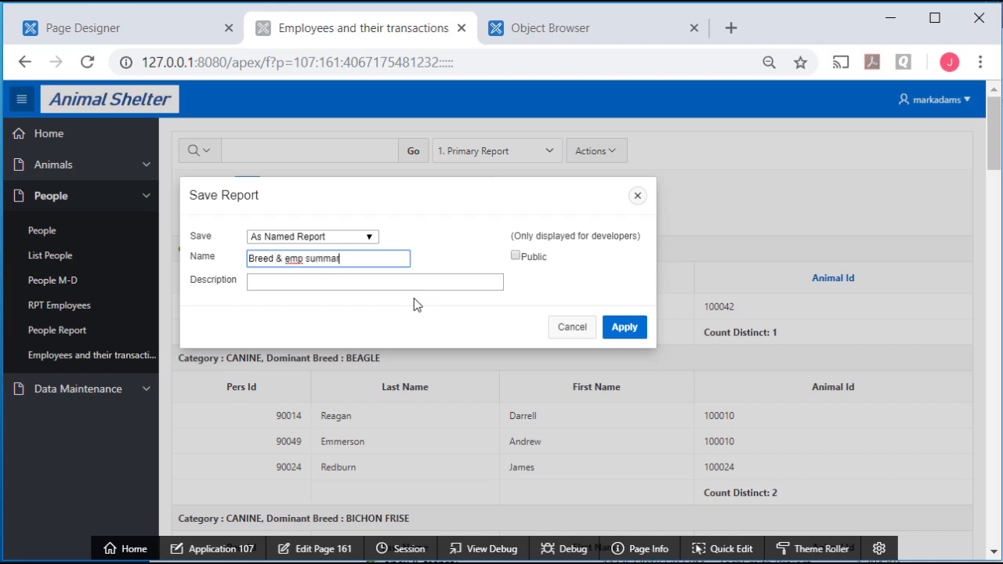
text(ary)
click(518, 262)
click(516, 257)
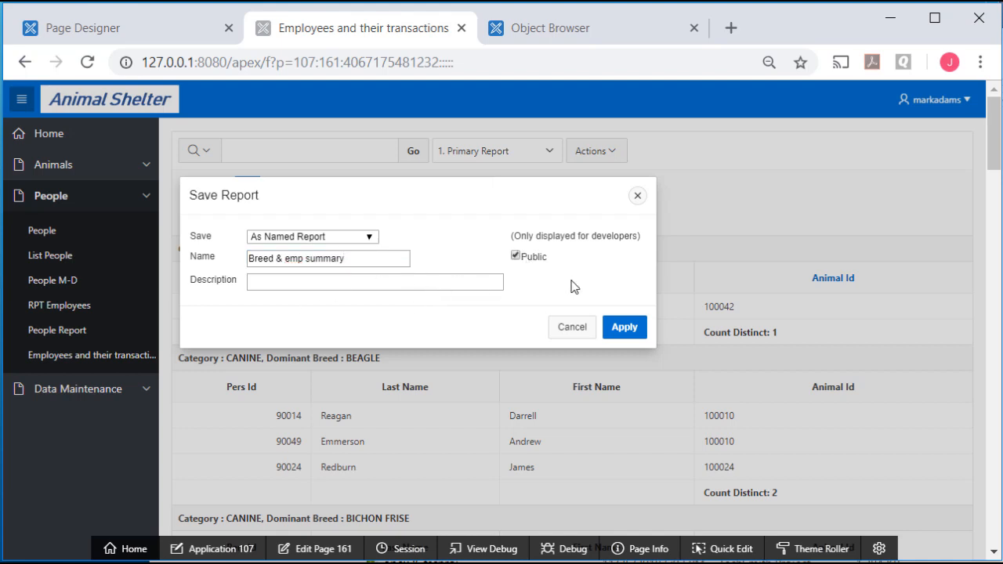
click(624, 327)
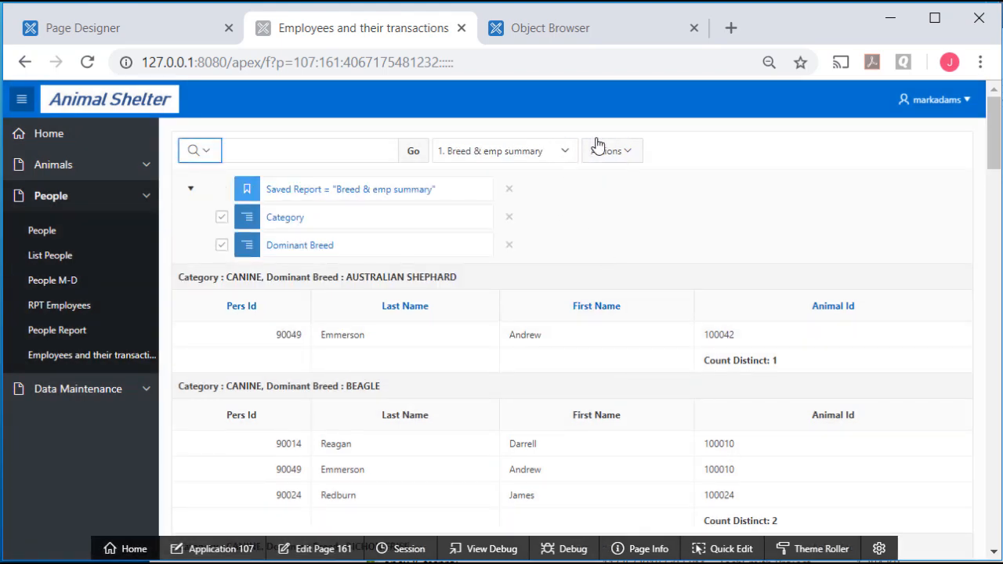
click(571, 158)
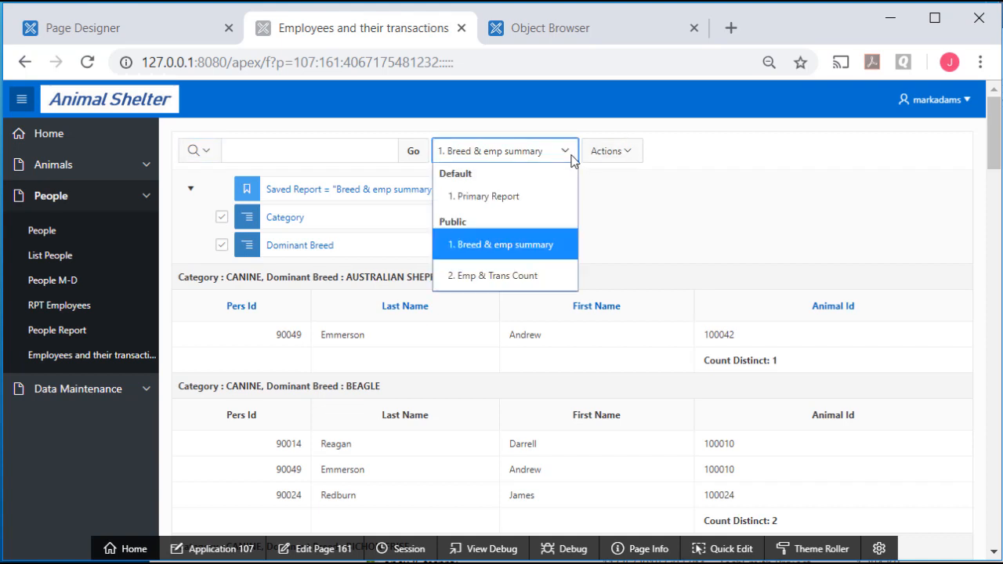
click(497, 196)
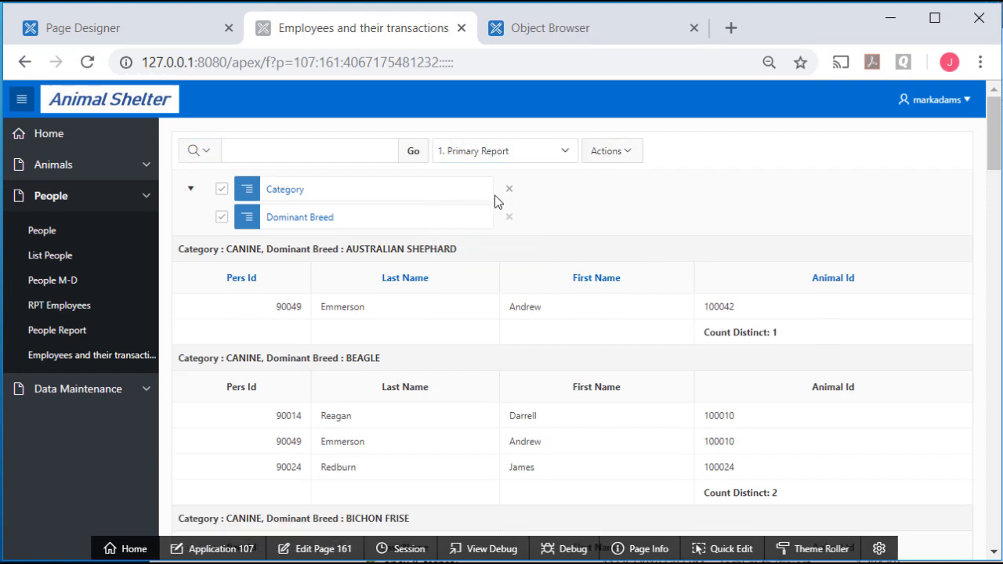
Reset the Primary Report to its plain ungrouped layout
click(630, 154)
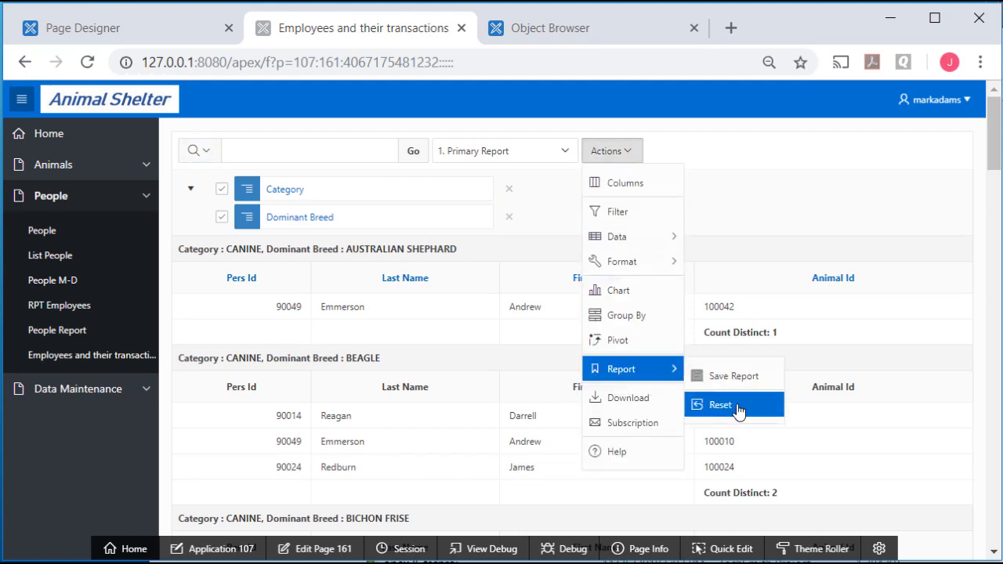
click(737, 408)
click(385, 279)
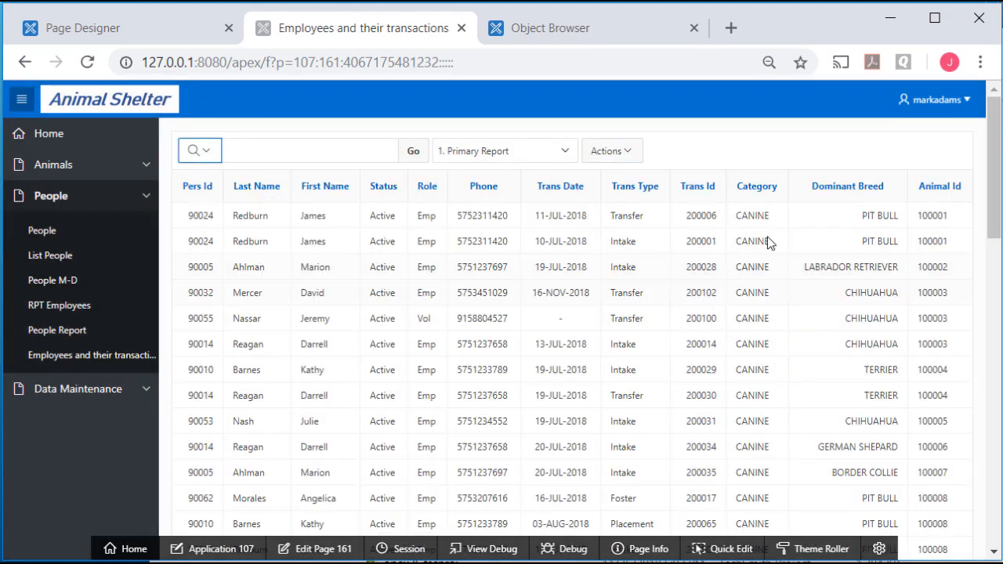
Save the plain layout as the default Primary report and copy the application's web address
click(621, 153)
mouse_move(651, 376)
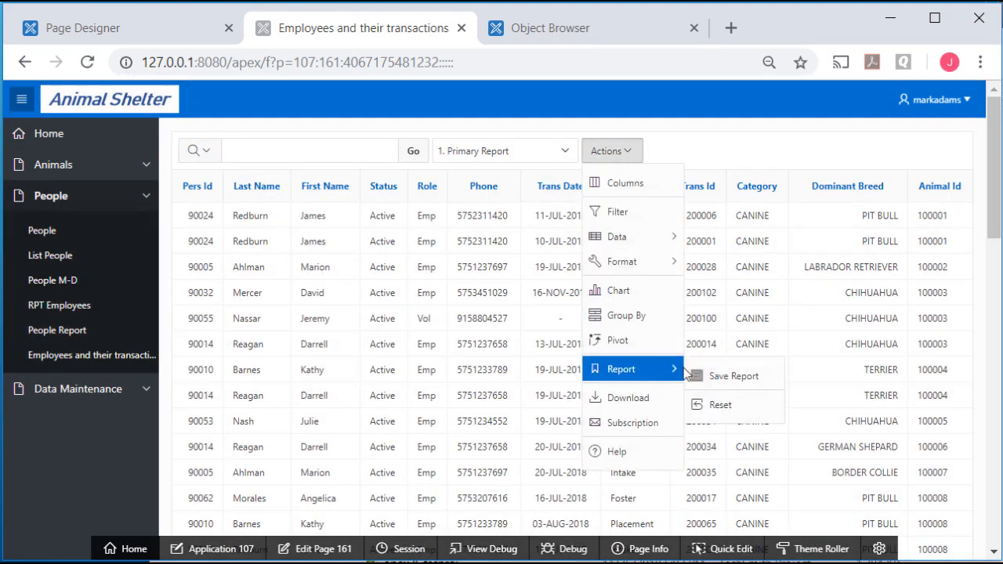
click(740, 376)
key(Down)
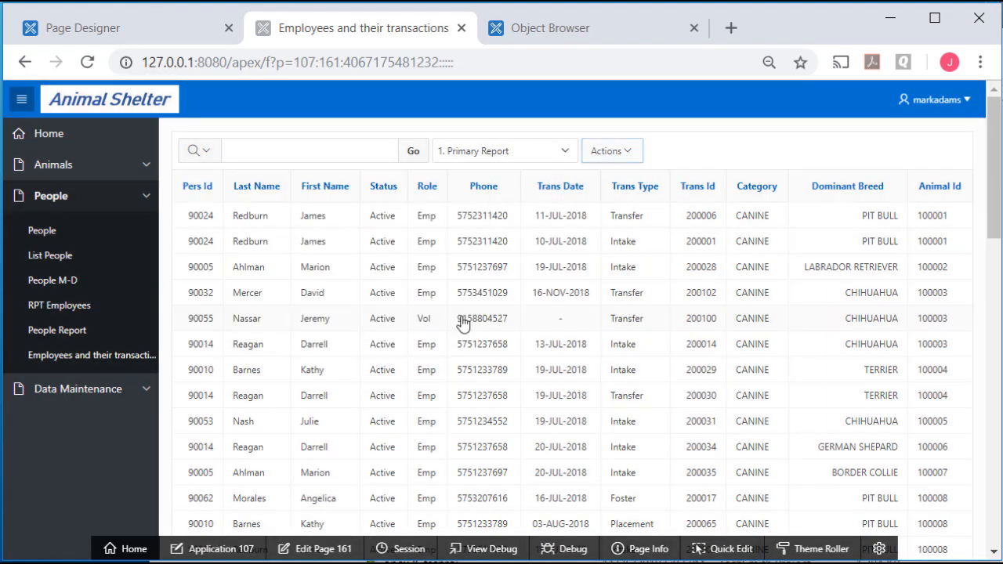
click(461, 322)
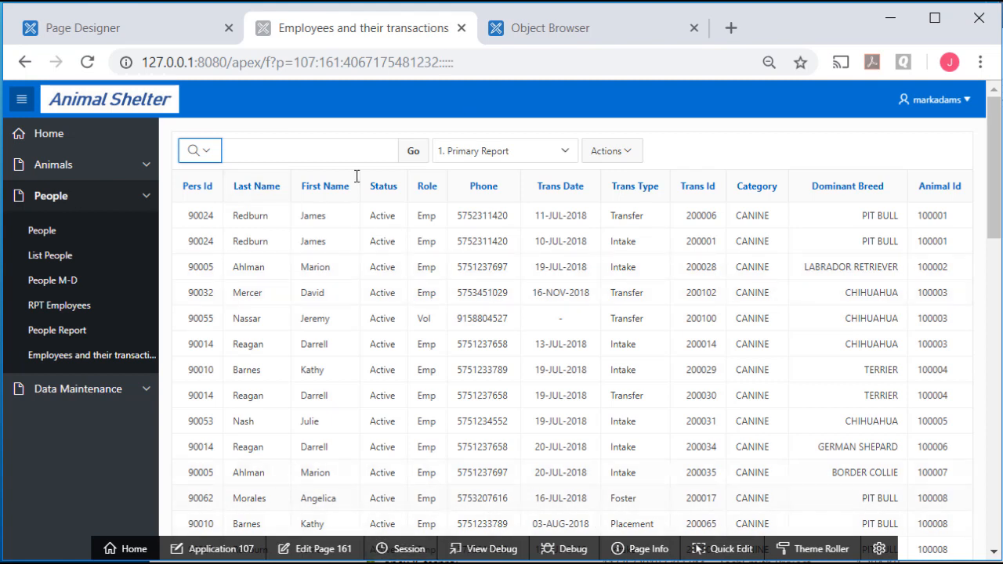
drag(313, 62, 136, 51)
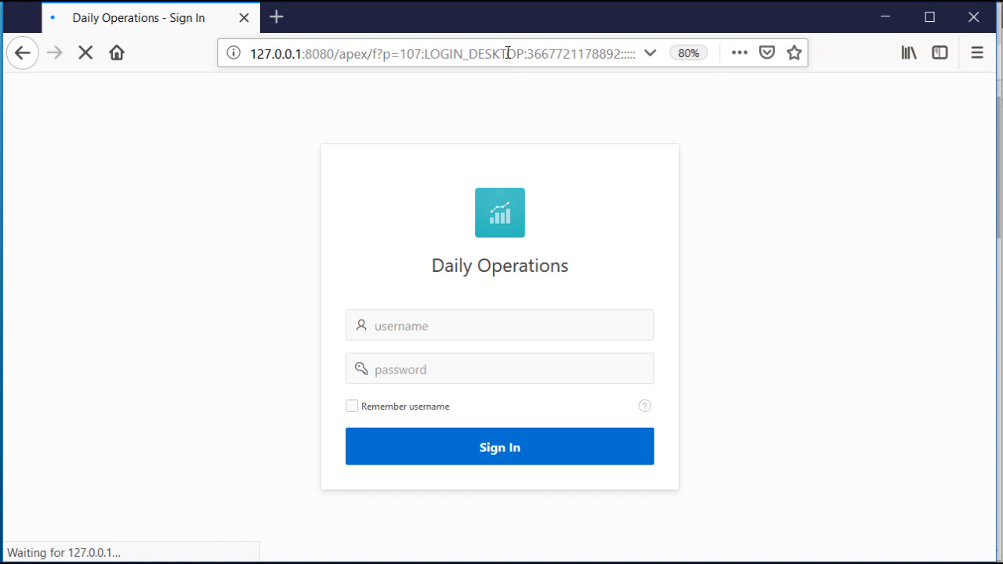
Sign in to the app in Firefox as the test user and open Employees and their transactions
click(451, 319)
text(testing)
key(Tab)
text(t)
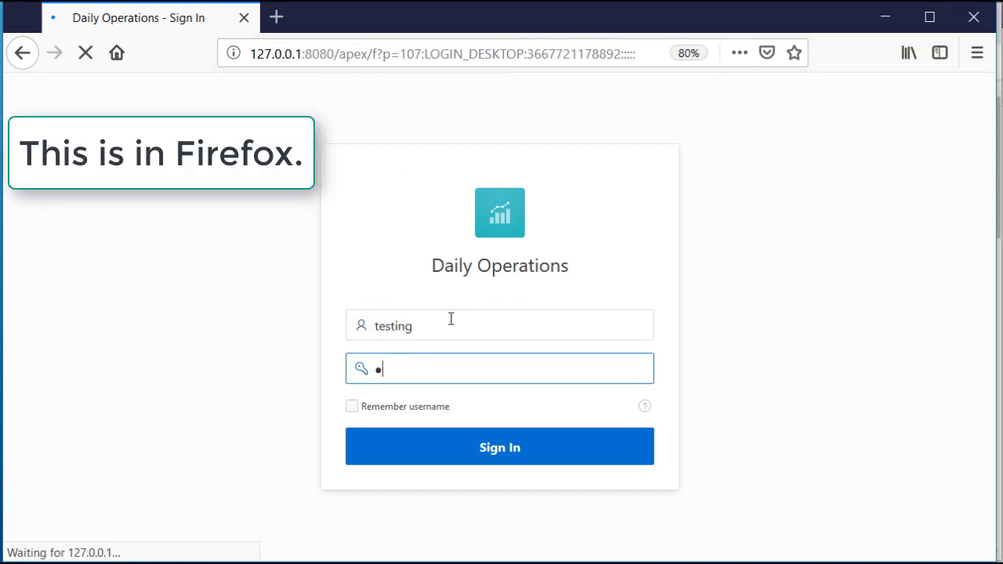
text(esting)
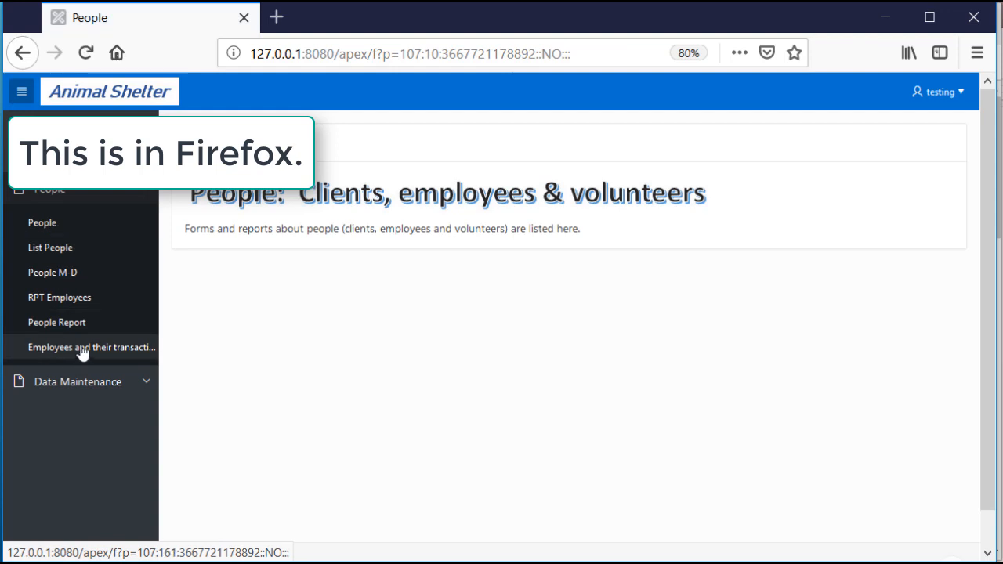
click(83, 350)
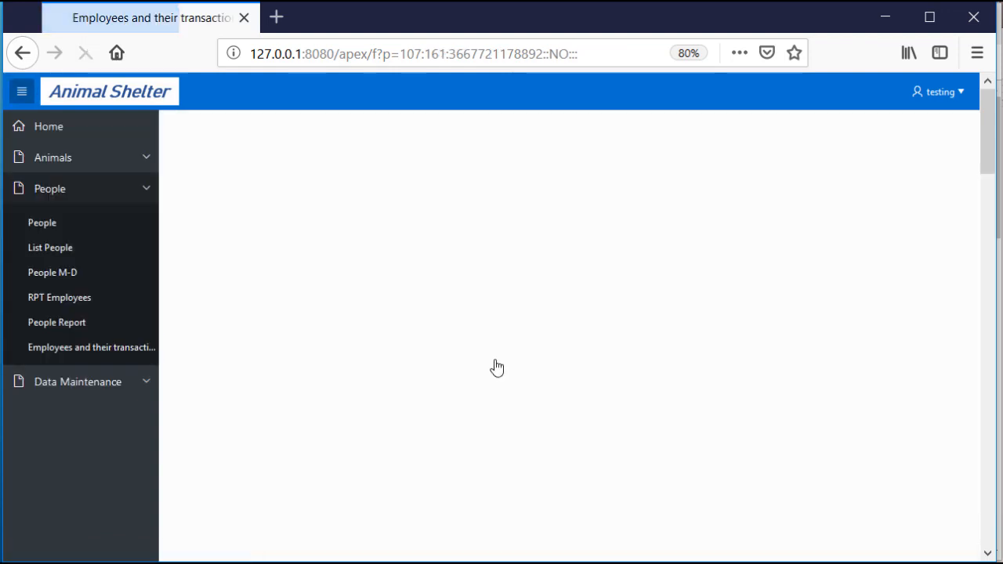
View the public Breed & emp summary and Emp & Trans Count reports, then return to Primary Report
click(576, 146)
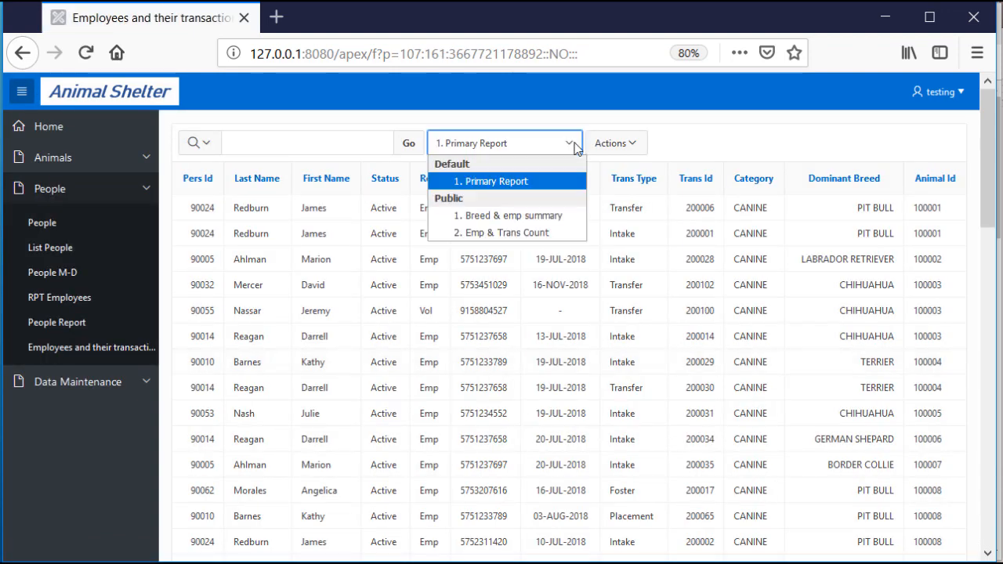
click(524, 216)
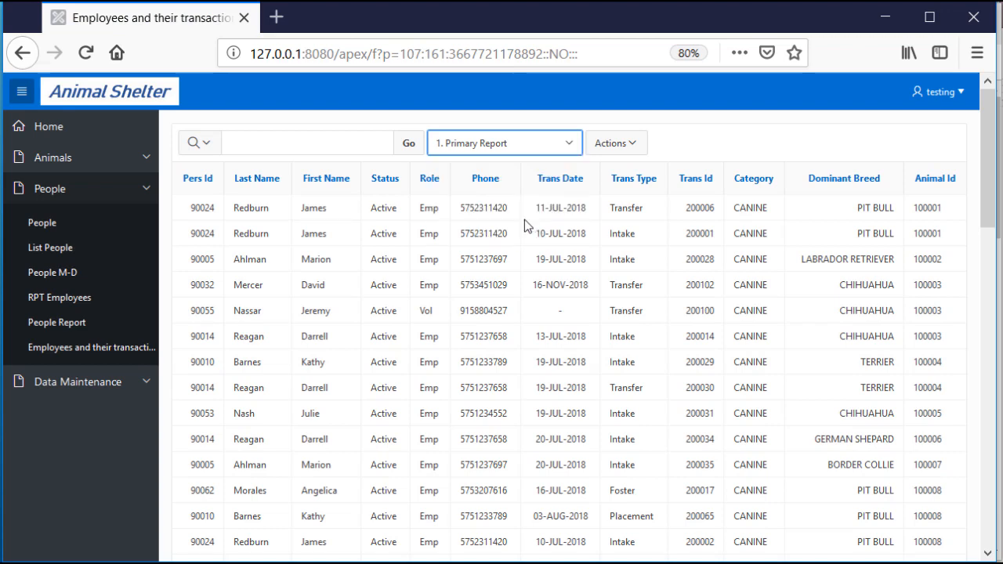
click(572, 147)
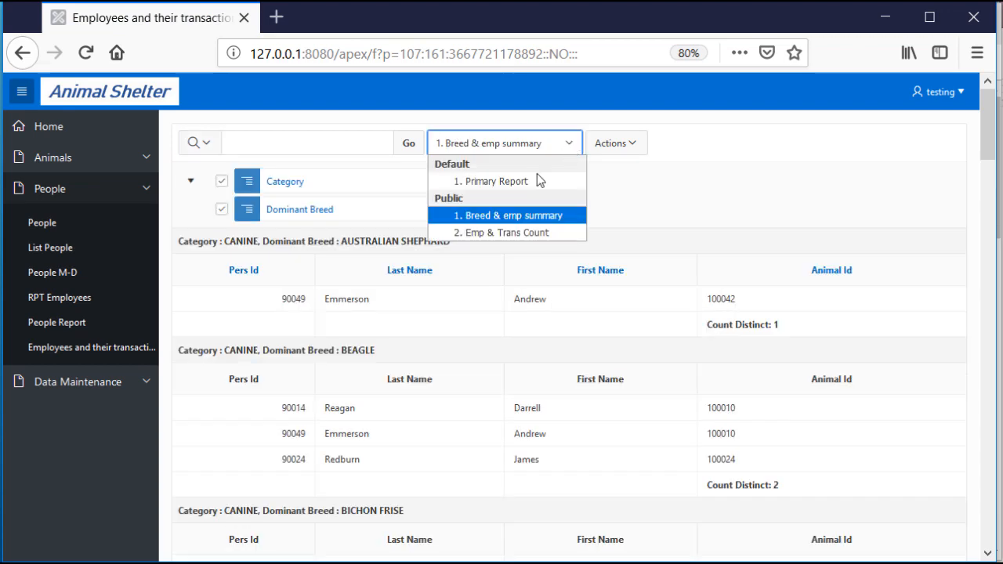
click(510, 232)
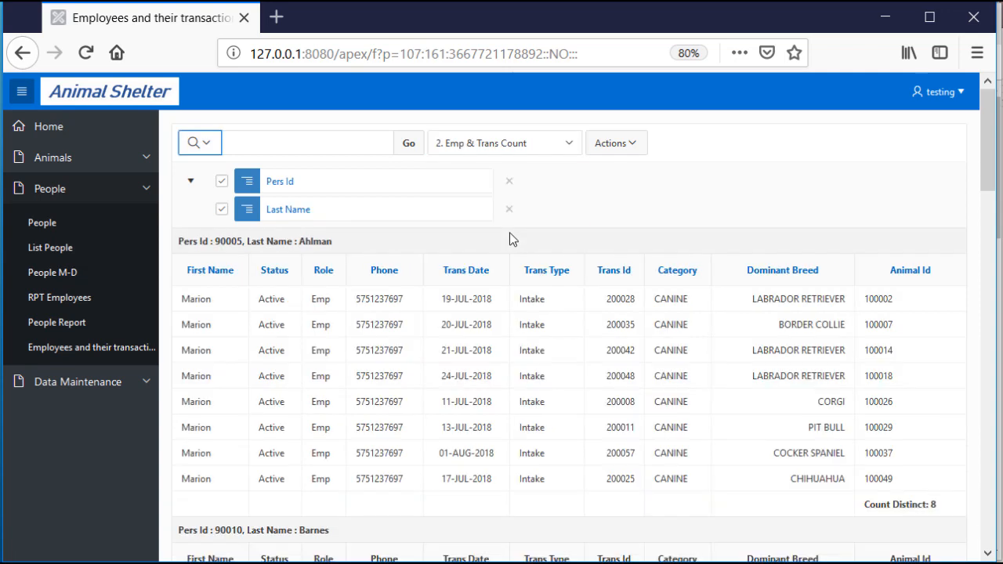
click(564, 147)
click(494, 182)
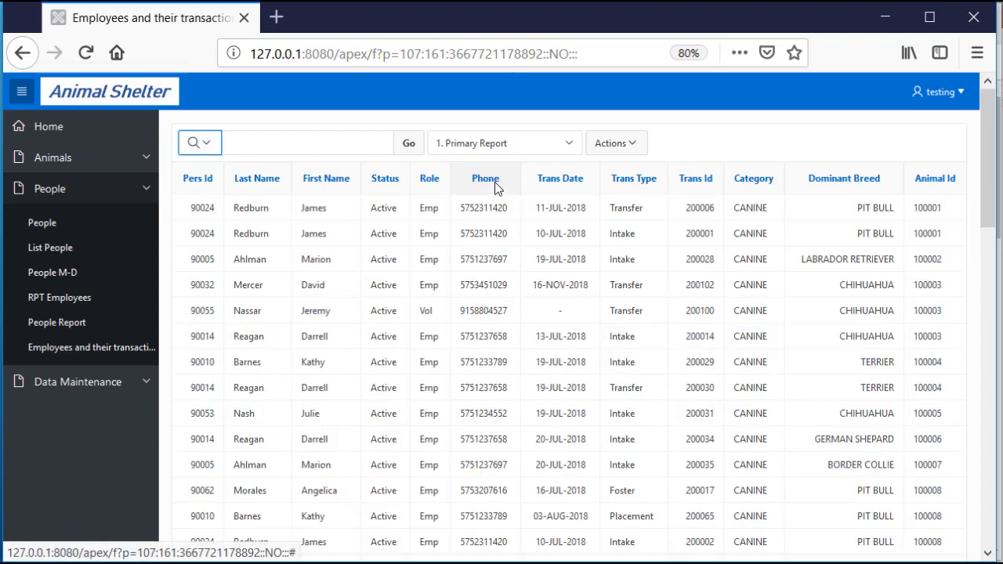
click(632, 143)
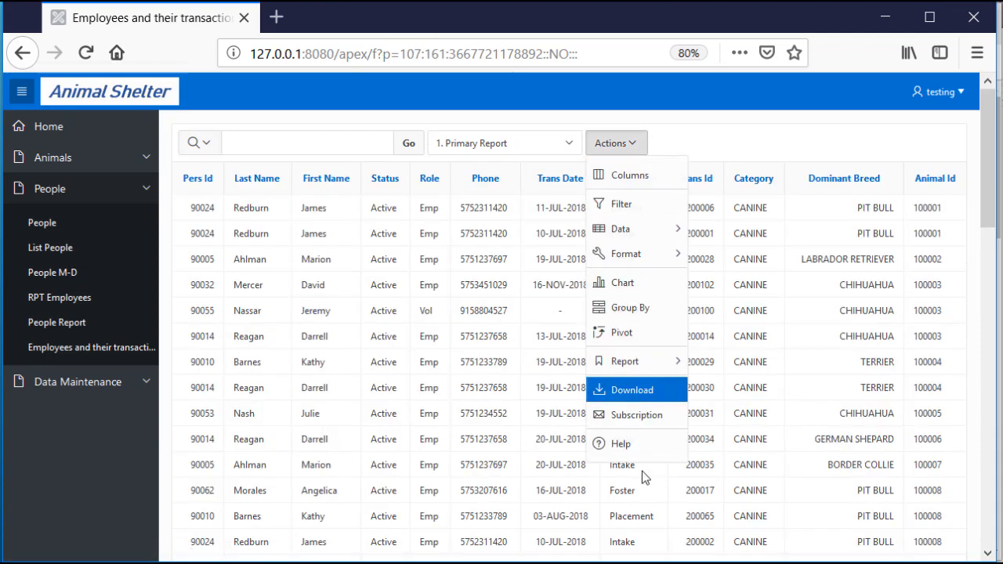